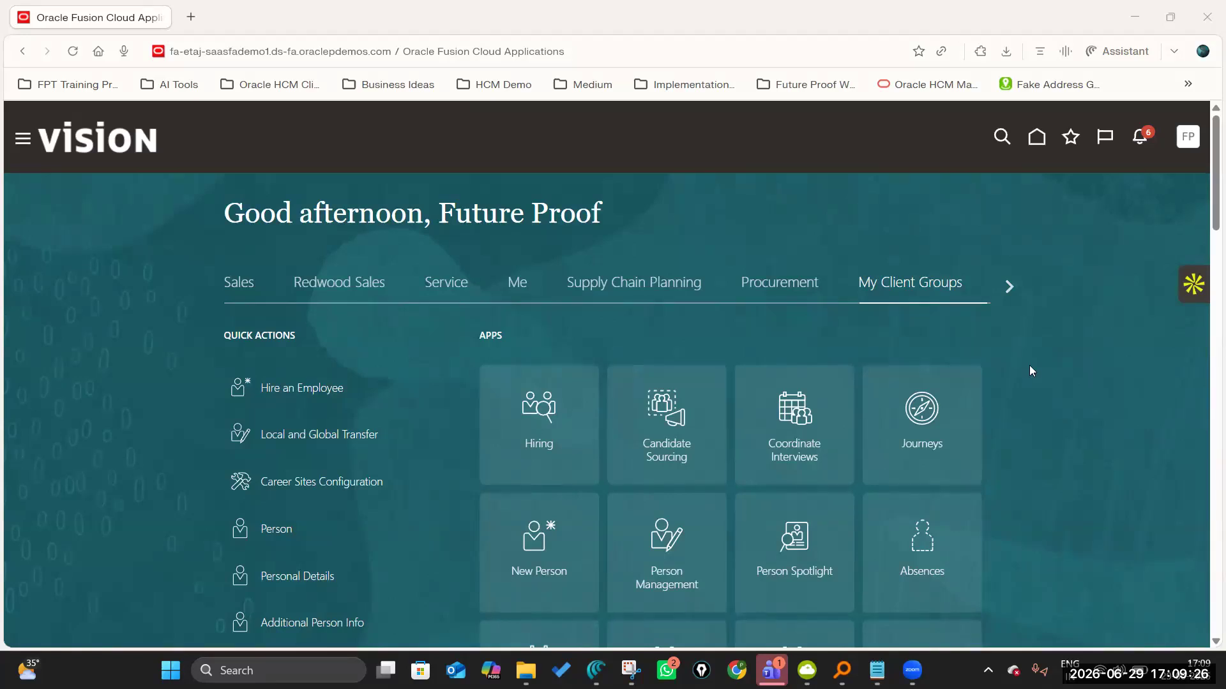
scroll(968, 358, "down", 1)
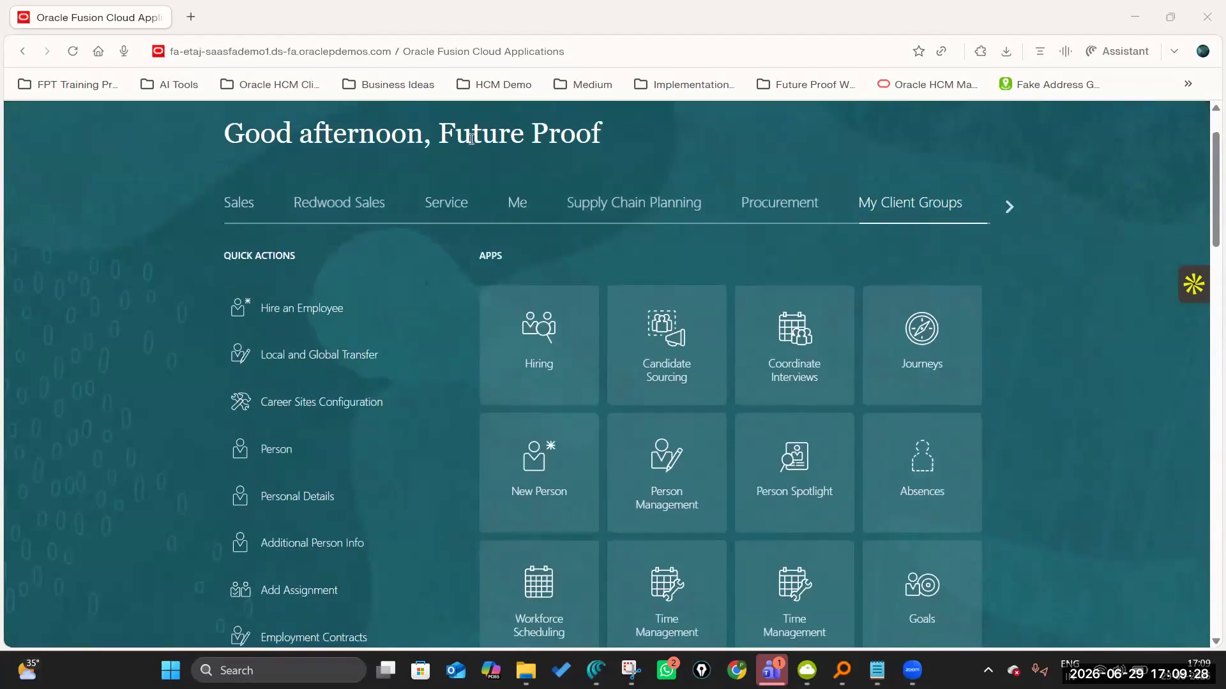
left_click_drag(442, 137, 639, 134)
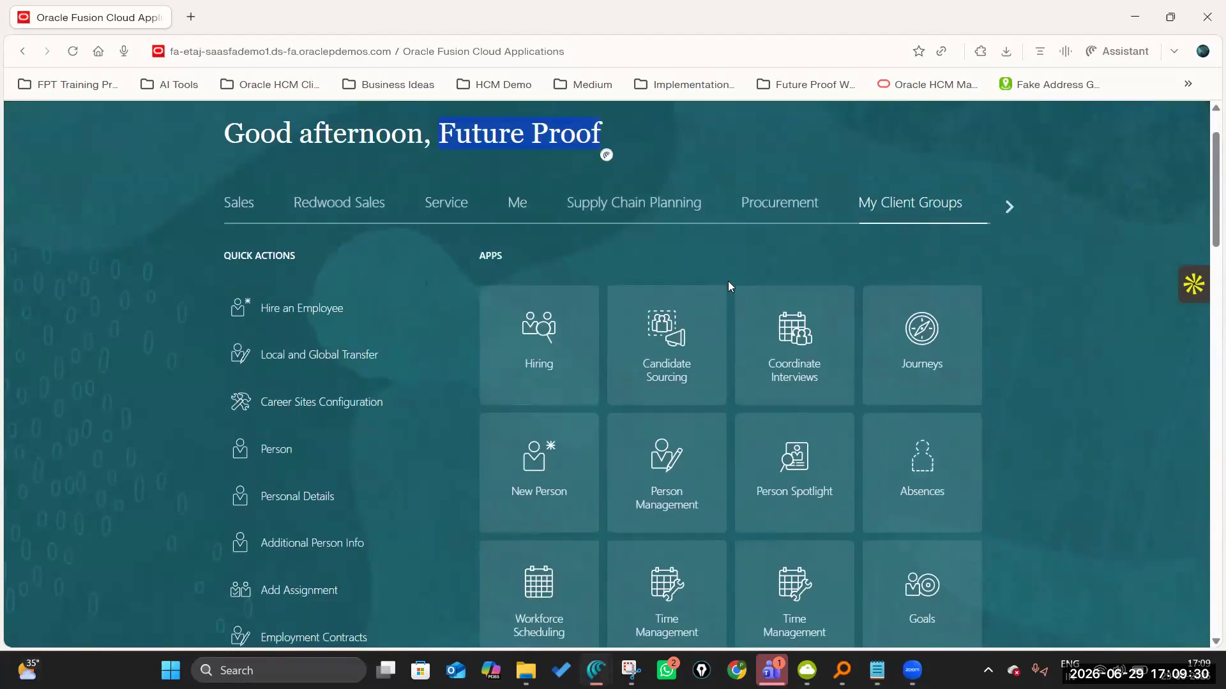
scroll(702, 230, "up", 1)
Open AI Agent Studio from the Tools group of the navigation.
left_click(23, 142)
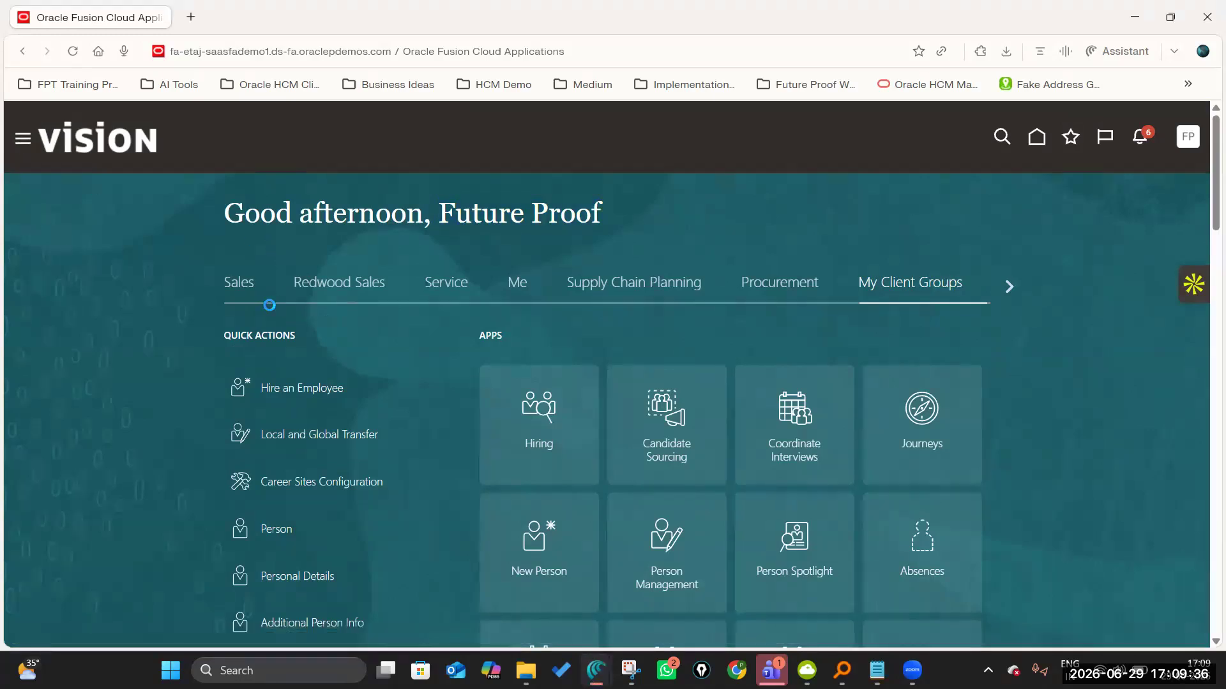
scroll(271, 312, "down", 10)
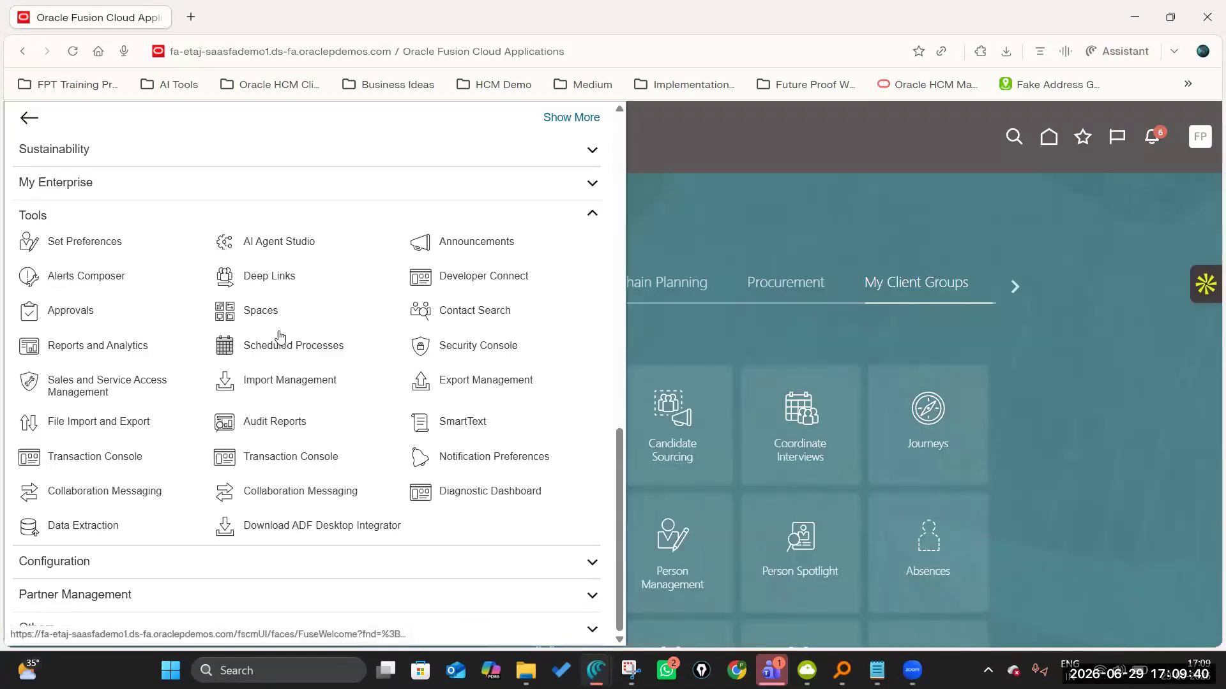
left_click(273, 244)
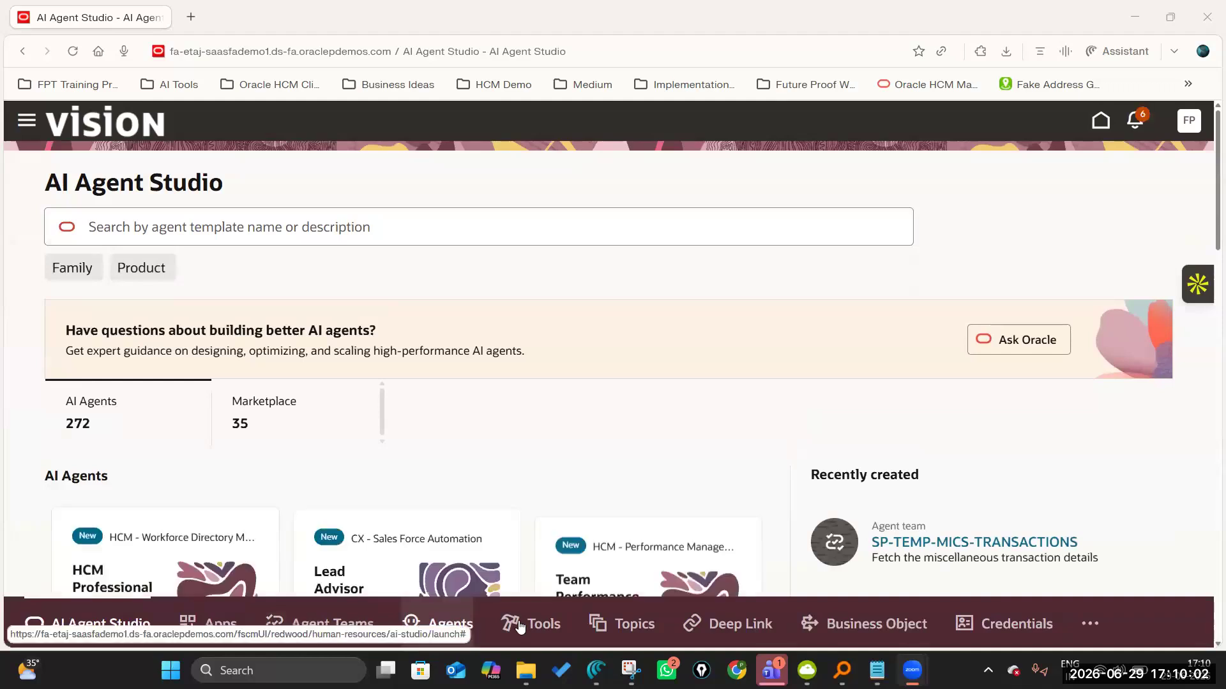
Search the agent templates for Absence and filter them by the Absences product.
left_click(194, 218)
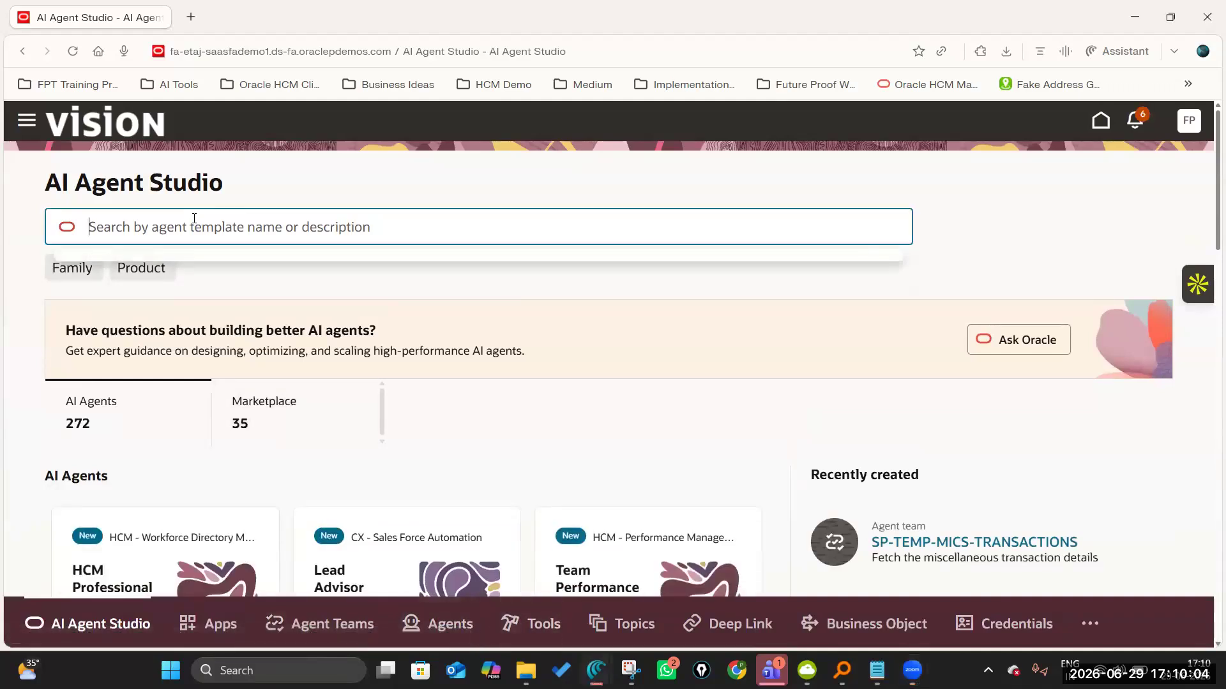
type("Absence")
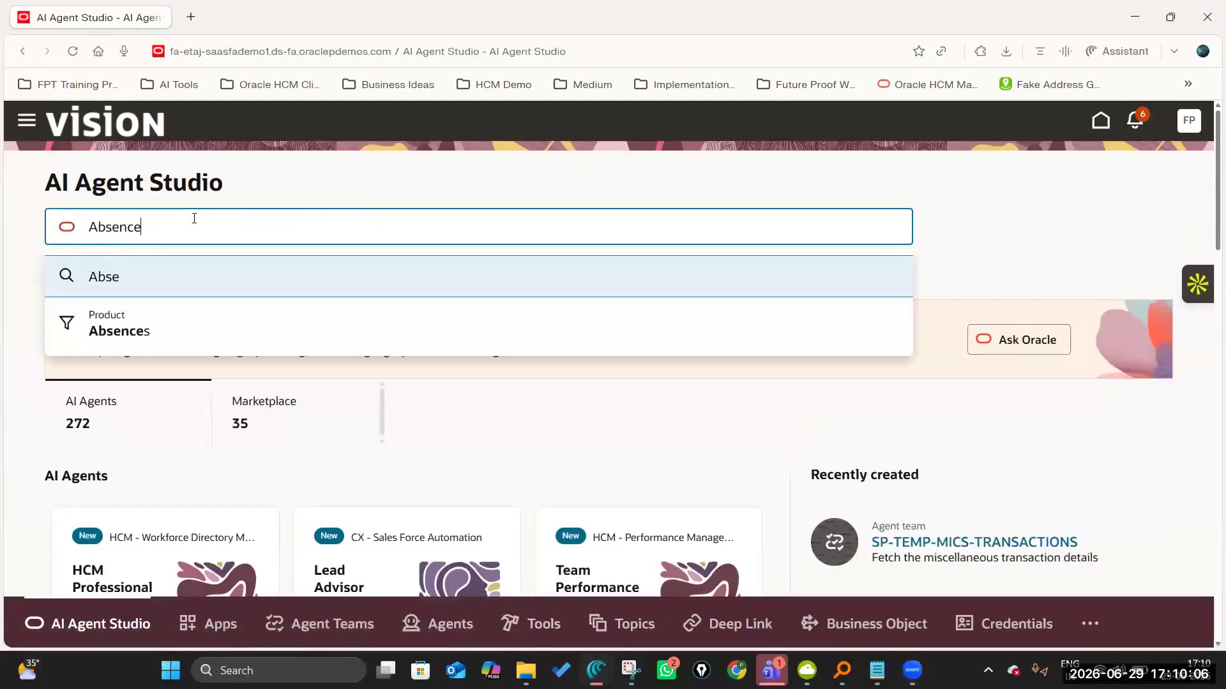
left_click(119, 329)
Start a new agent team from the Leave and Absence Analyst (My Team) template.
scroll(102, 334, "down", 5)
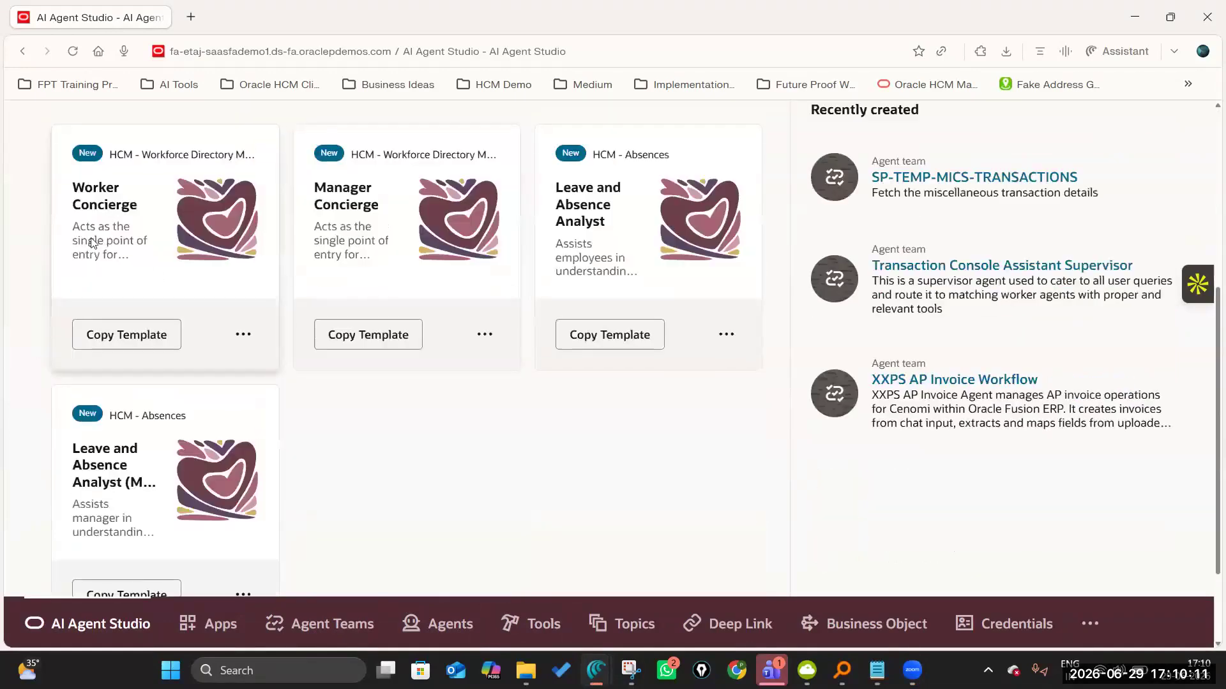
scroll(102, 333, "up", 5)
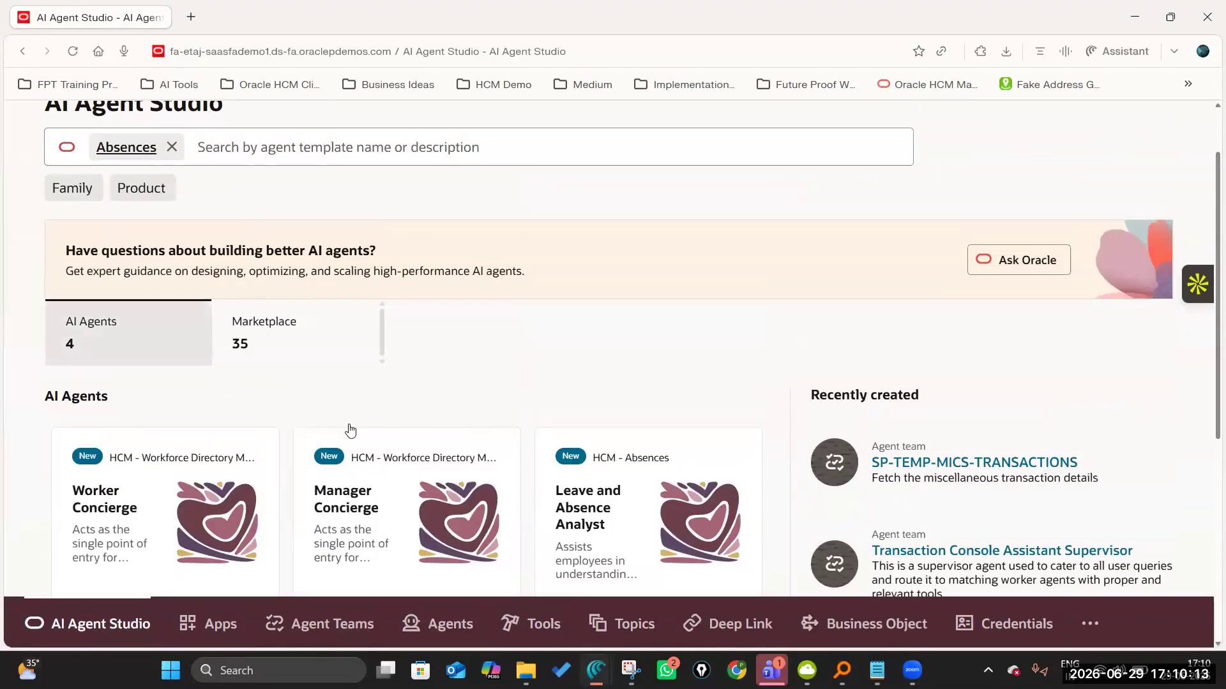
scroll(348, 429, "down", 5)
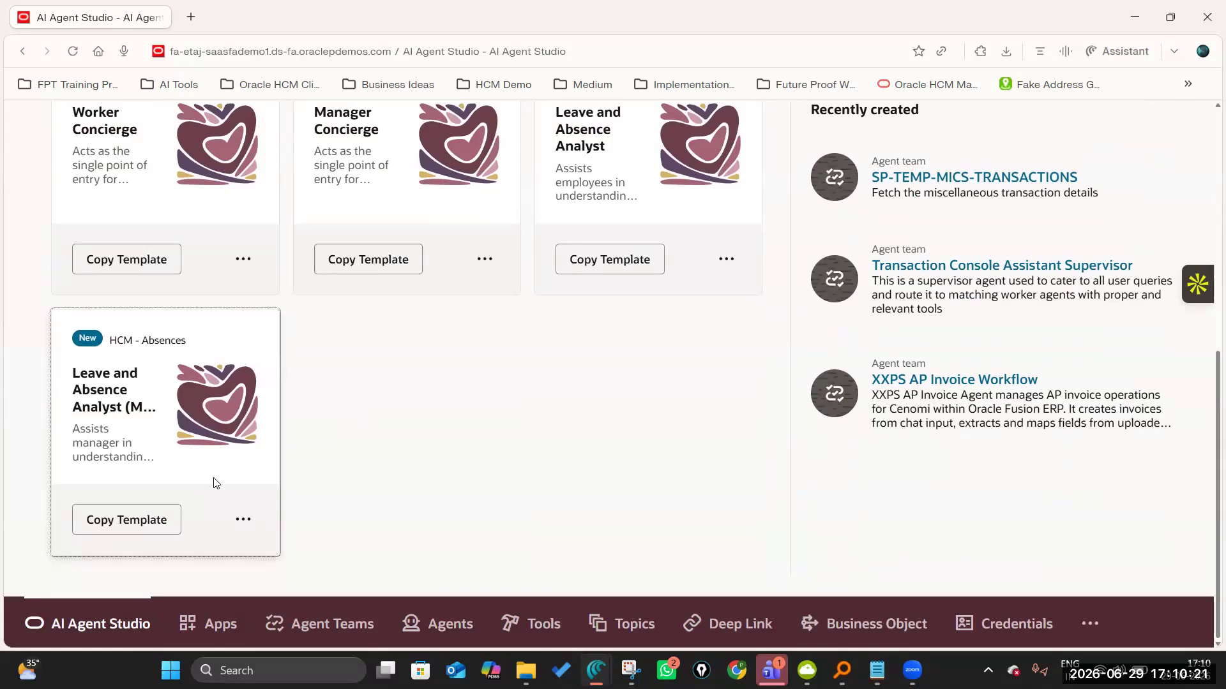
left_click(243, 519)
left_click(308, 570)
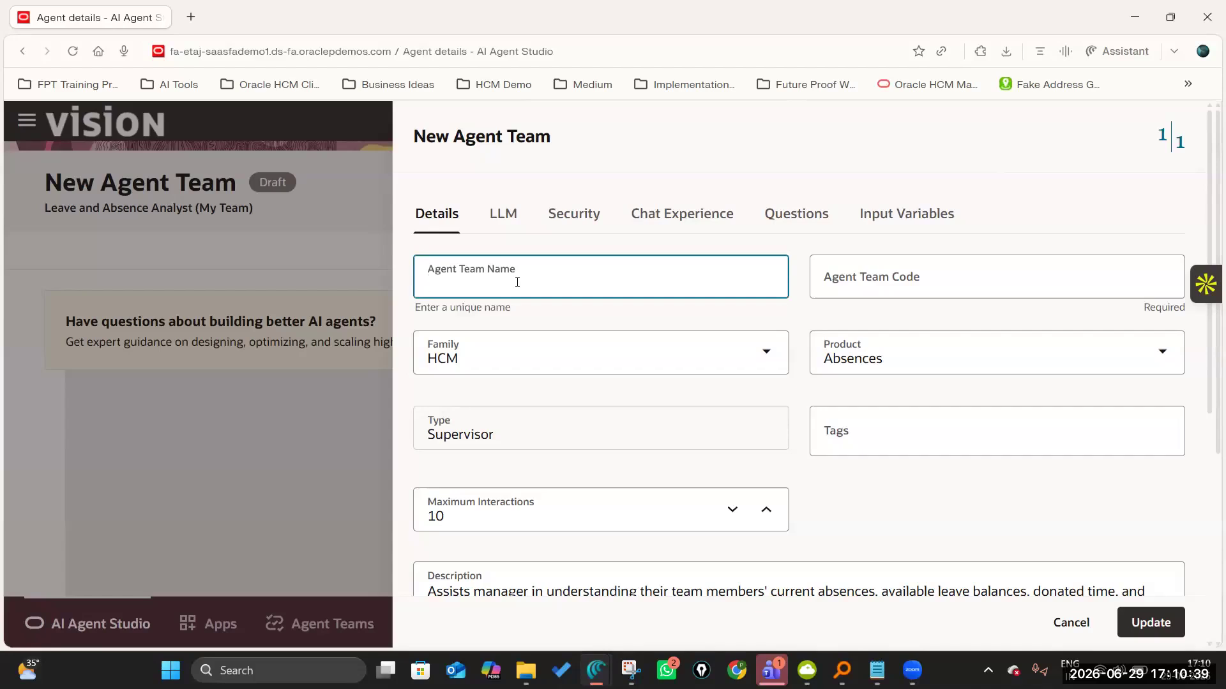
Name the agent team JPMC Leave and Absence Manager AI Agent and let its code fill in from the name.
type("JPMC")
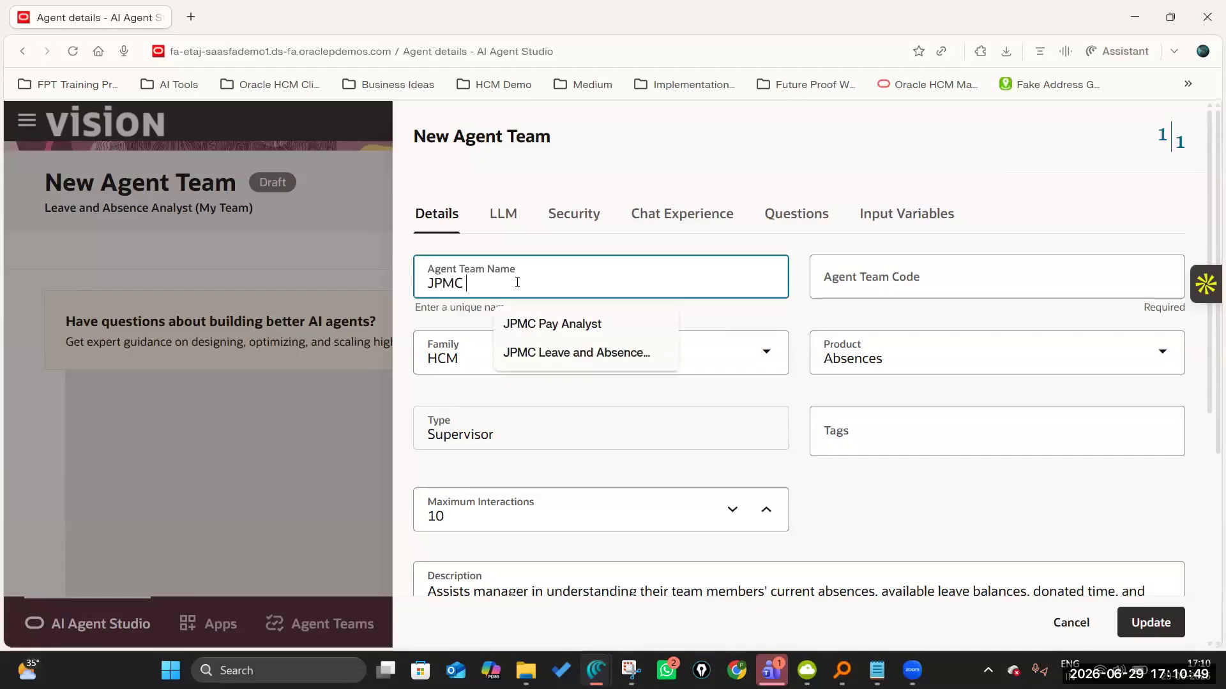
type("Leave and Absence Manager AI A")
type("gent")
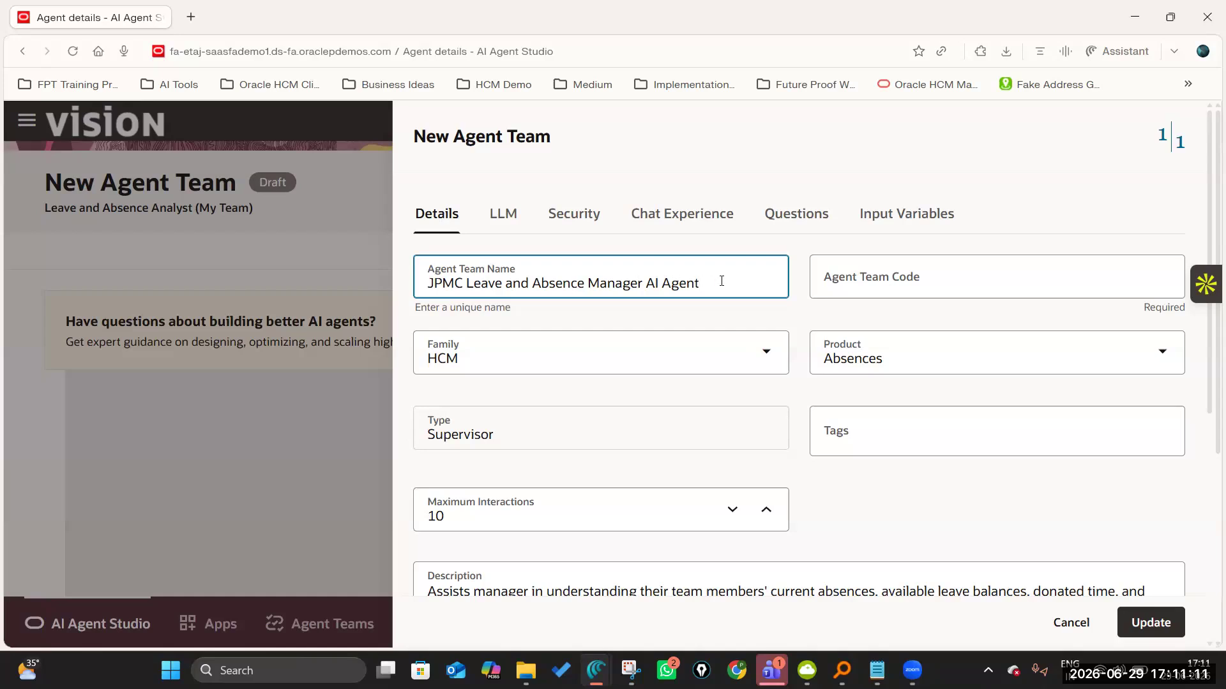
left_click(849, 282)
left_click(775, 313)
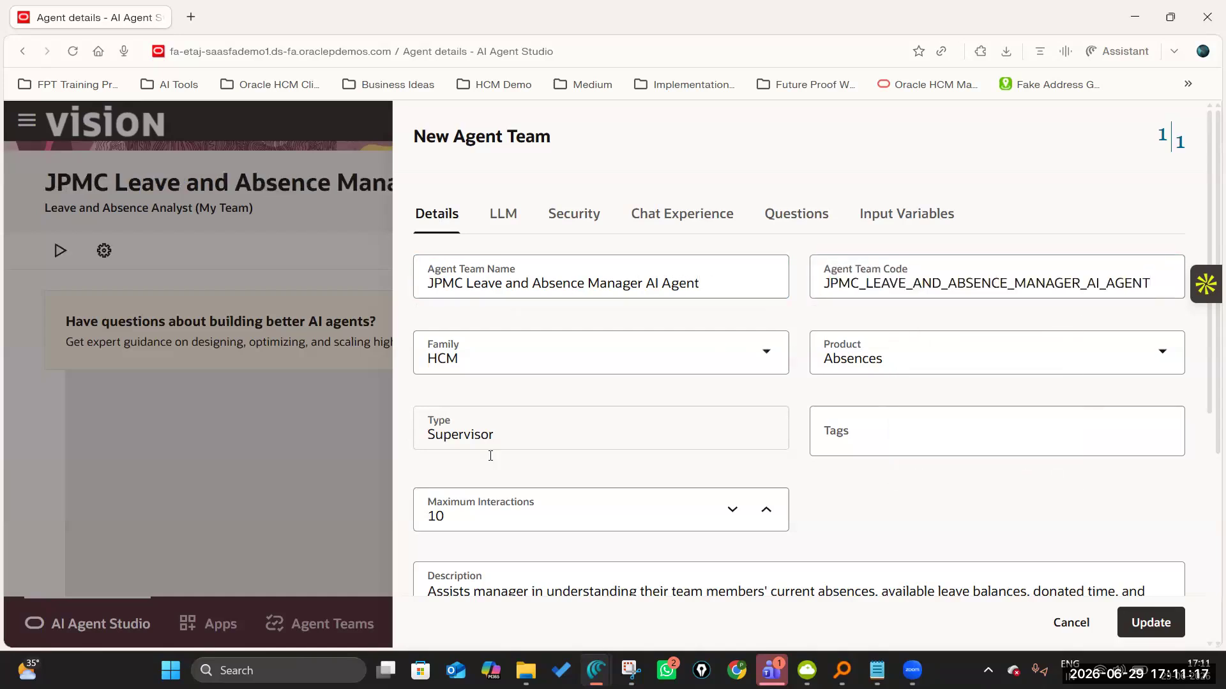
Raise the agent team's maximum interactions to 20.
scroll(626, 357, "down", 3)
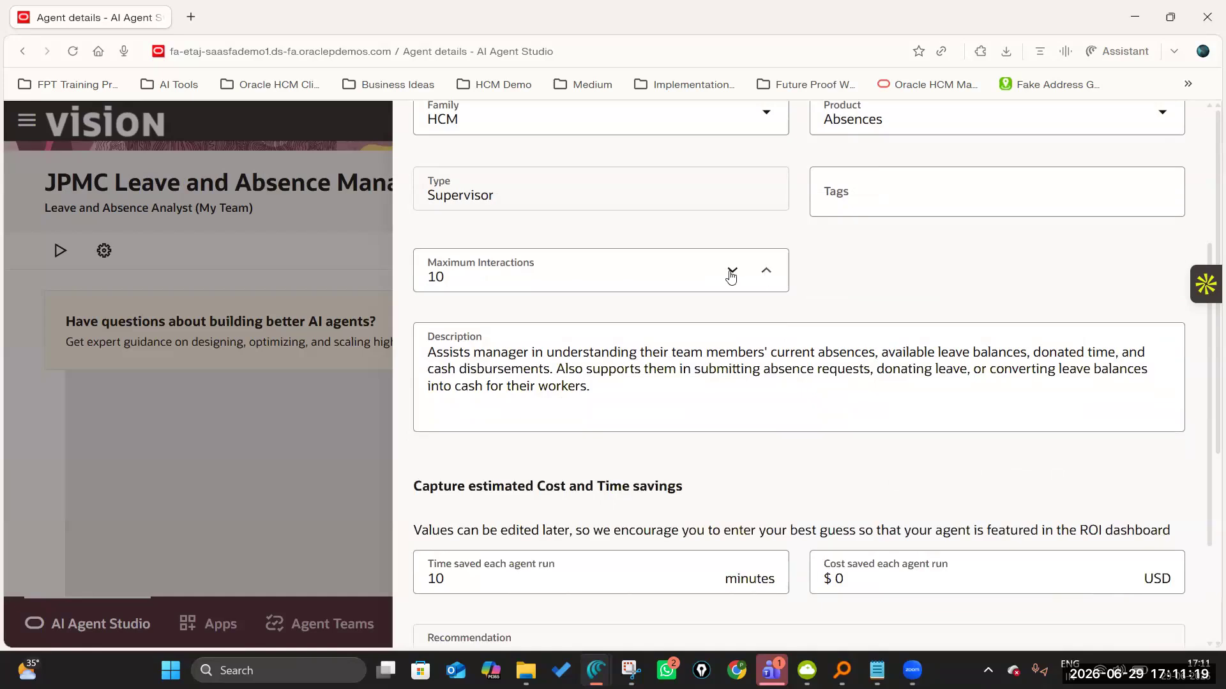
left_click(769, 274)
left_click(769, 274)
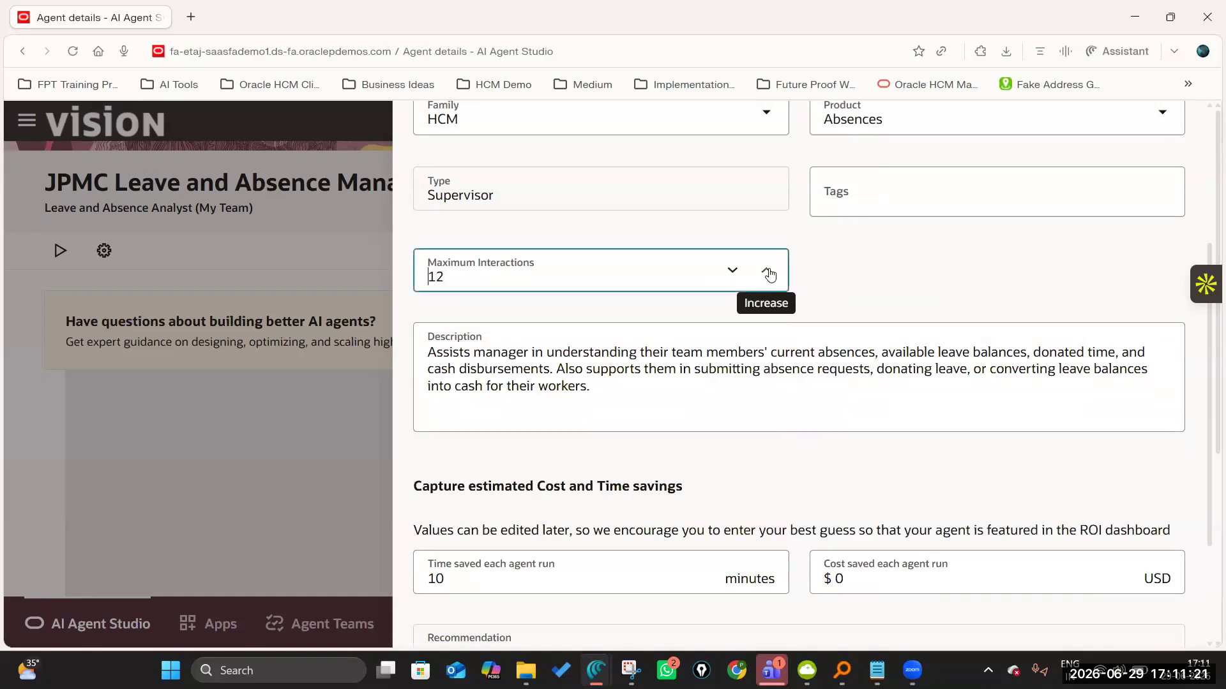
left_click(770, 275)
left_click(770, 276)
left_click(770, 275)
left_click(770, 276)
scroll(826, 453, "down", 3)
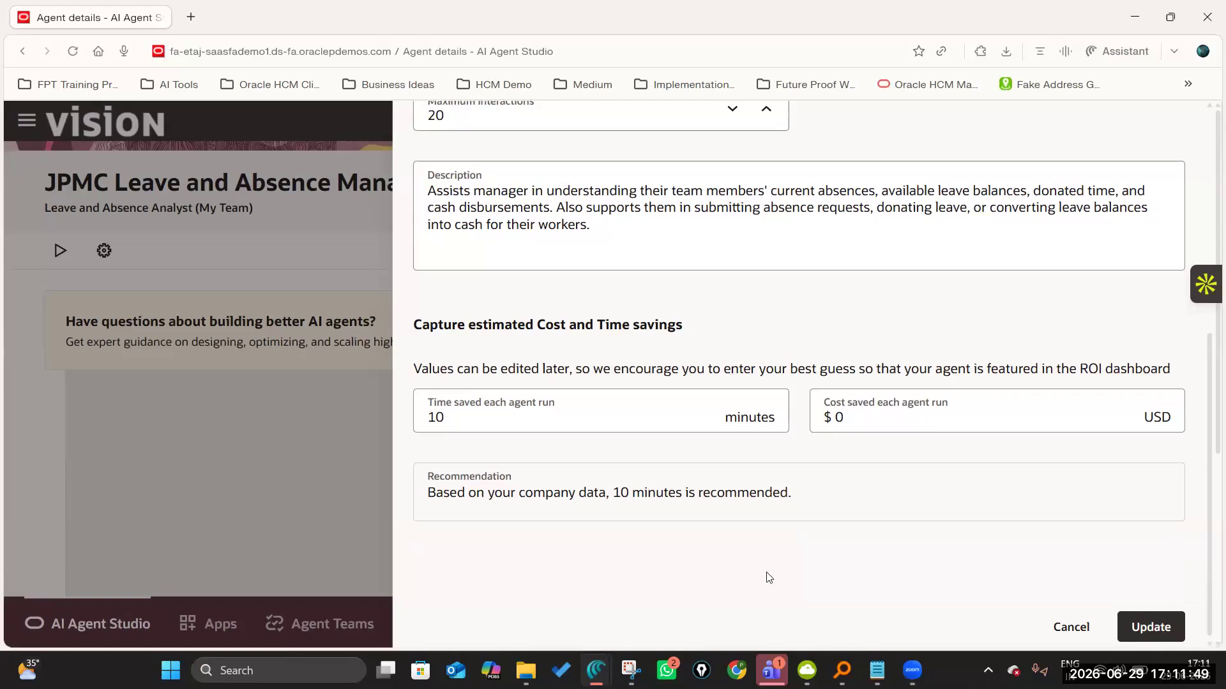
Choose Gpt-5 Mini as the agent team's LLM instead of the default model, with reasoning effort set to High.
scroll(761, 558, "up", 6)
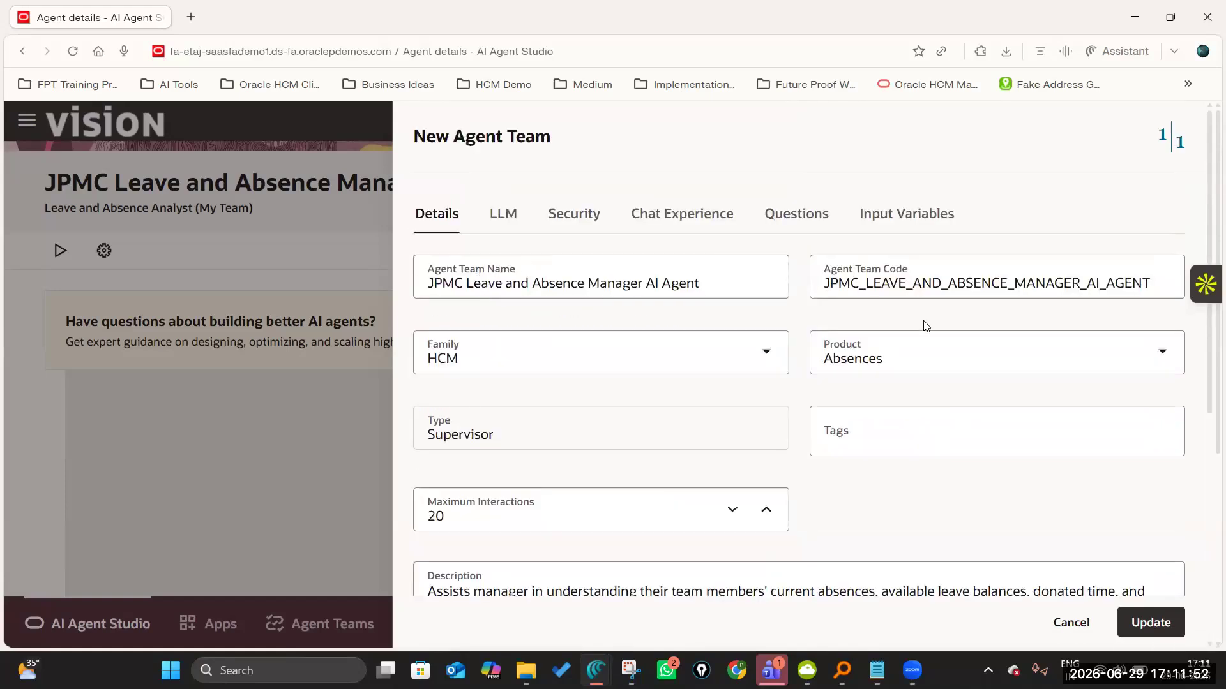
left_click(511, 223)
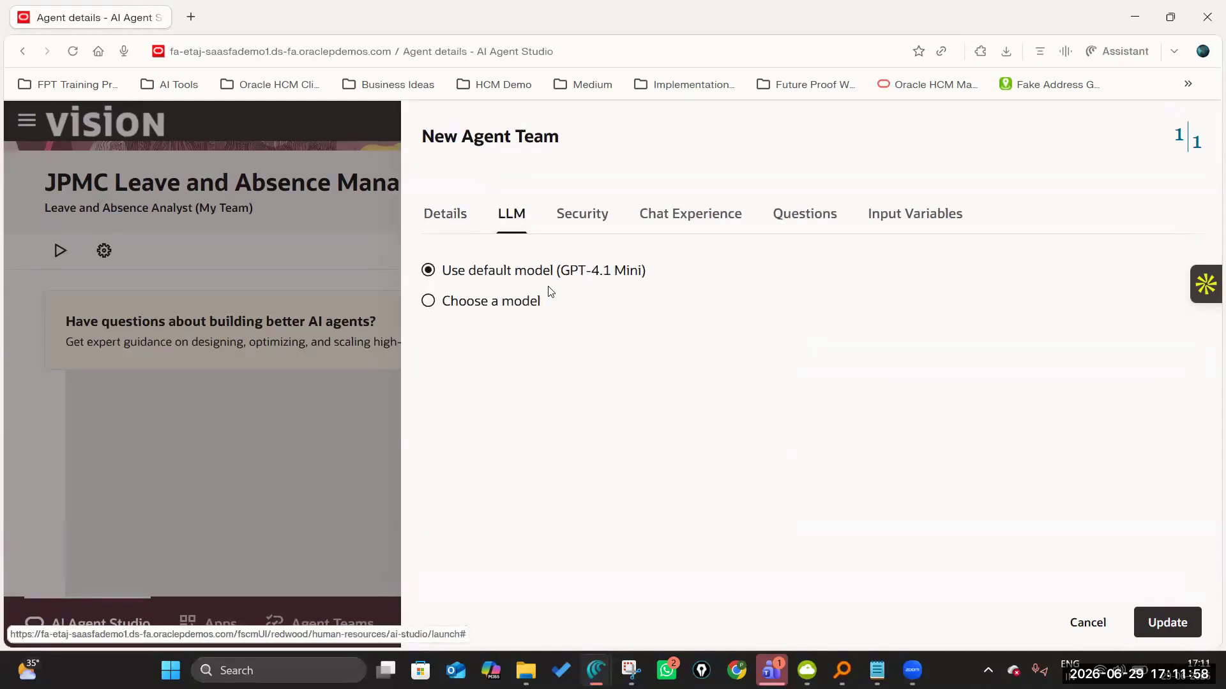
left_click(427, 301)
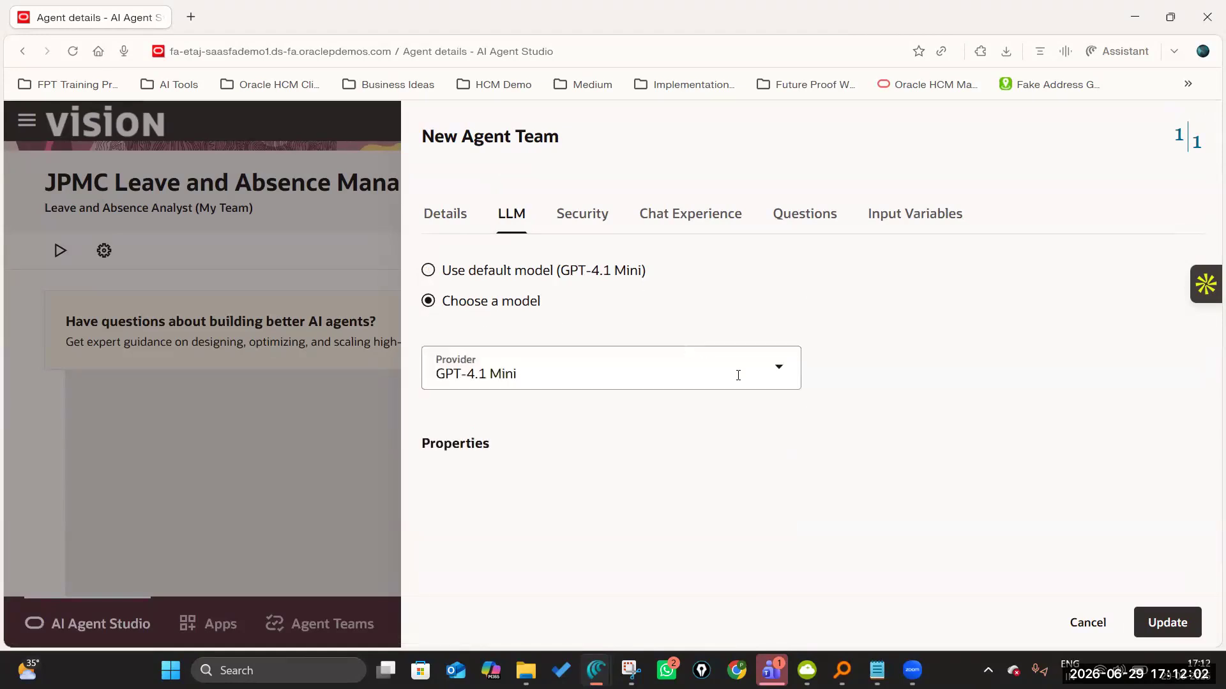
left_click(756, 374)
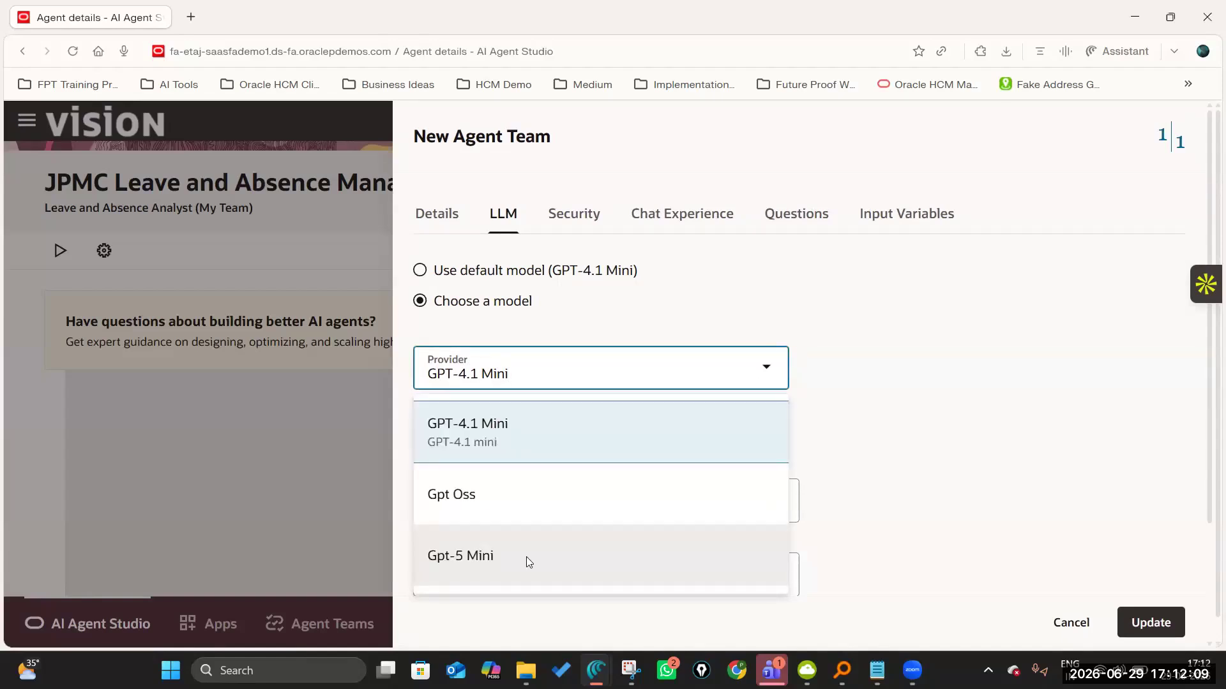
left_click(526, 557)
scroll(796, 455, "down", 2)
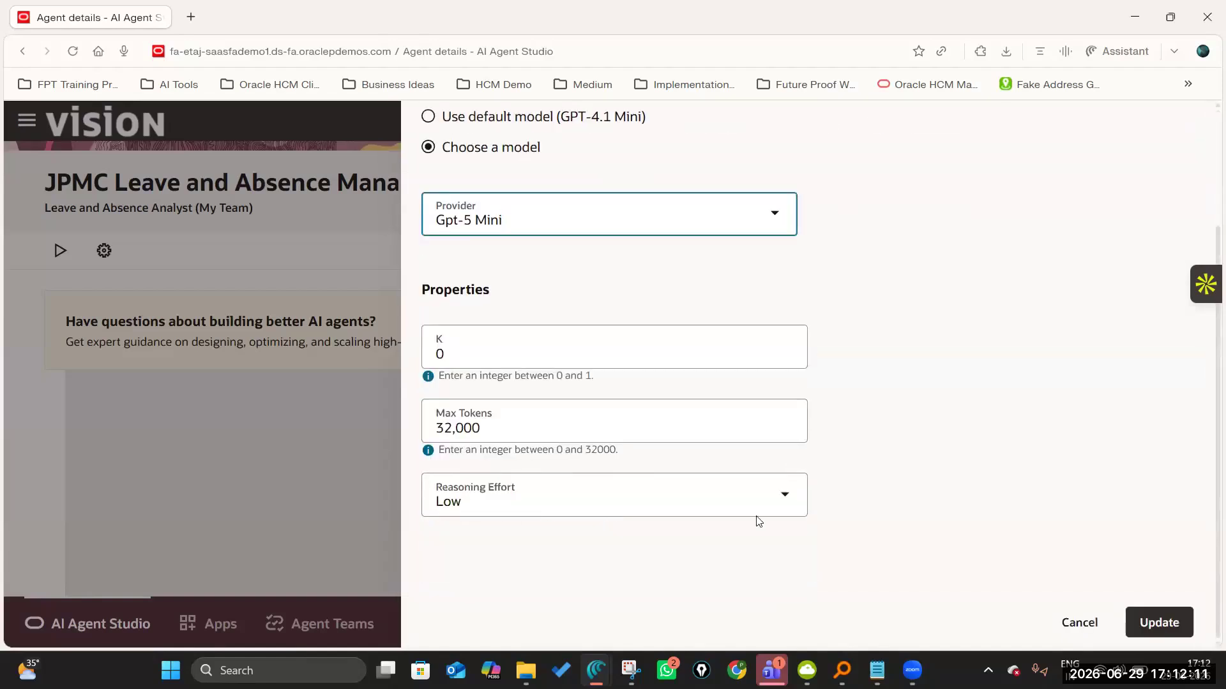
left_click(784, 496)
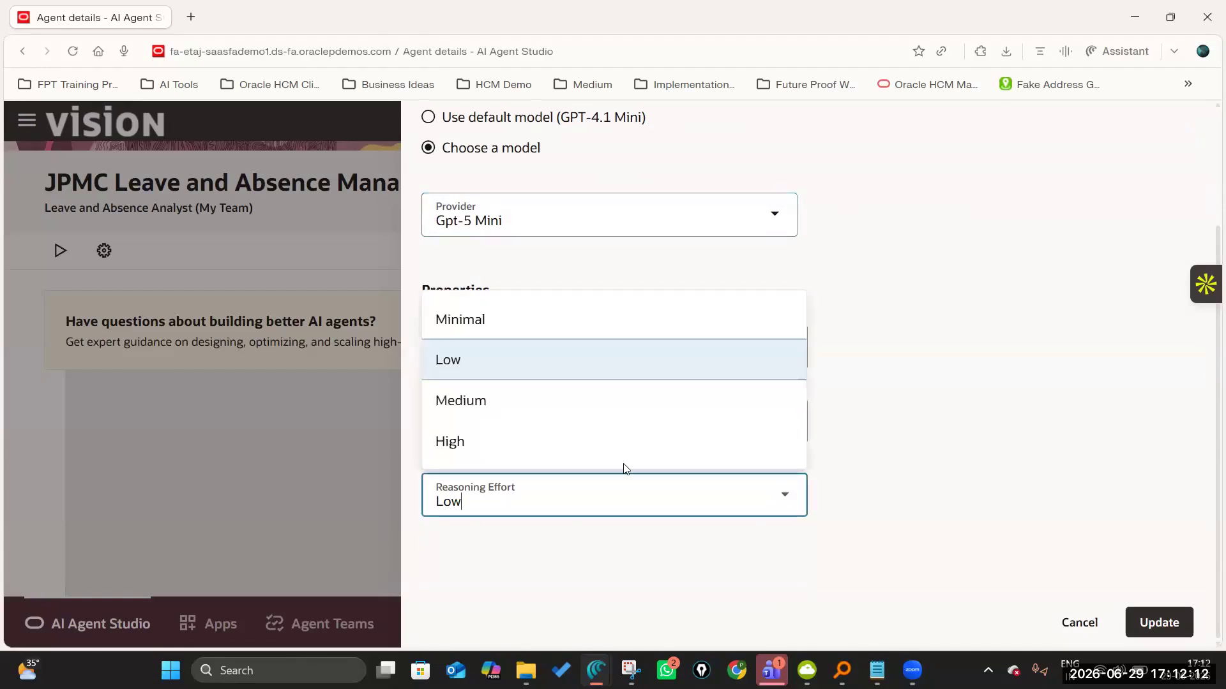
left_click(515, 441)
Add the COE AI Agent Explorer role to the agent team's security and apply it.
scroll(796, 452, "up", 3)
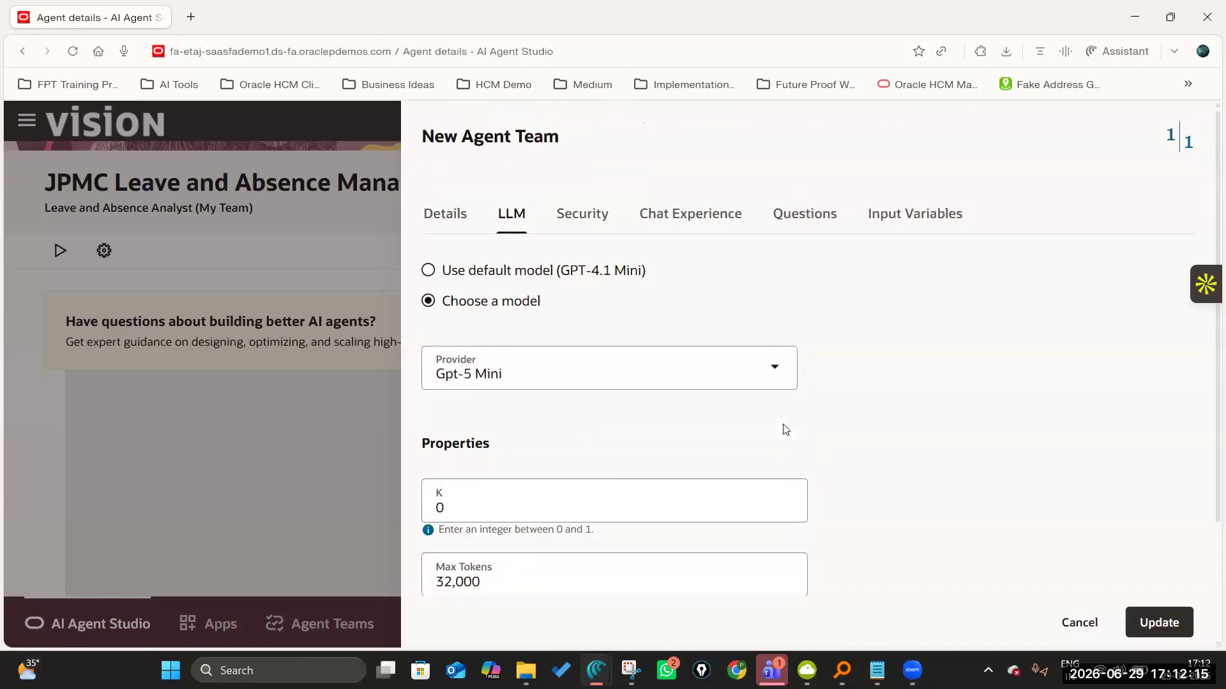
left_click(579, 213)
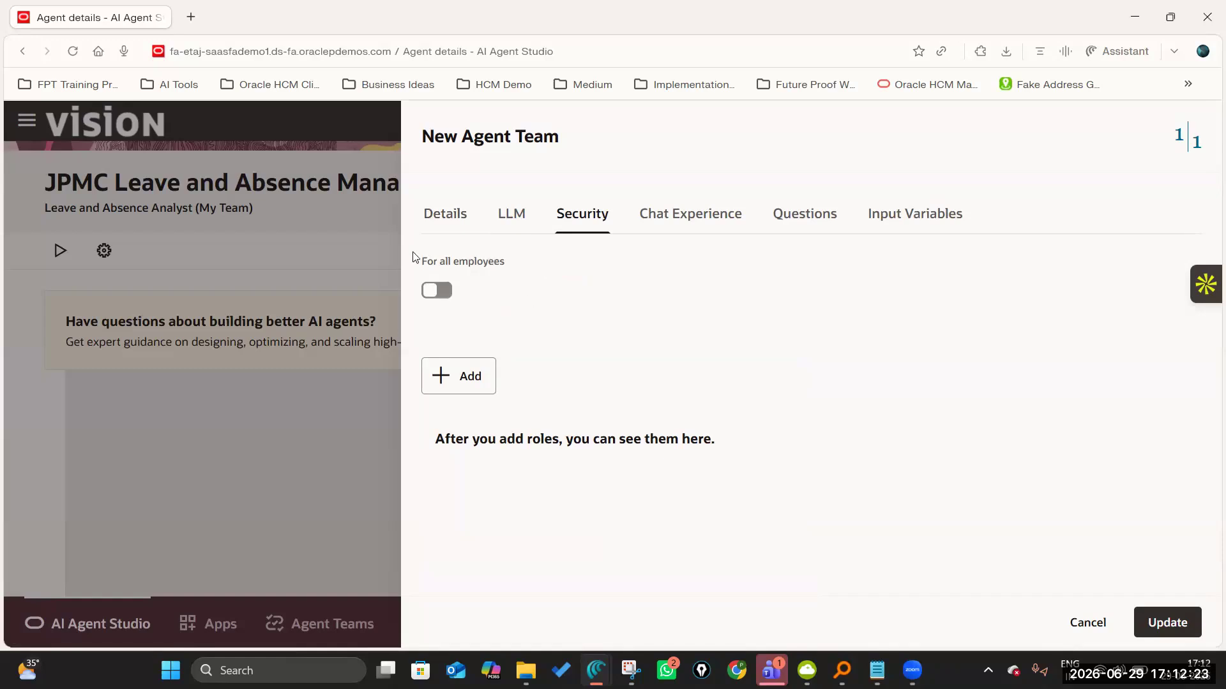
left_click(464, 377)
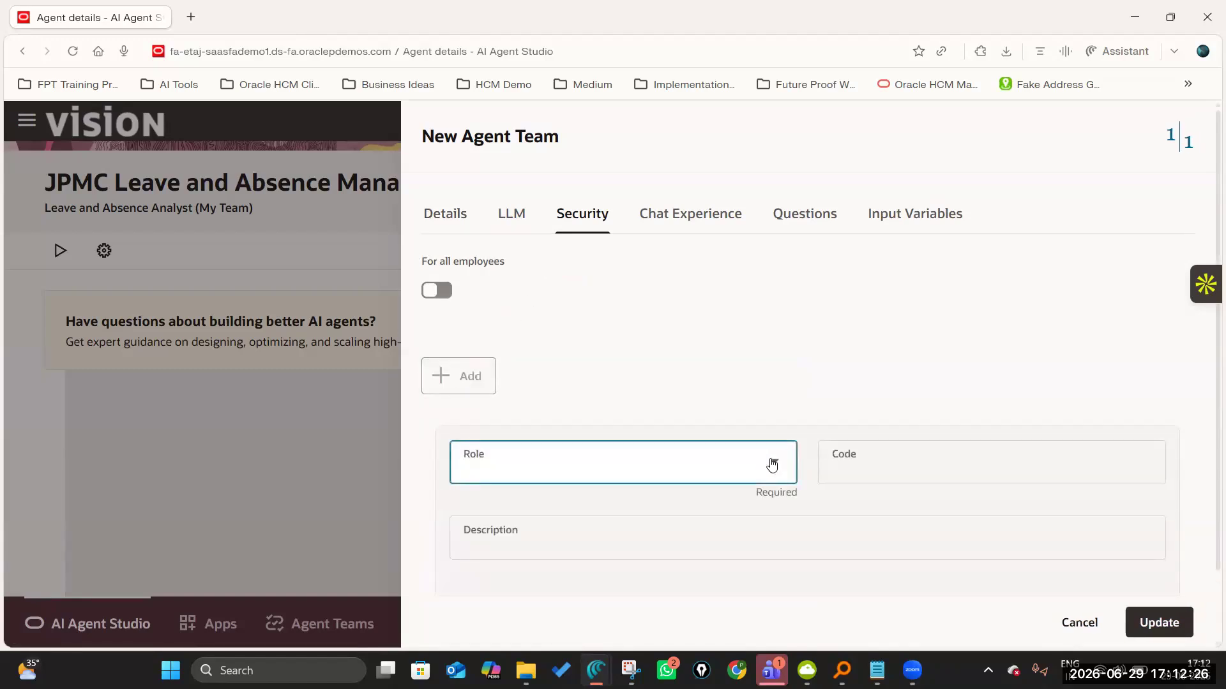
left_click(726, 459)
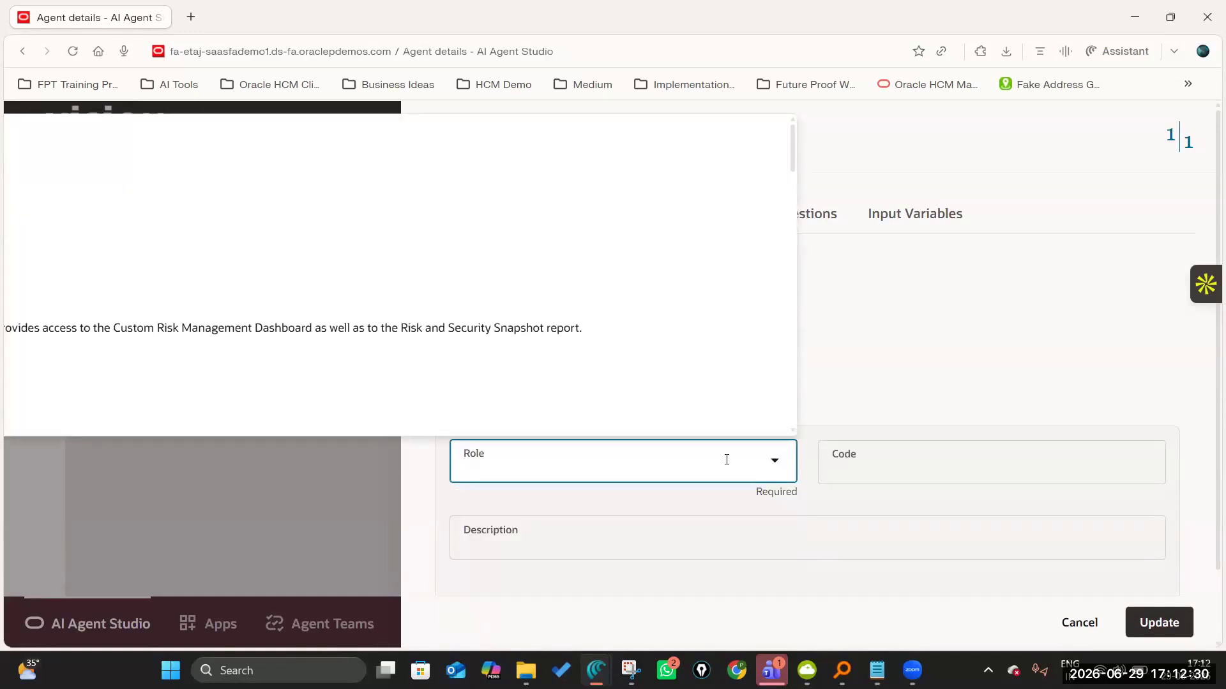
type("COE")
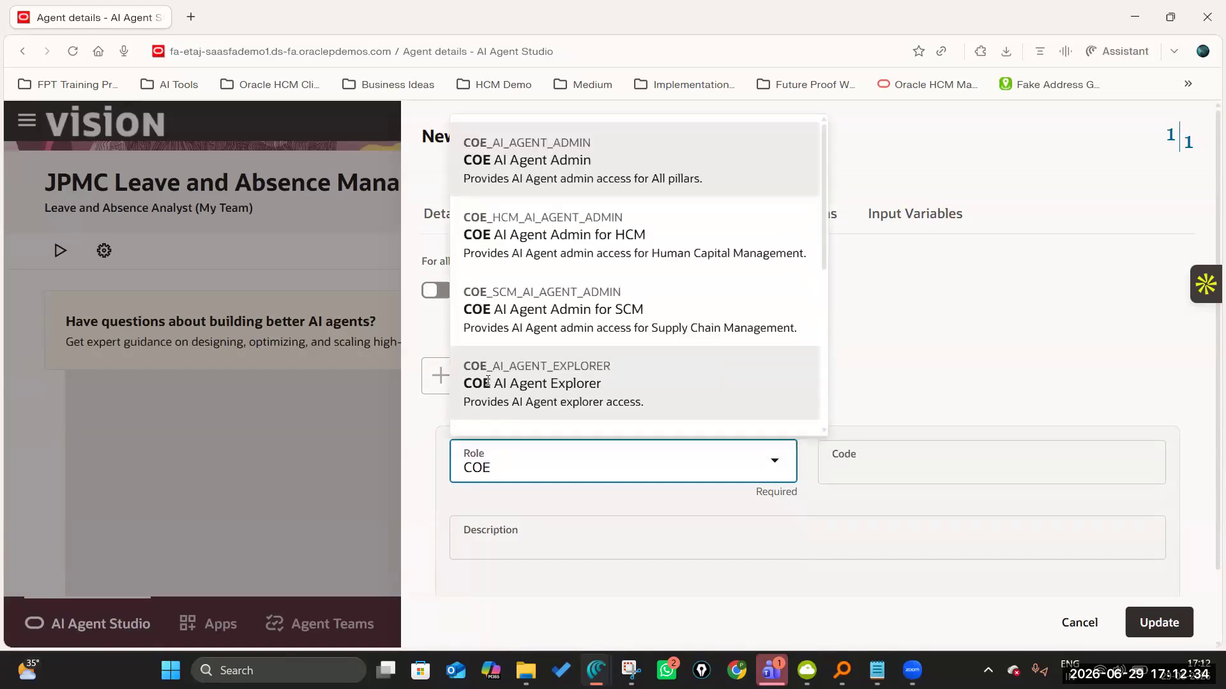
left_click(639, 391)
left_click(1136, 536)
Add the COE AI Agent Admin role for all pillars to the agent team's security and apply it.
left_click(457, 376)
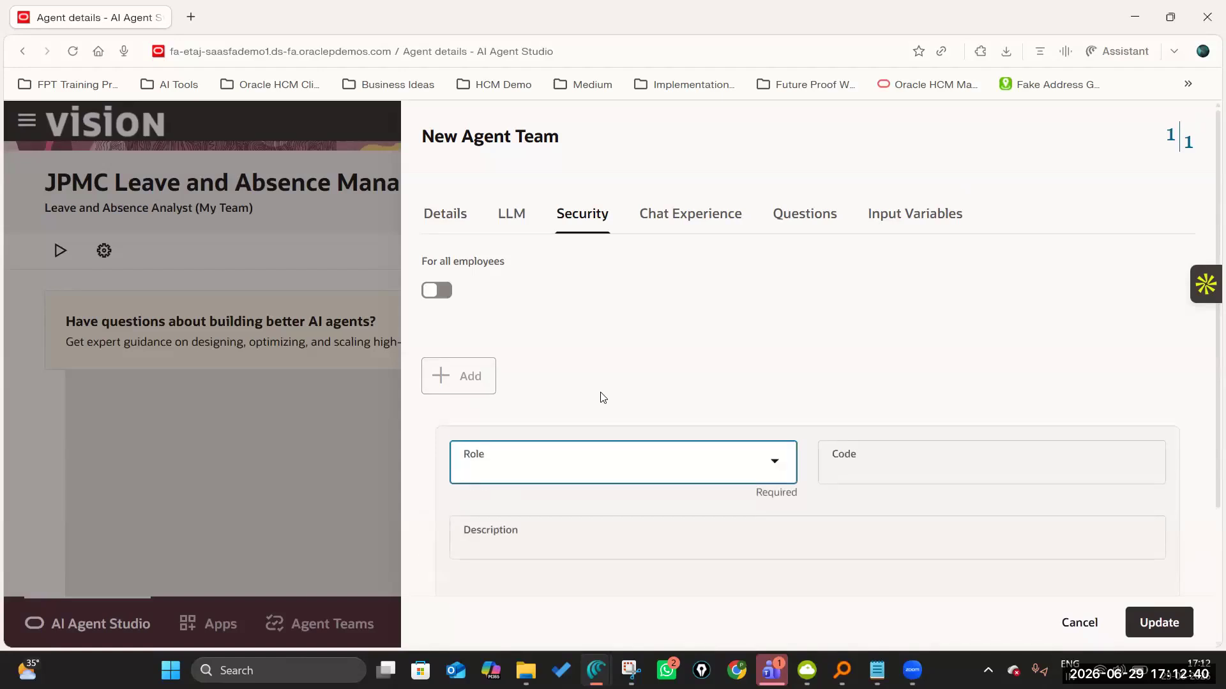
type("COE")
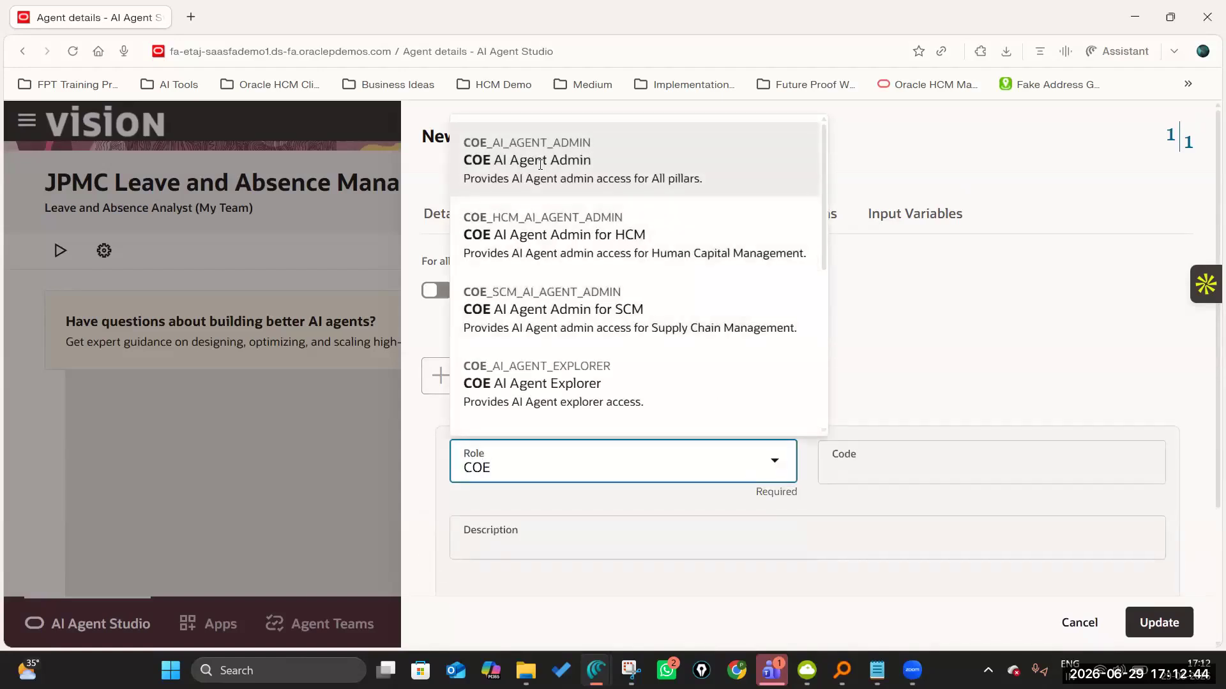
left_click(613, 160)
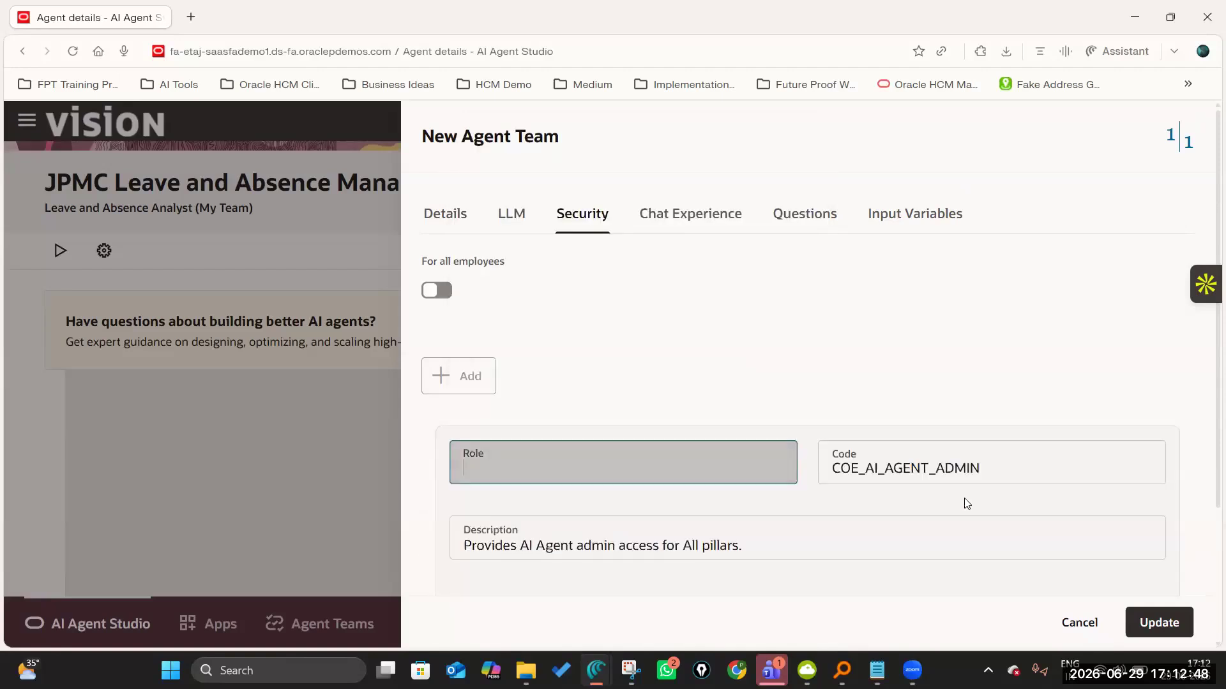
scroll(968, 504, "down", 3)
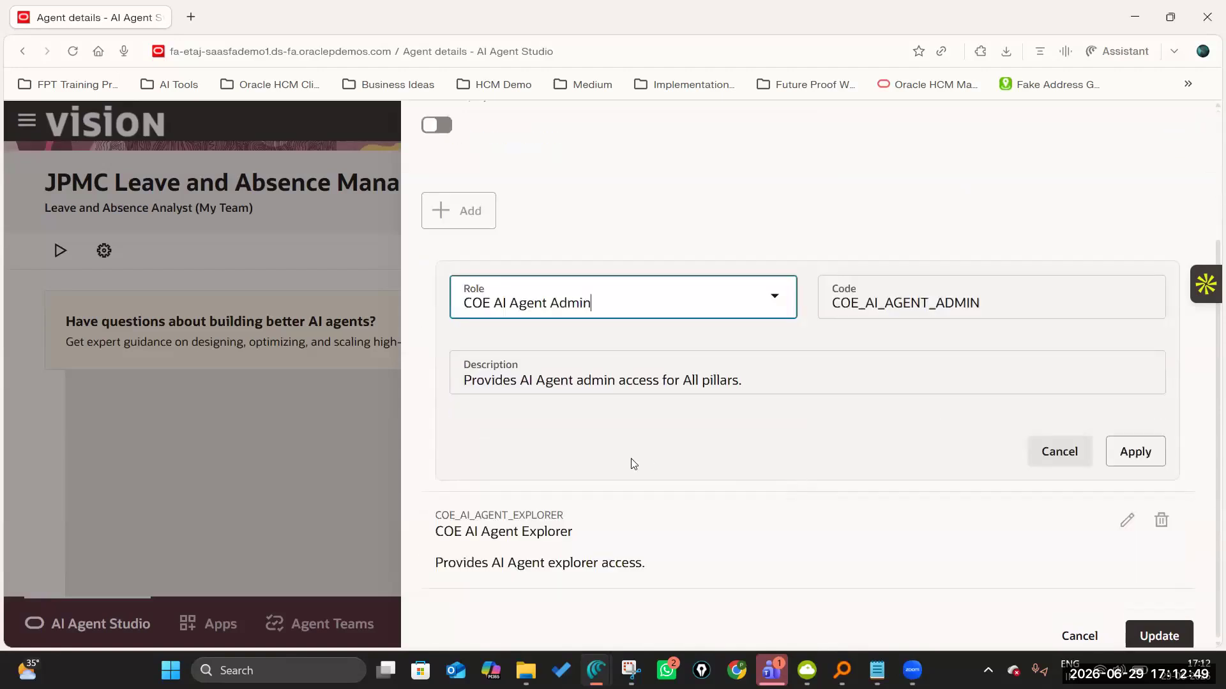
left_click(1123, 439)
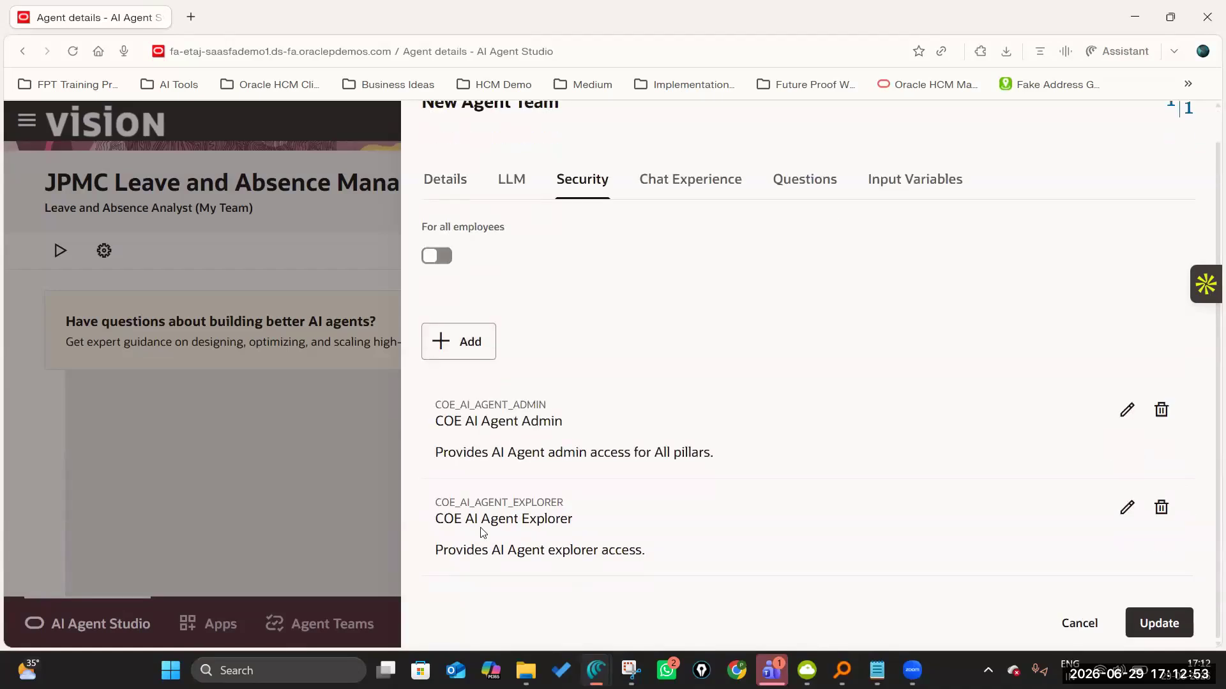
Enable file upload in the agent team's chat experience.
scroll(488, 488, "up", 1)
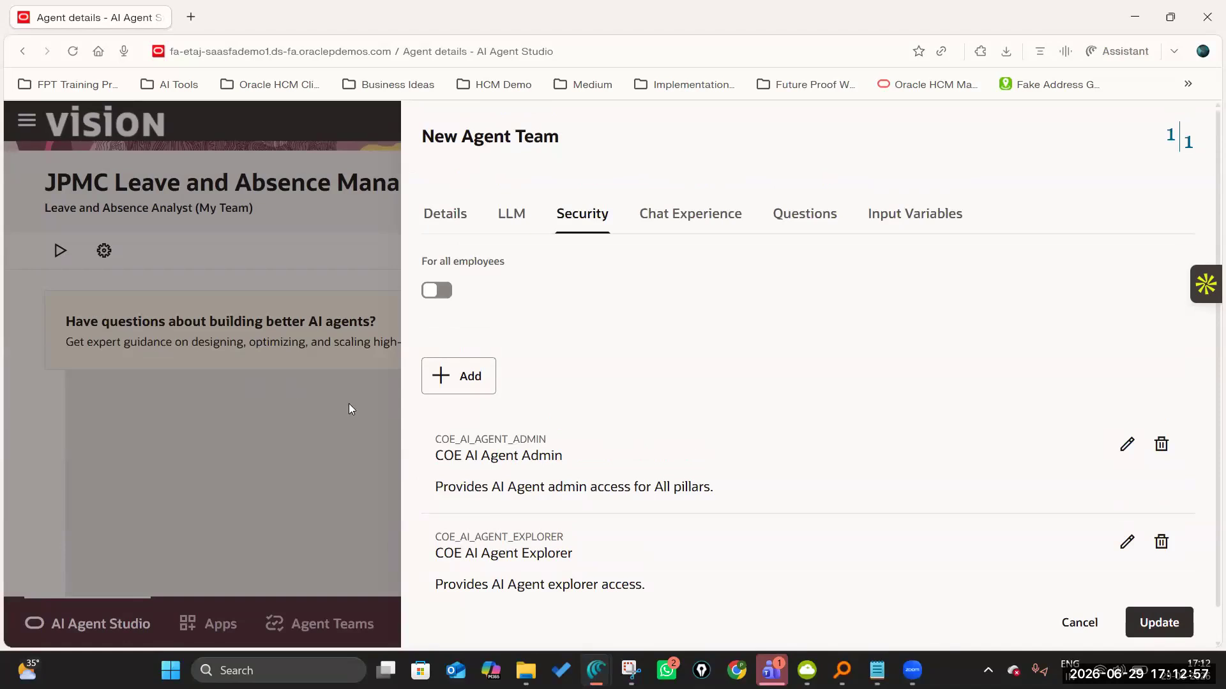
left_click(692, 212)
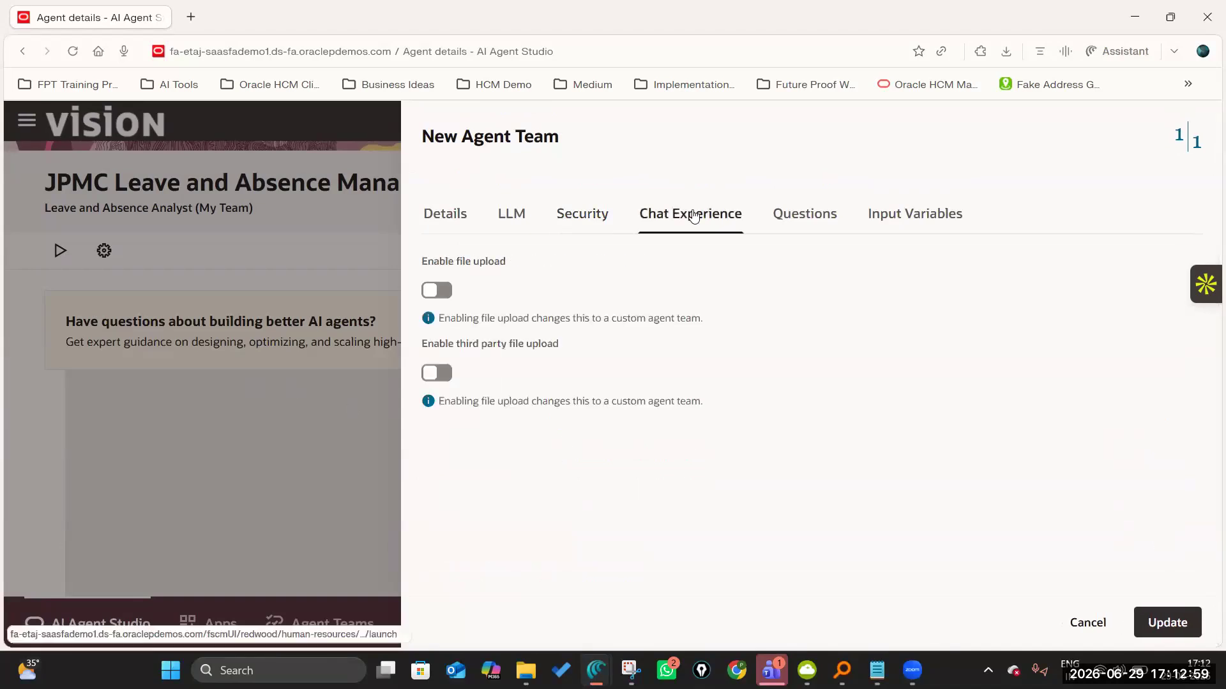
left_click(441, 293)
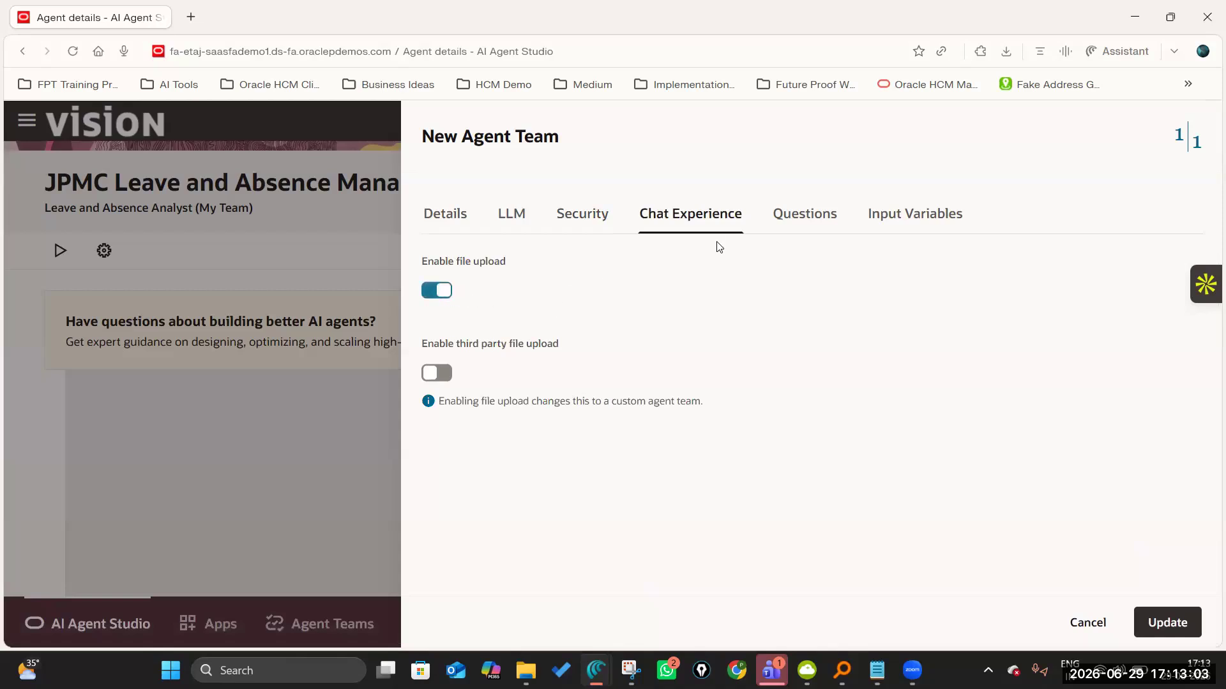
Open the manager's org chart SVG from the AI Agents folder and select the first direct report's name for the starter questions.
left_click(812, 210)
left_click(551, 306)
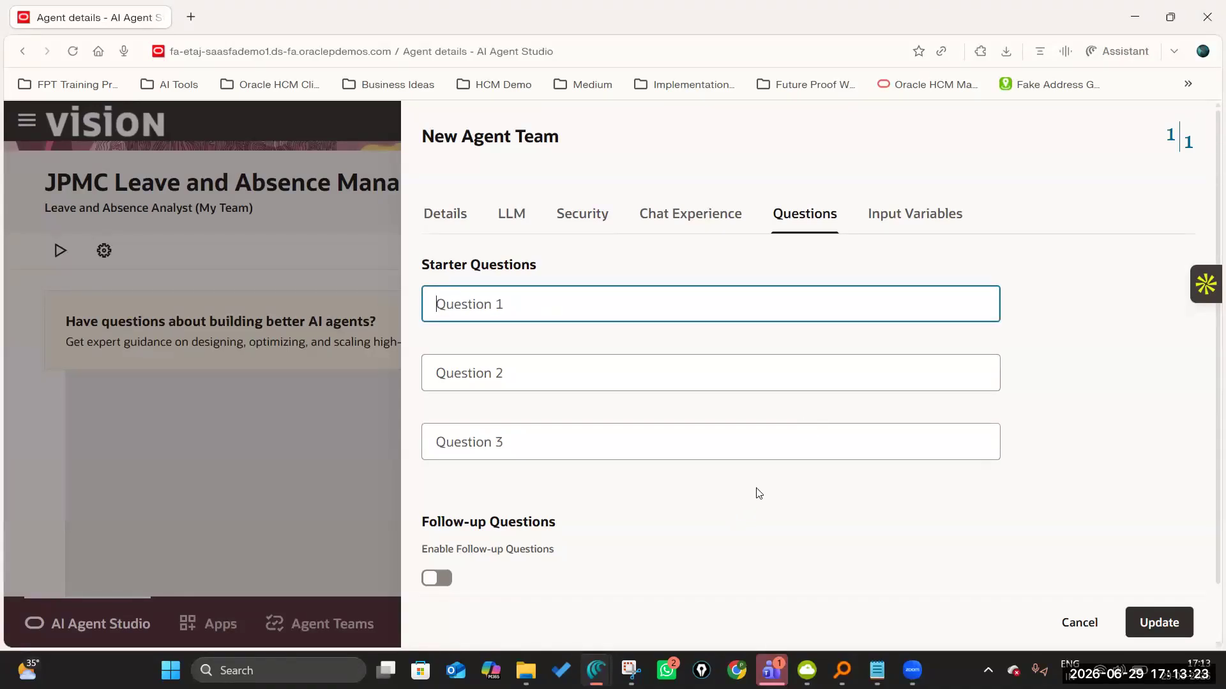
left_click(525, 670)
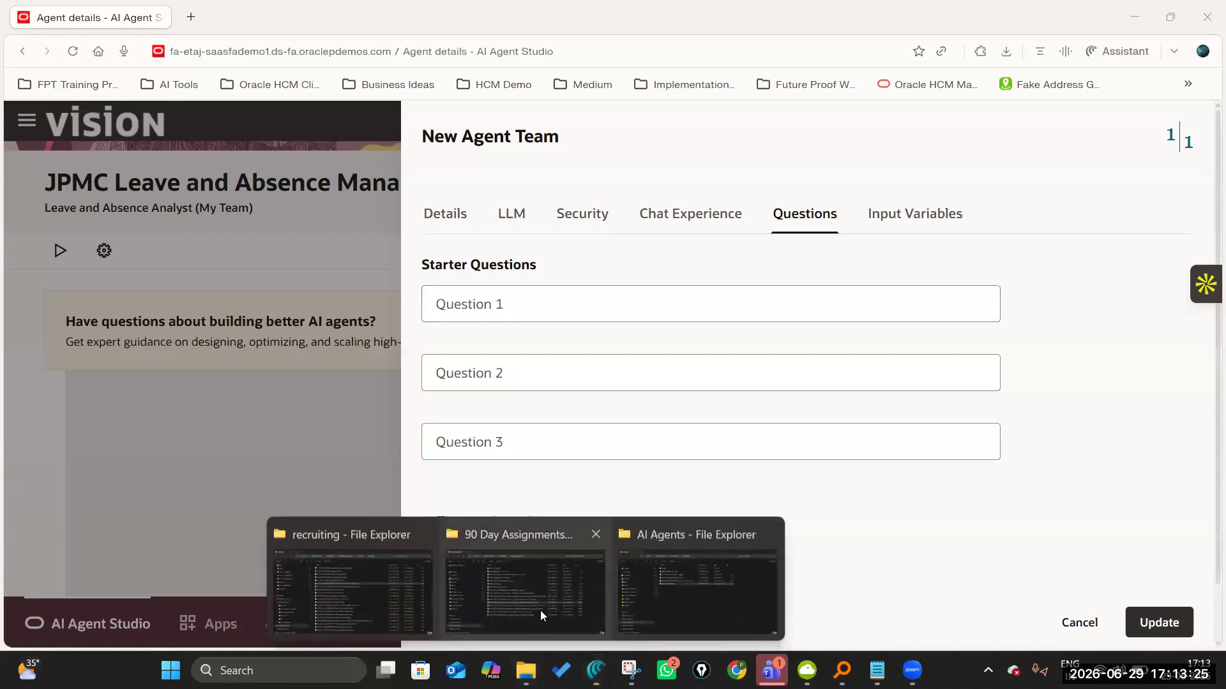
left_click(689, 590)
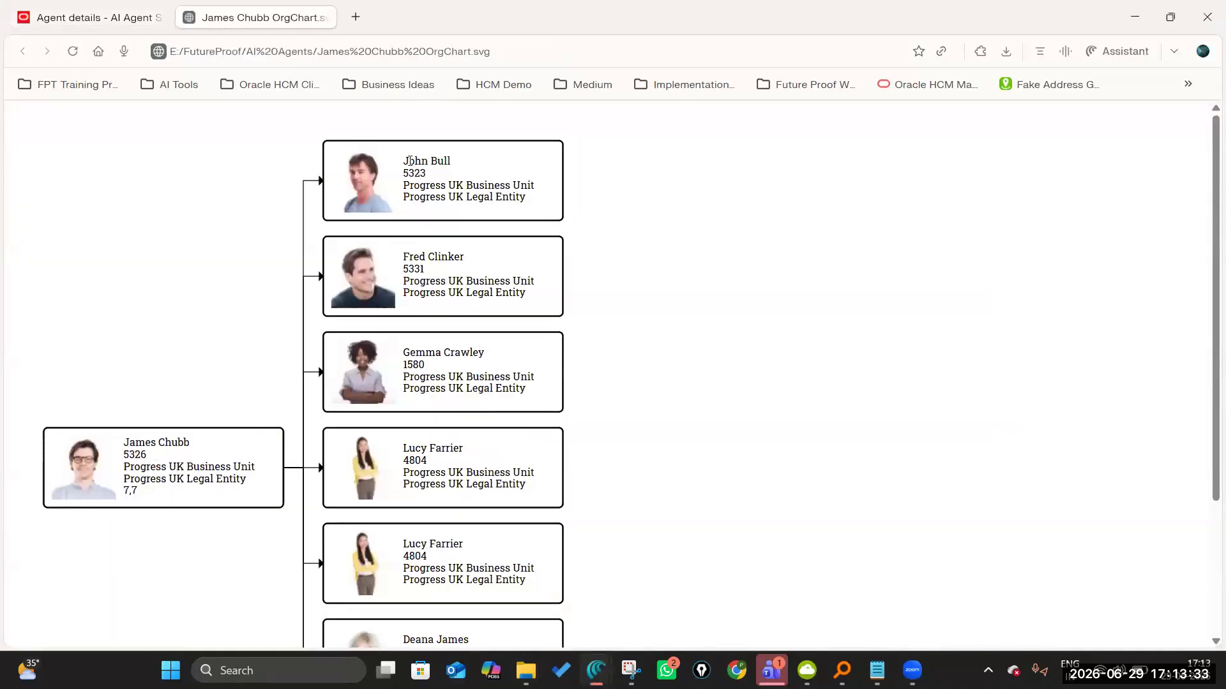
scroll(413, 369, "down", 3)
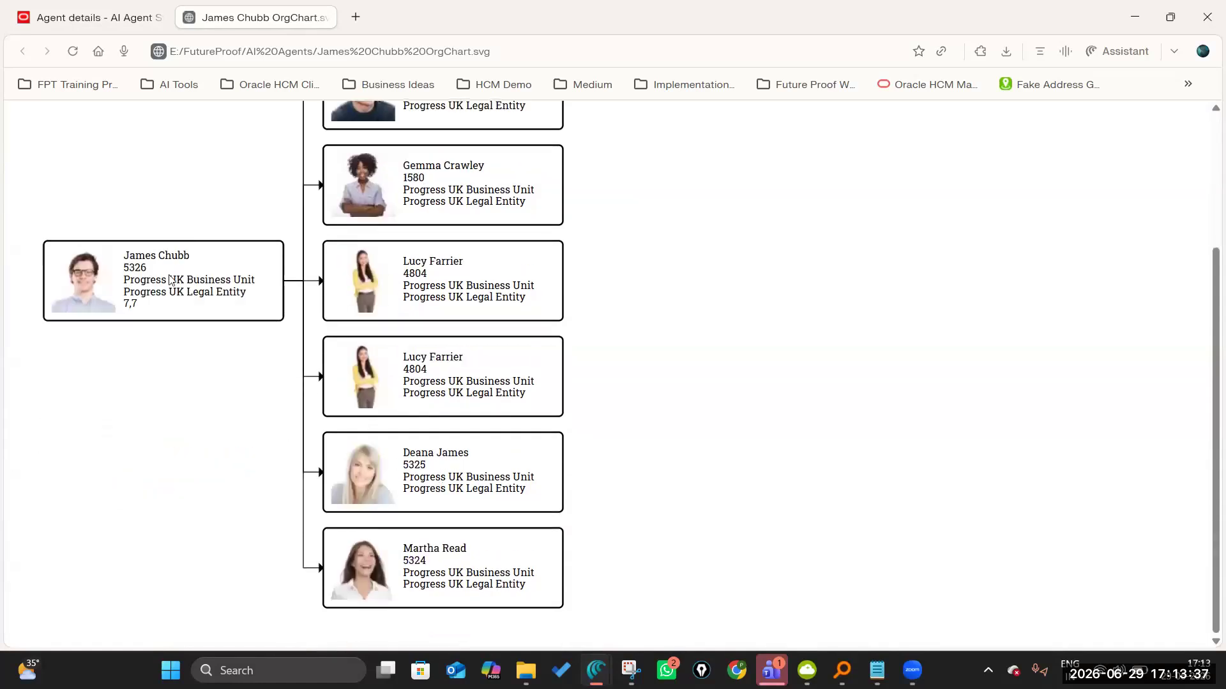
scroll(171, 279, "up", 3)
triple_click(425, 160)
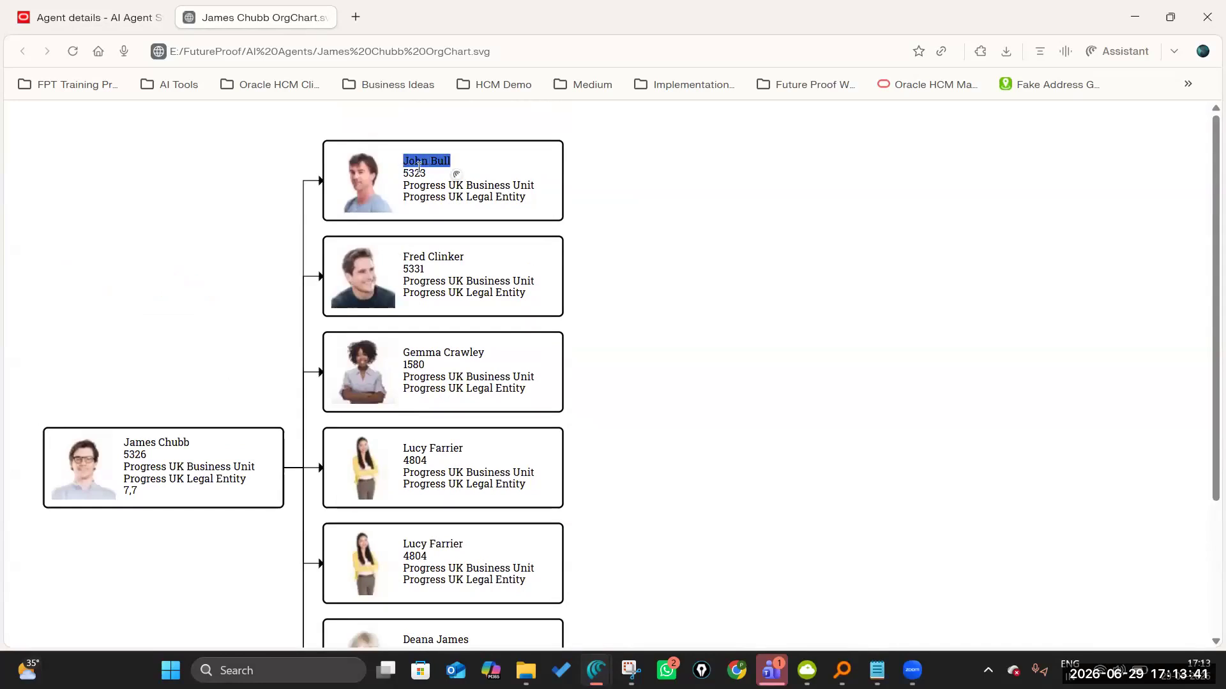
Fill in the first two starter questions: one report's number of sick leaves this year and another report's vacation plan in the next 2 months.
left_click(93, 17)
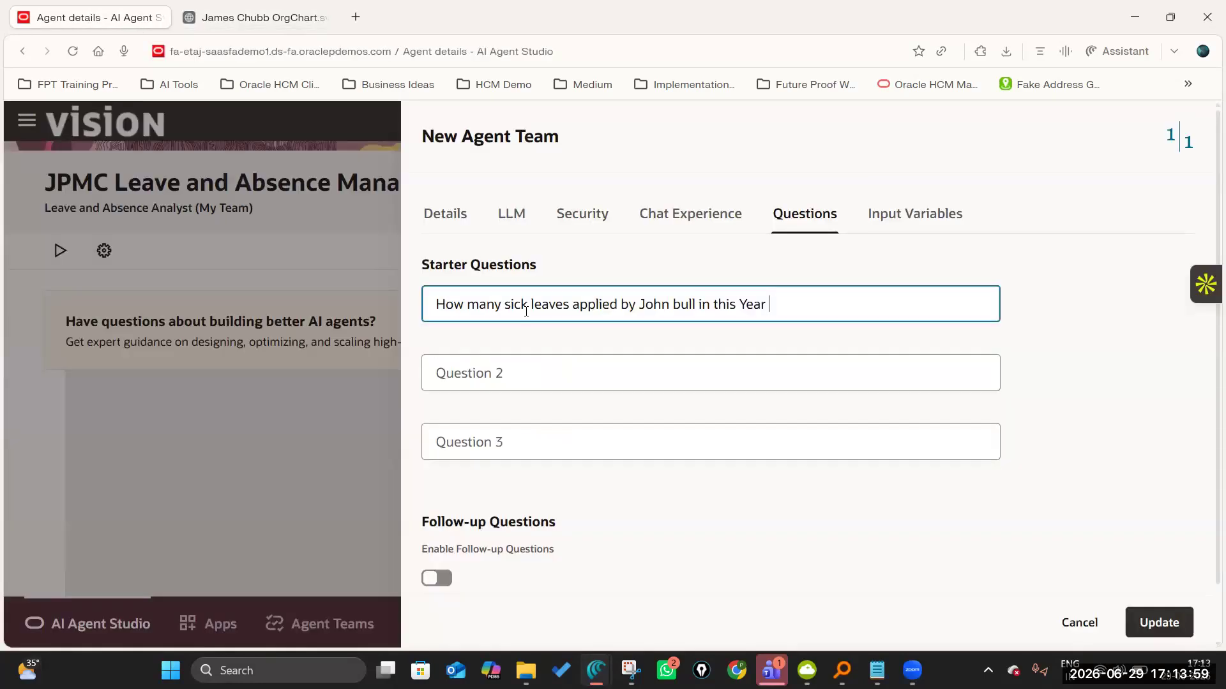
type("?")
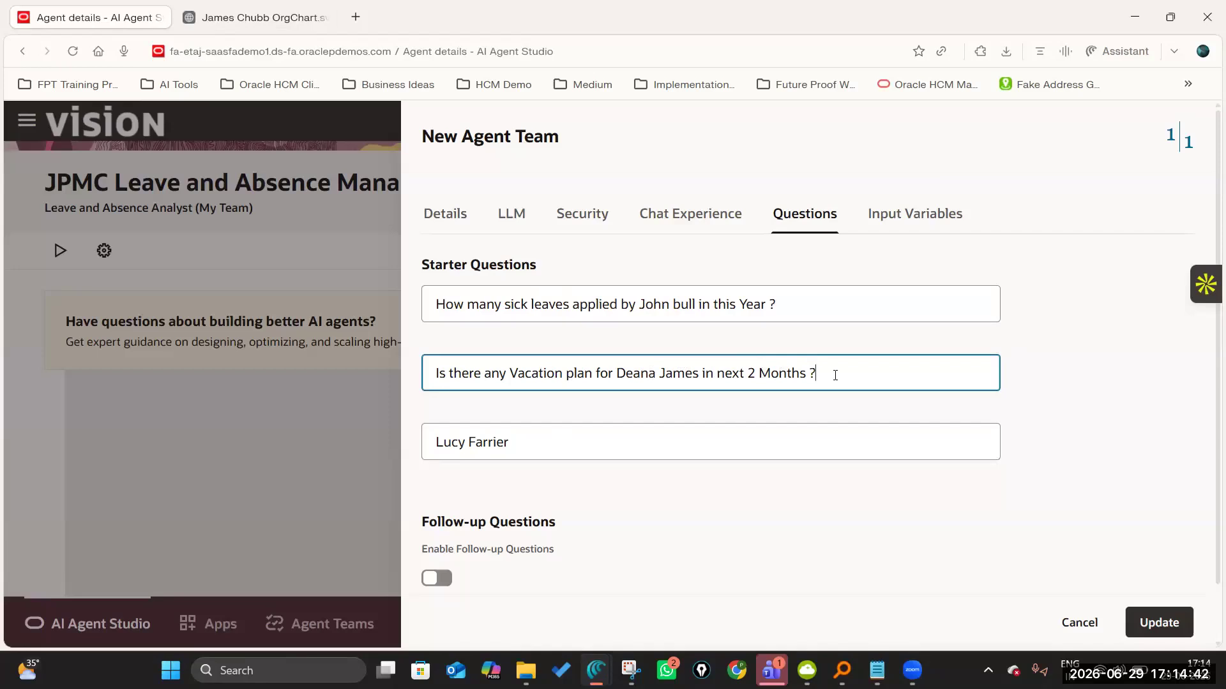
Set the third starter question to "Is there any pending approvals for absences with respect to my Team Members ?".
left_click(433, 440)
type("Has ")
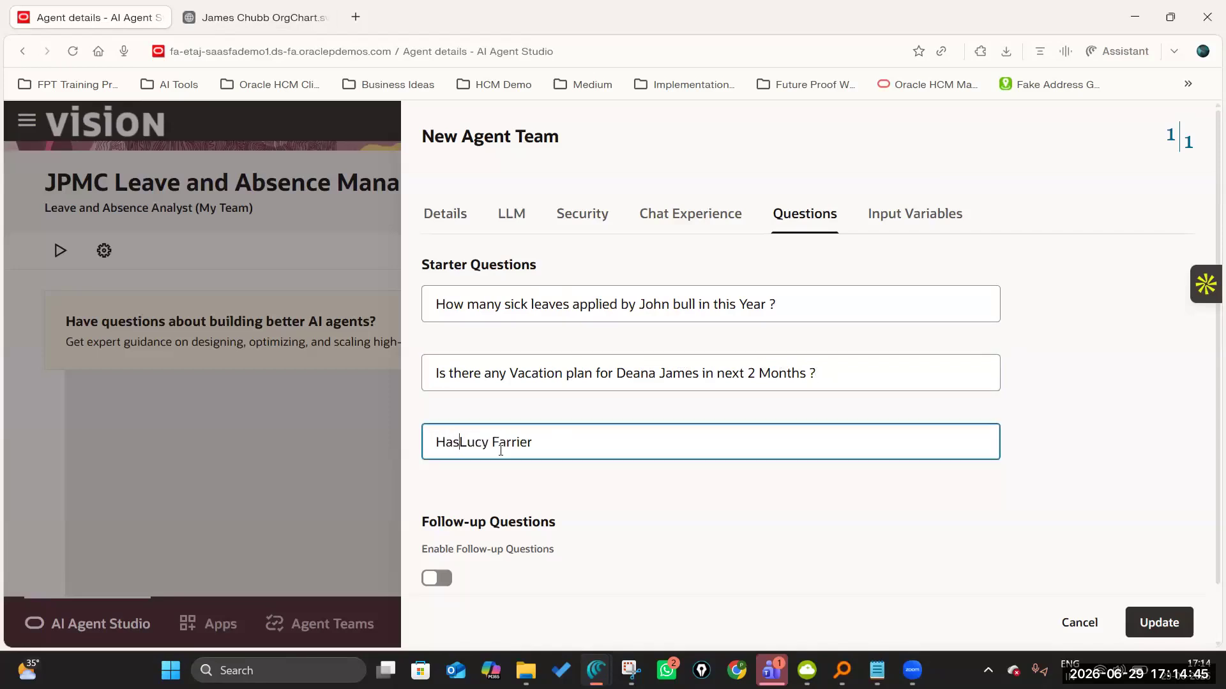
type("has")
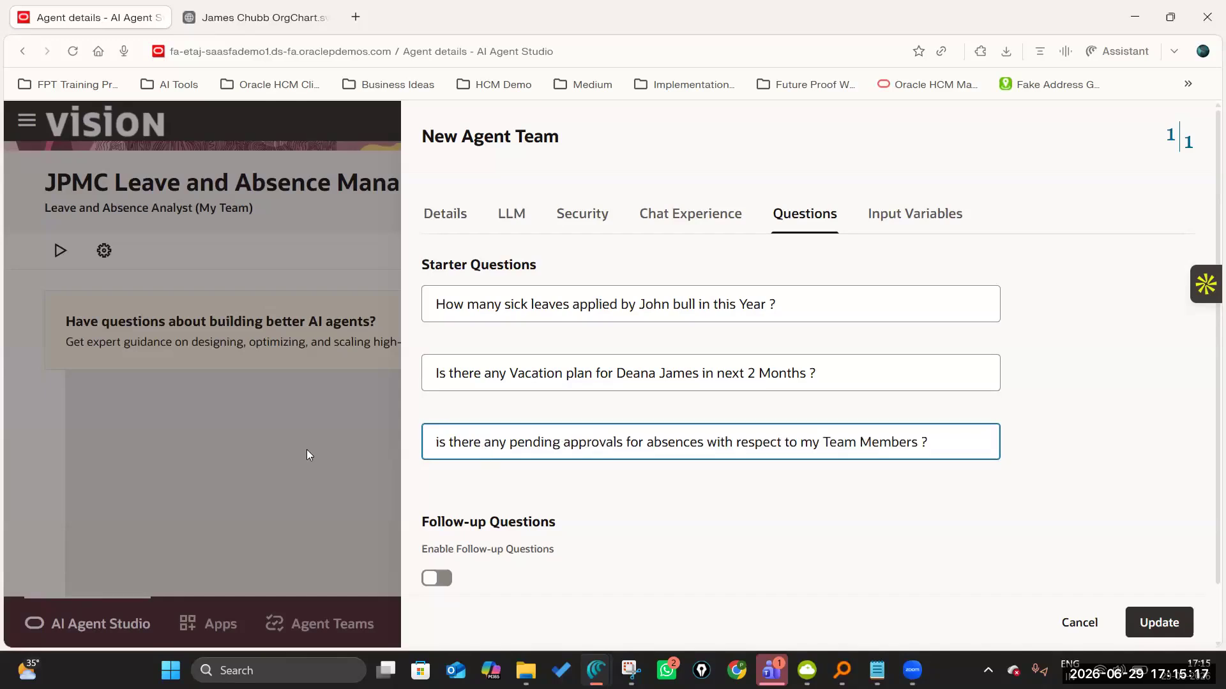
key("BackSpace")
type("I")
Update the agent team's settings and publish it, checking its entry among the published agent teams.
scroll(605, 408, "down", 1)
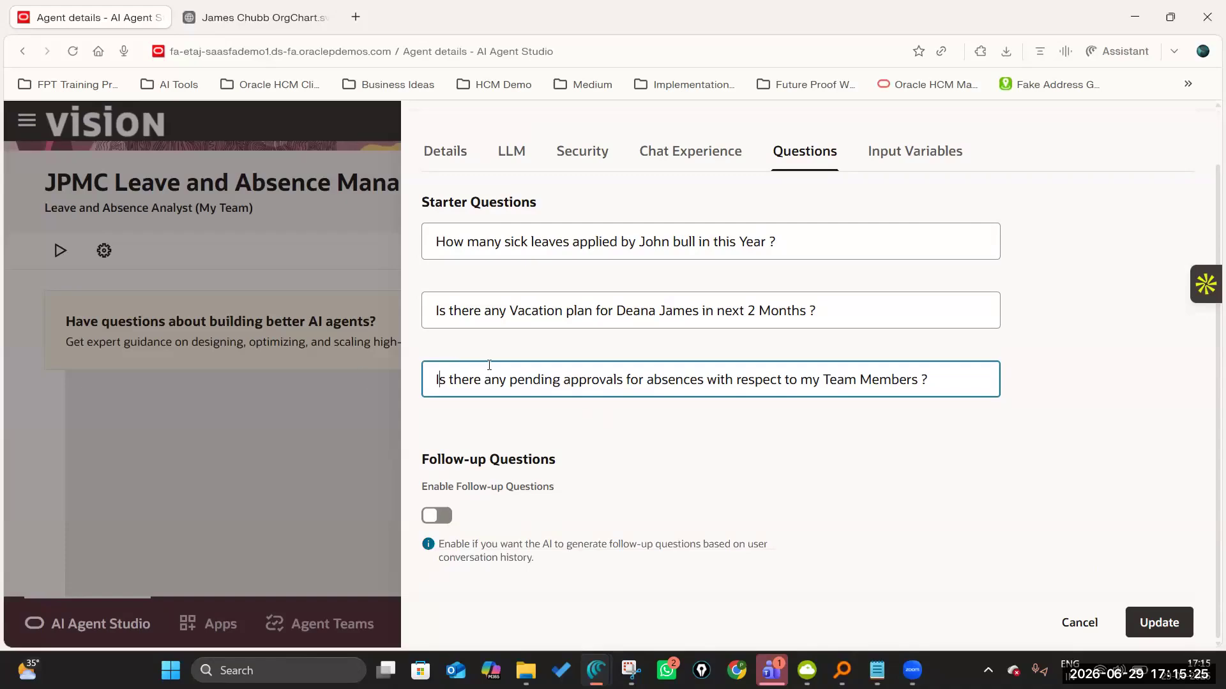
left_click(1170, 629)
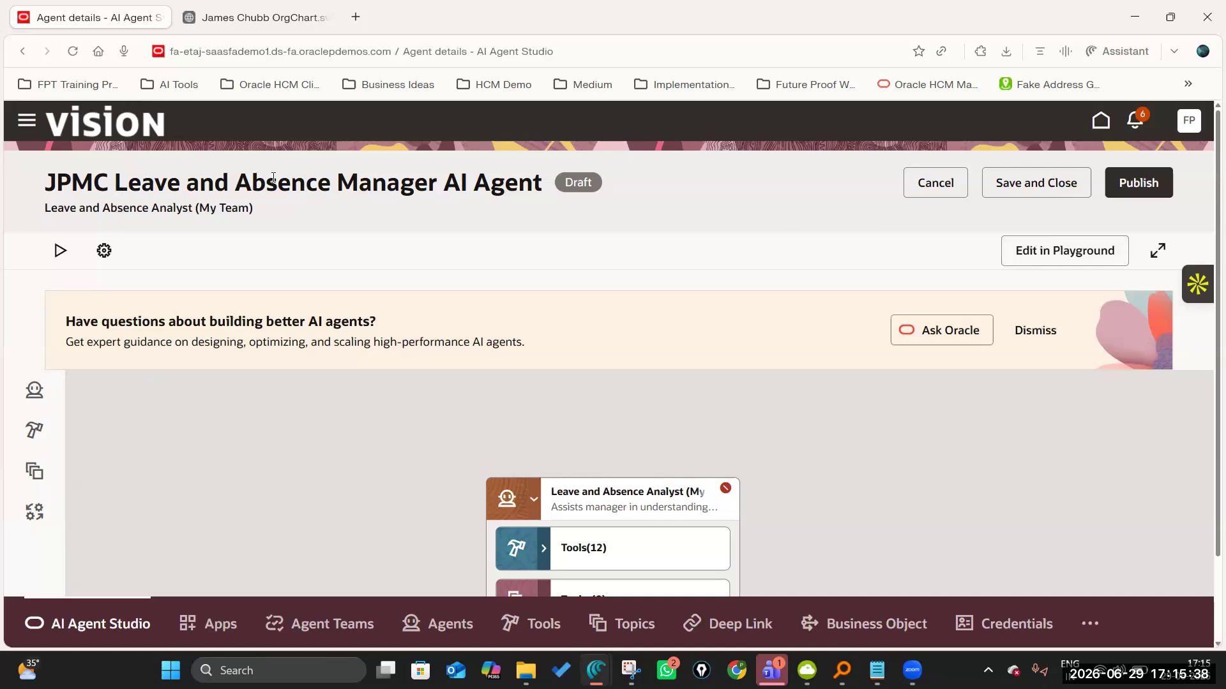
left_click(1149, 185)
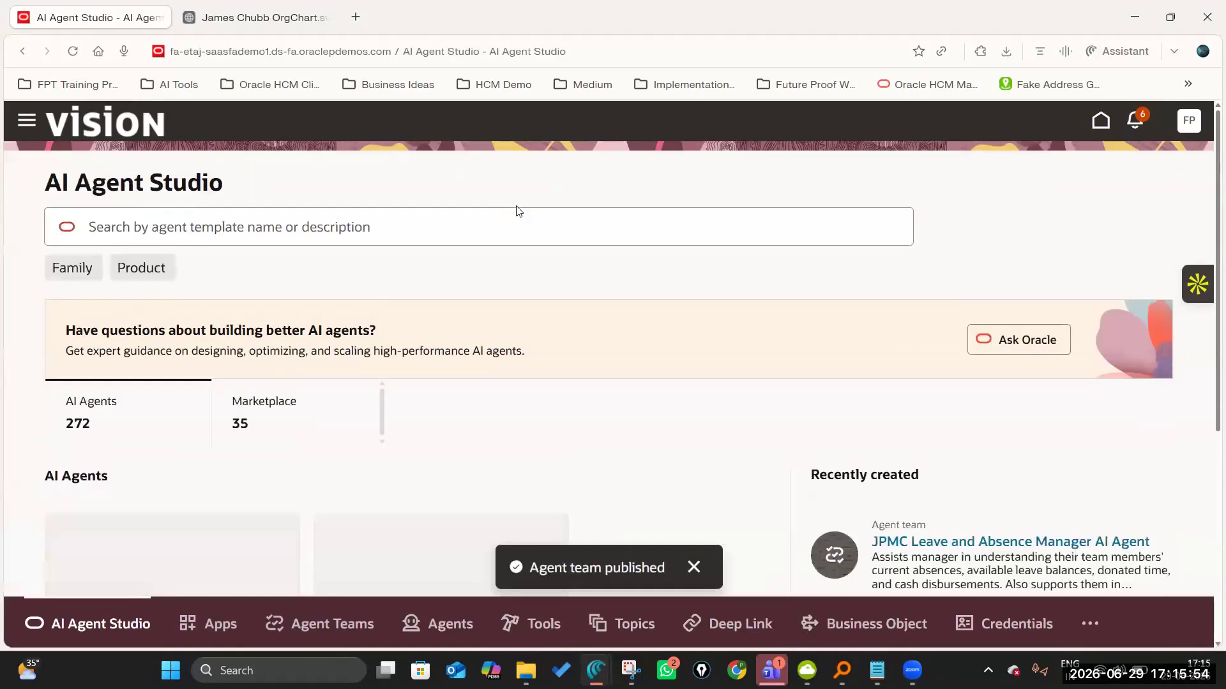
scroll(983, 472, "down", 2)
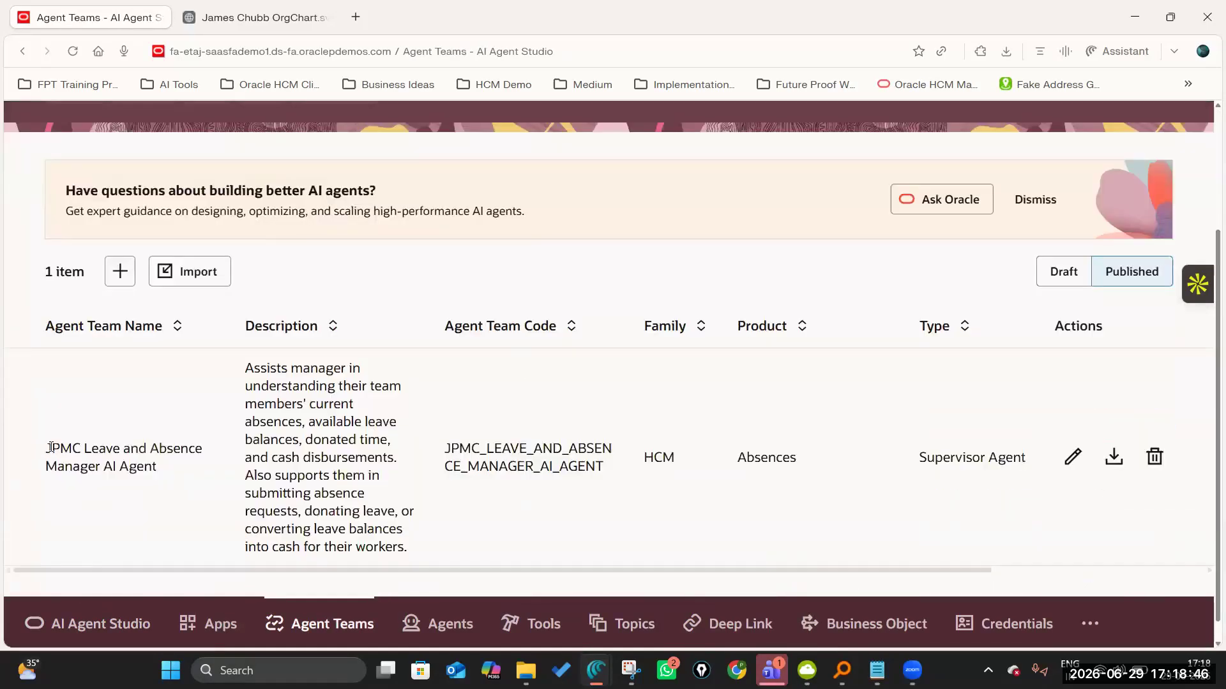
left_click_drag(51, 449, 152, 462)
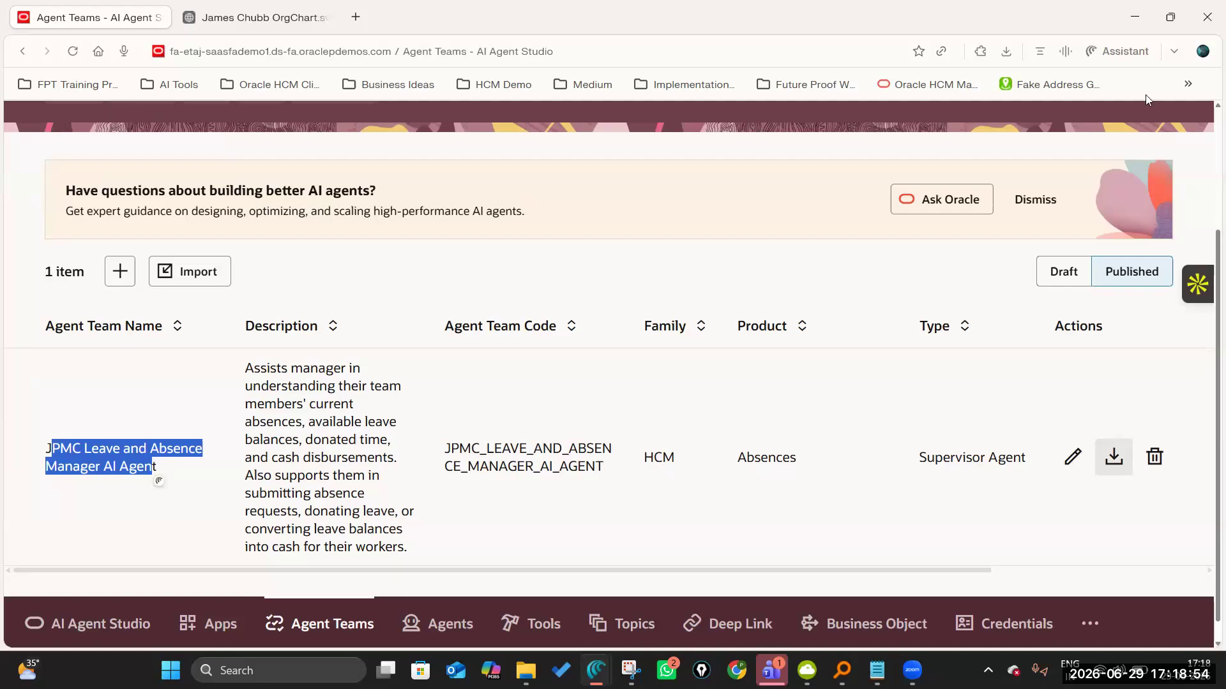
Open the account's sign-out options and look up the manager and direct reports in the org chart.
scroll(1187, 118, "up", 3)
left_click(1188, 120)
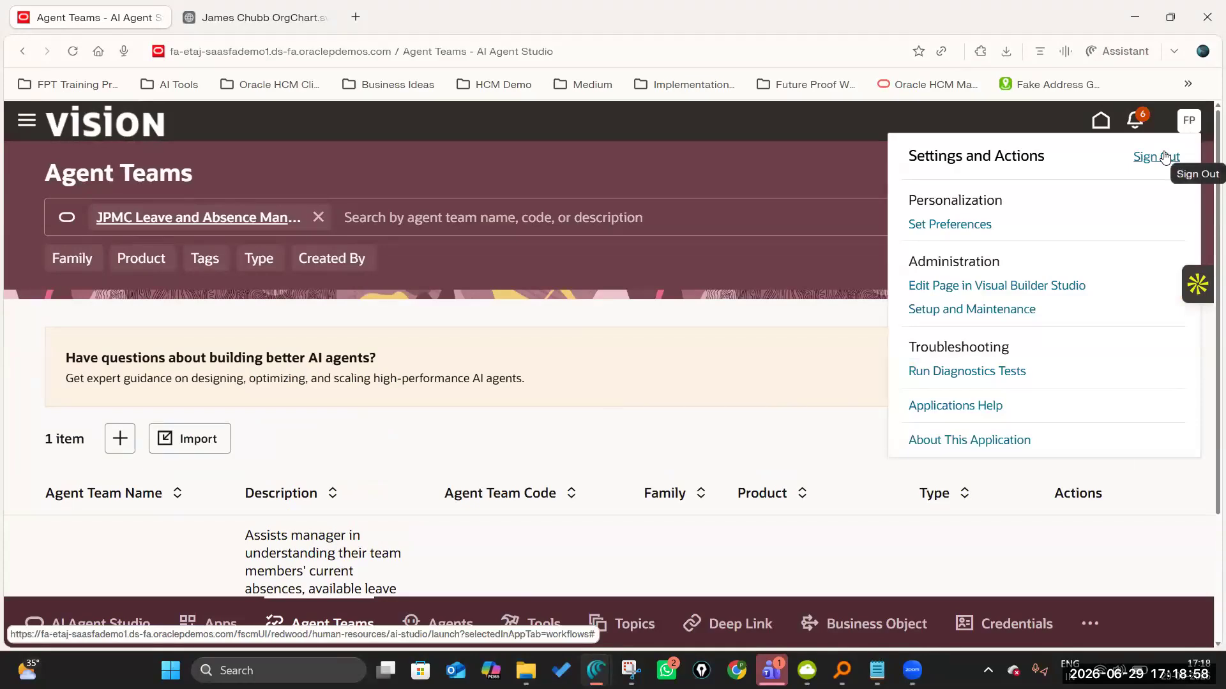
left_click(252, 18)
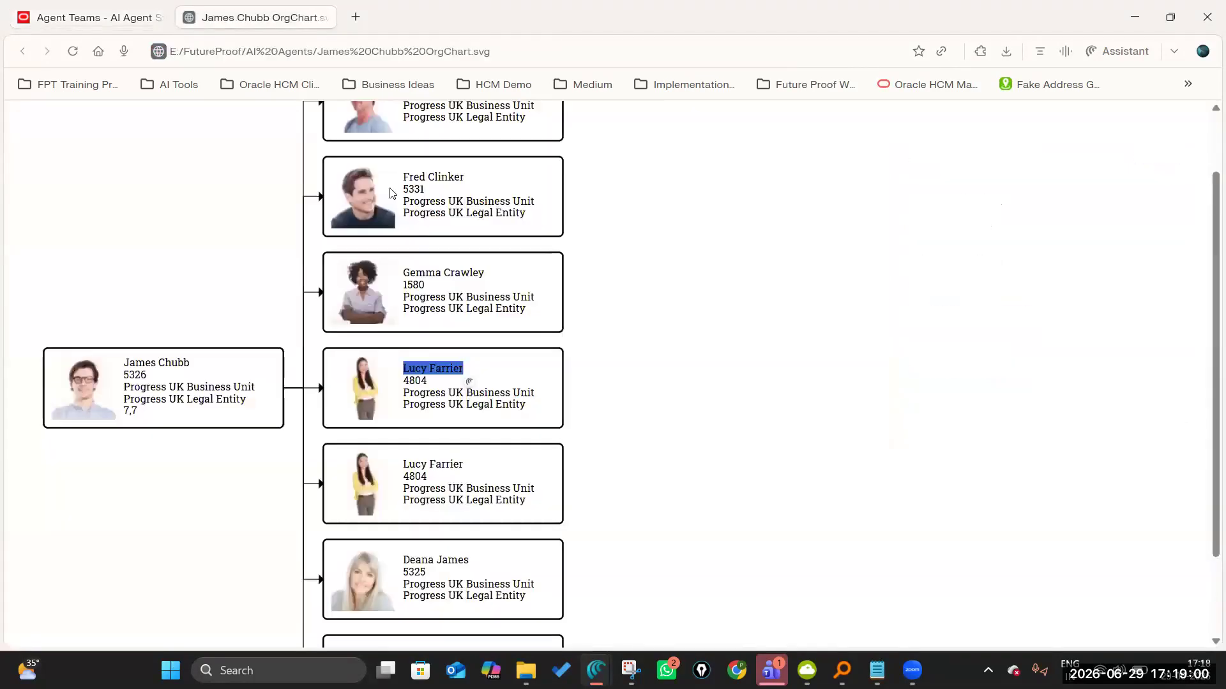
scroll(275, 415, "up", 2)
scroll(275, 415, "down", 4)
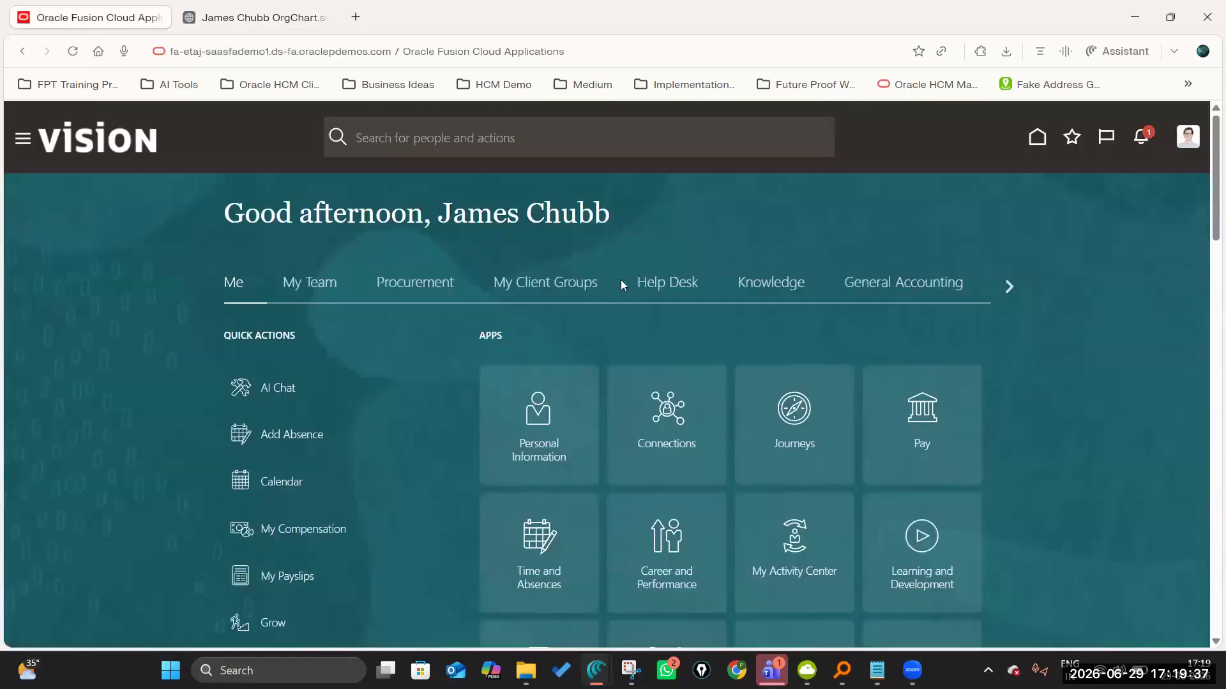
Open the manager's Team Activity Center and clear the Direct reports and Line Manager filters from the worker list.
left_click(323, 288)
scroll(568, 391, "down", 3)
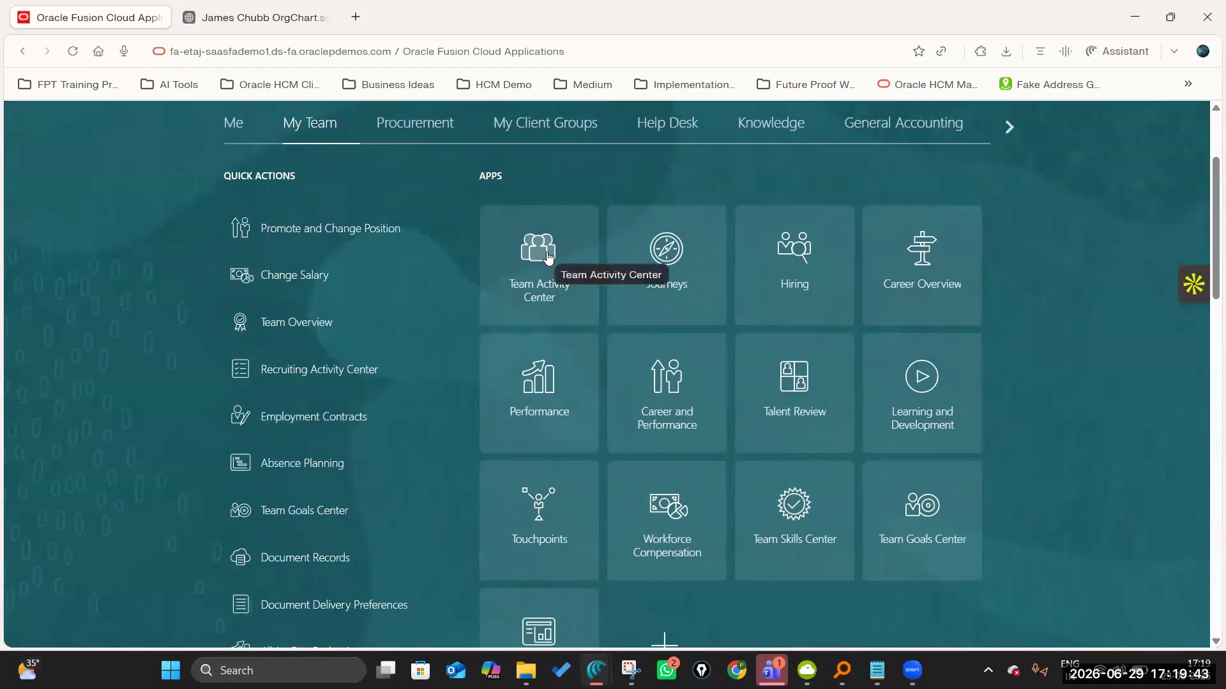
left_click(548, 258)
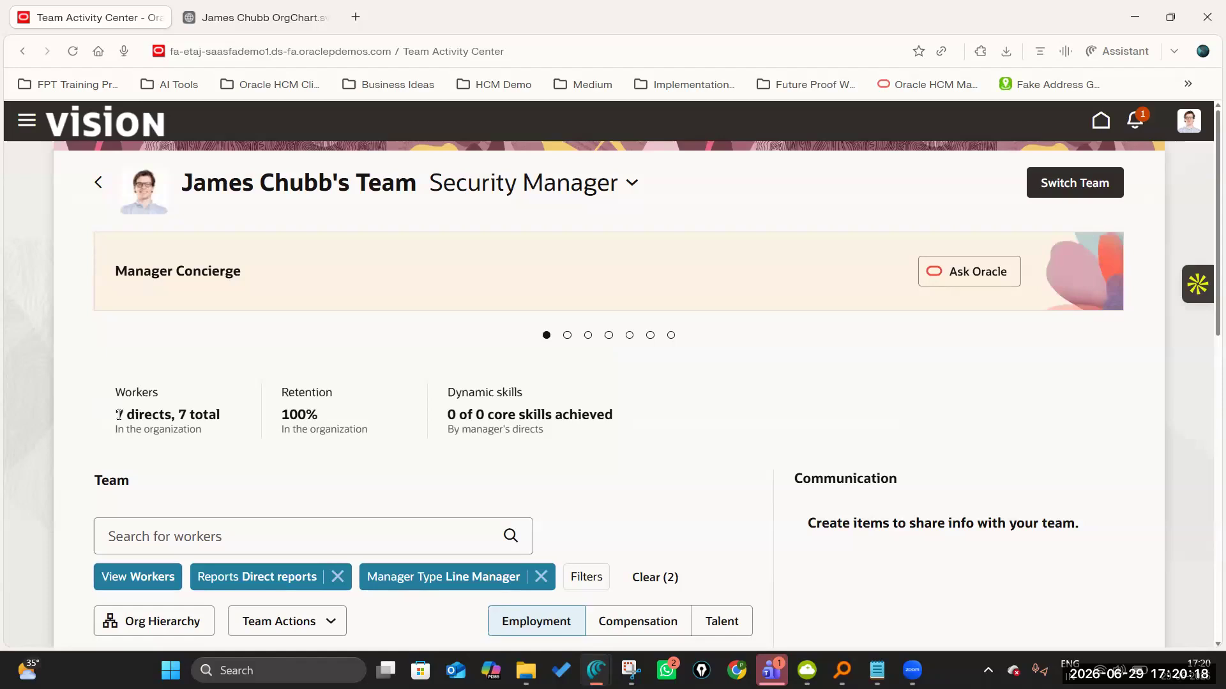
left_click(639, 572)
Compare the workers listed in the Team Activity Center with the direct reports in the manager's org chart.
scroll(619, 509, "down", 7)
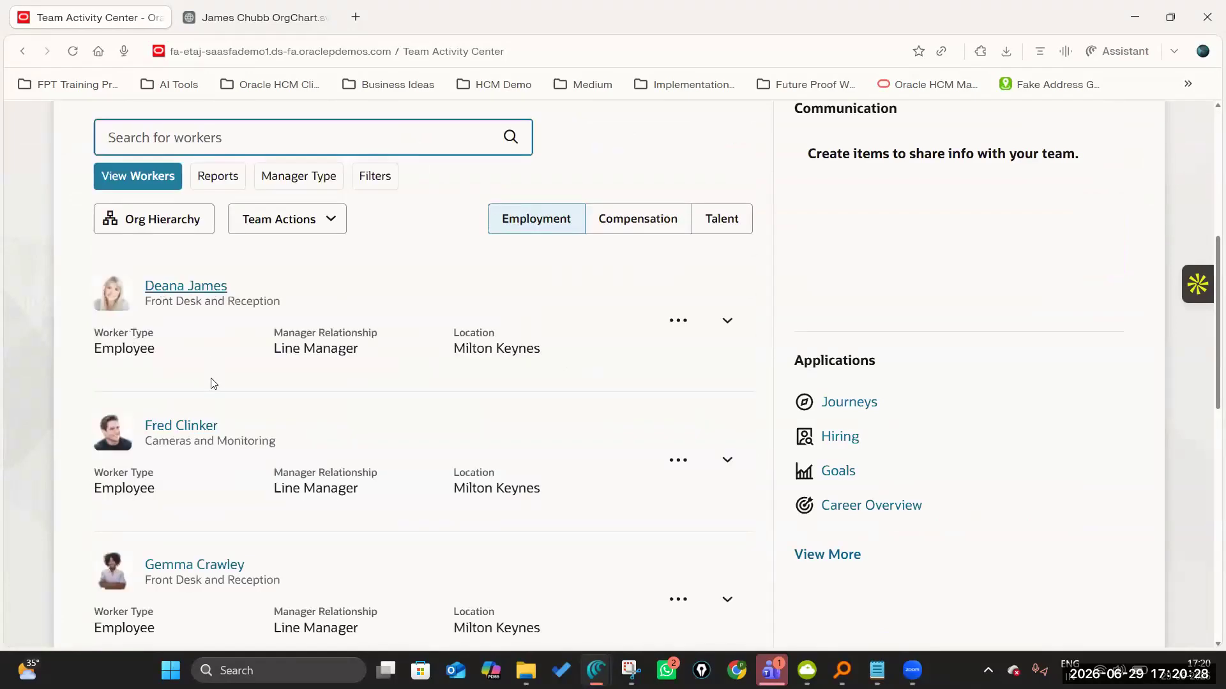
scroll(287, 510, "down", 4)
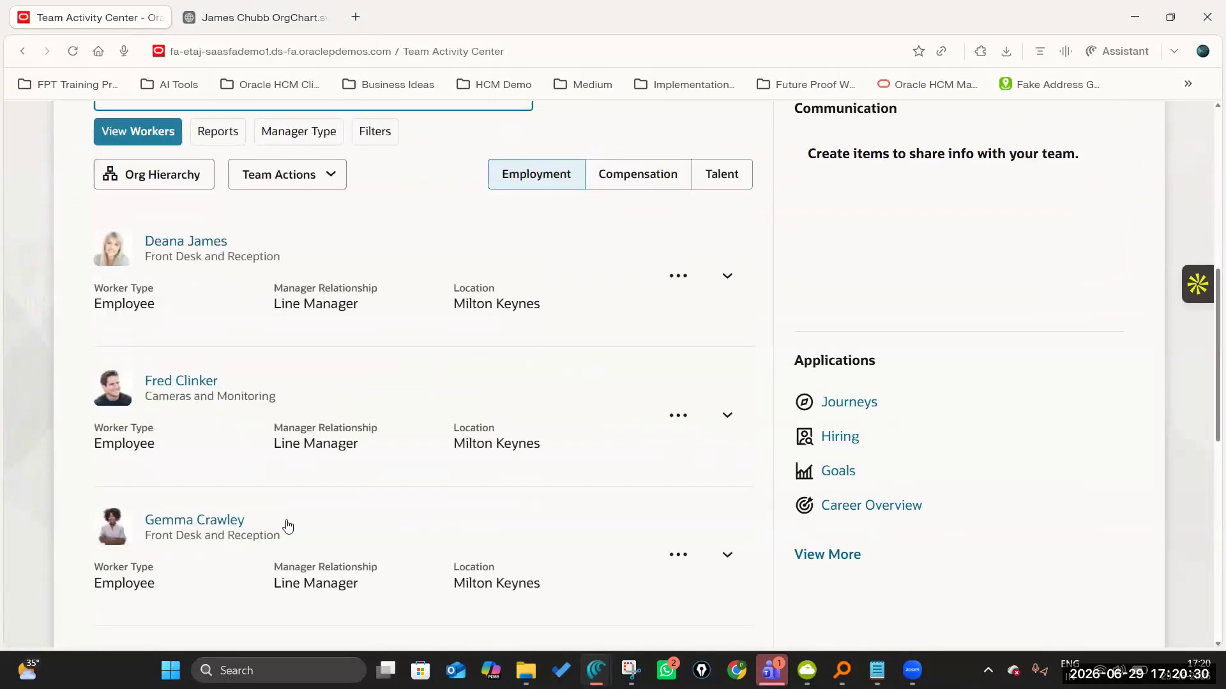
scroll(276, 472, "down", 6)
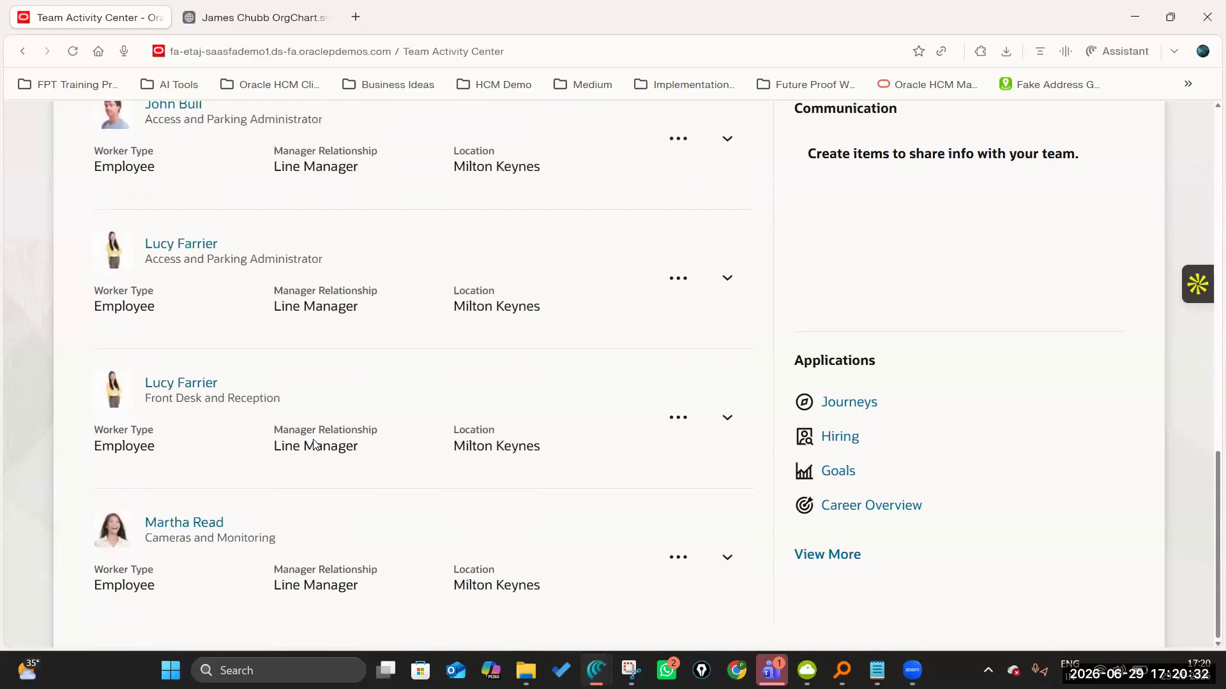
scroll(323, 450, "up", 10)
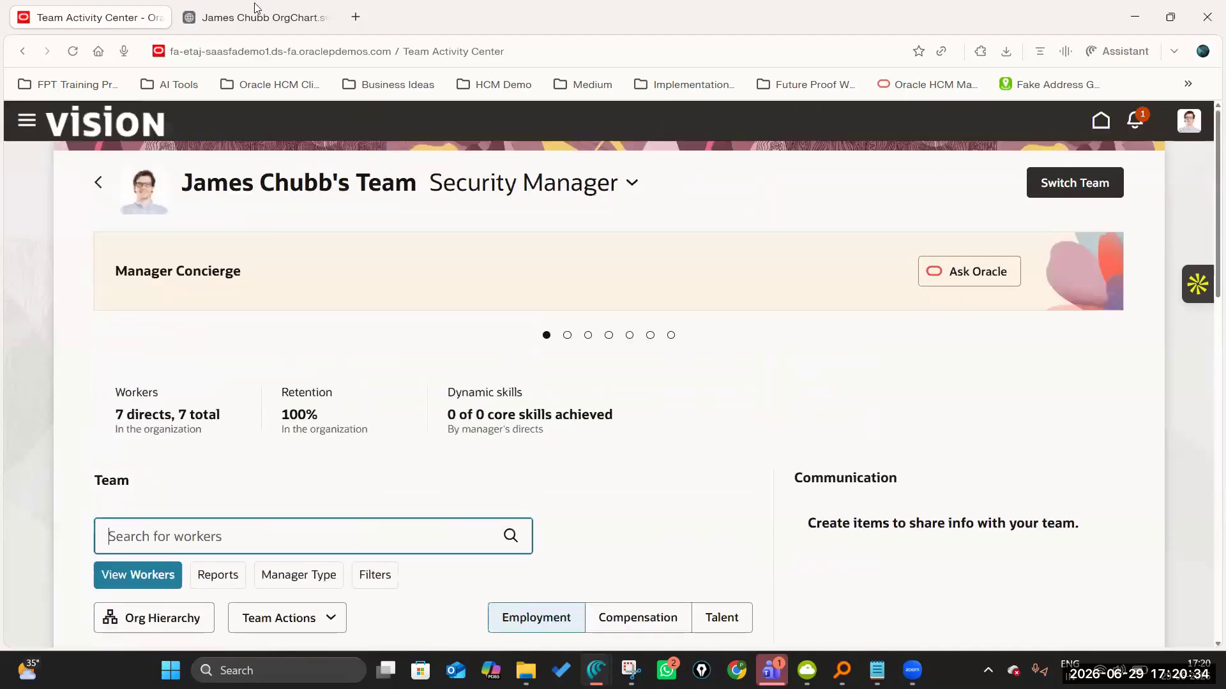
left_click(253, 21)
scroll(195, 342, "up", 3)
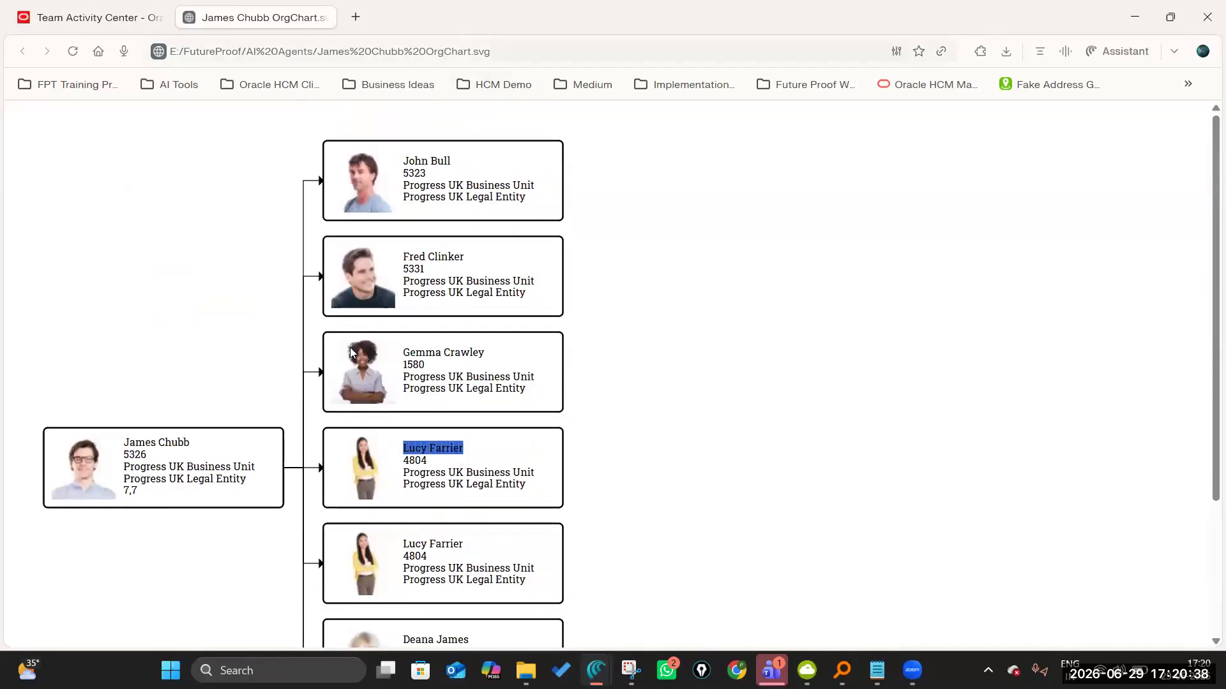
scroll(382, 395, "down", 3)
left_click(88, 19)
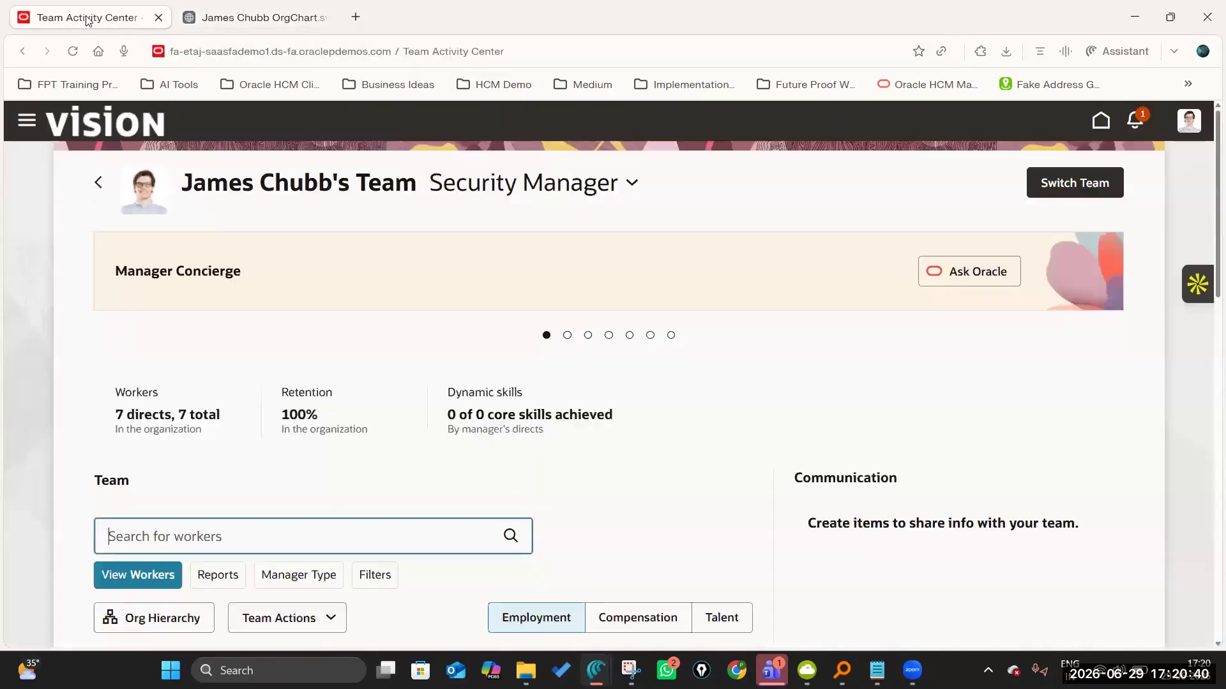
scroll(315, 375, "down", 5)
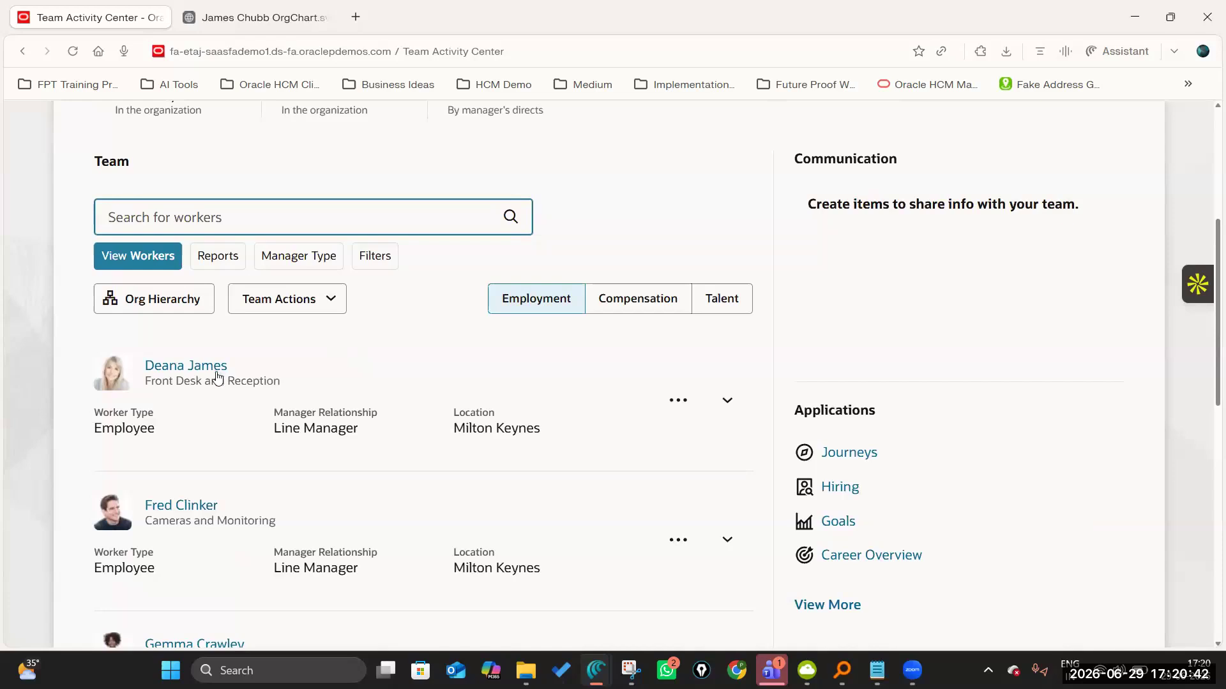
scroll(218, 375, "down", 1)
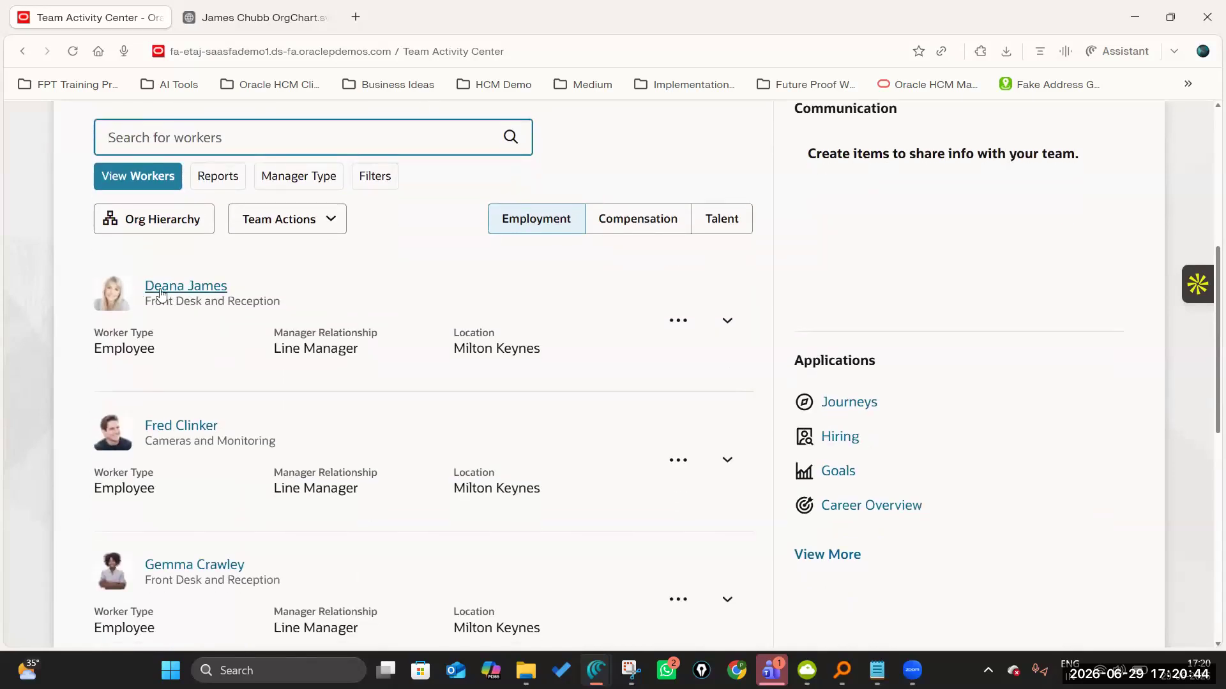
scroll(384, 425, "up", 5)
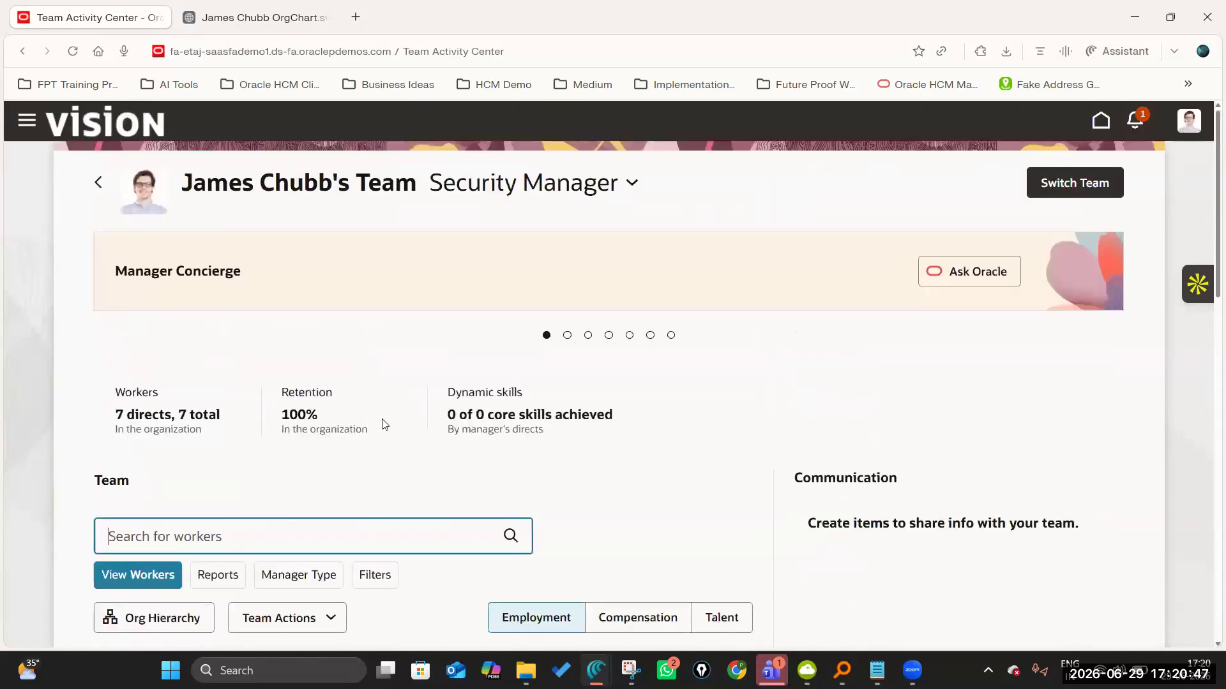
Leave the Team Activity Center for AI Chat, search the agents for JPMC Leave and Absence Manager, and open the agent's chat.
left_click(97, 183)
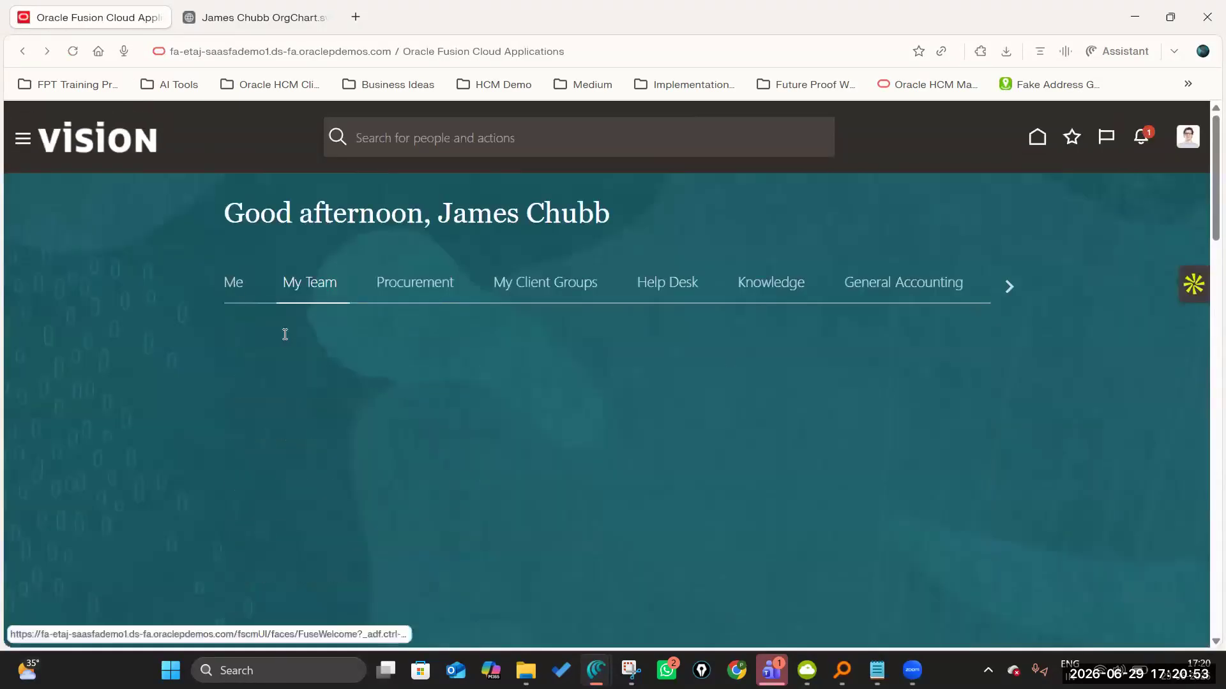
left_click(281, 388)
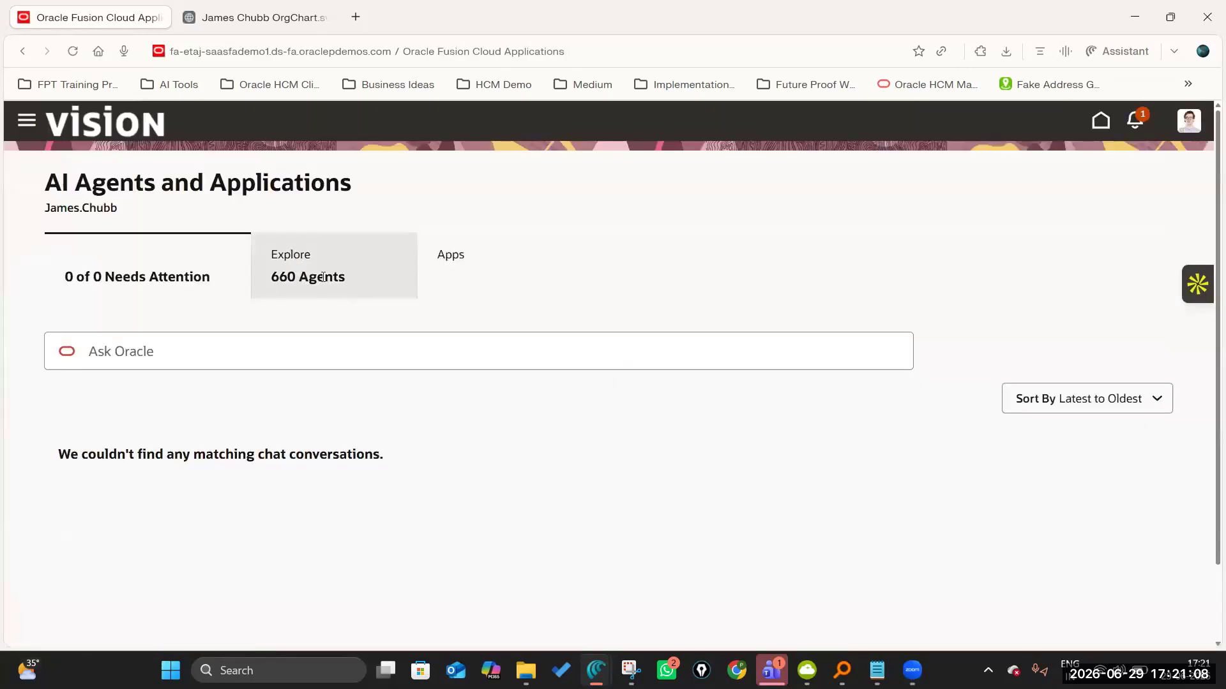
left_click(323, 277)
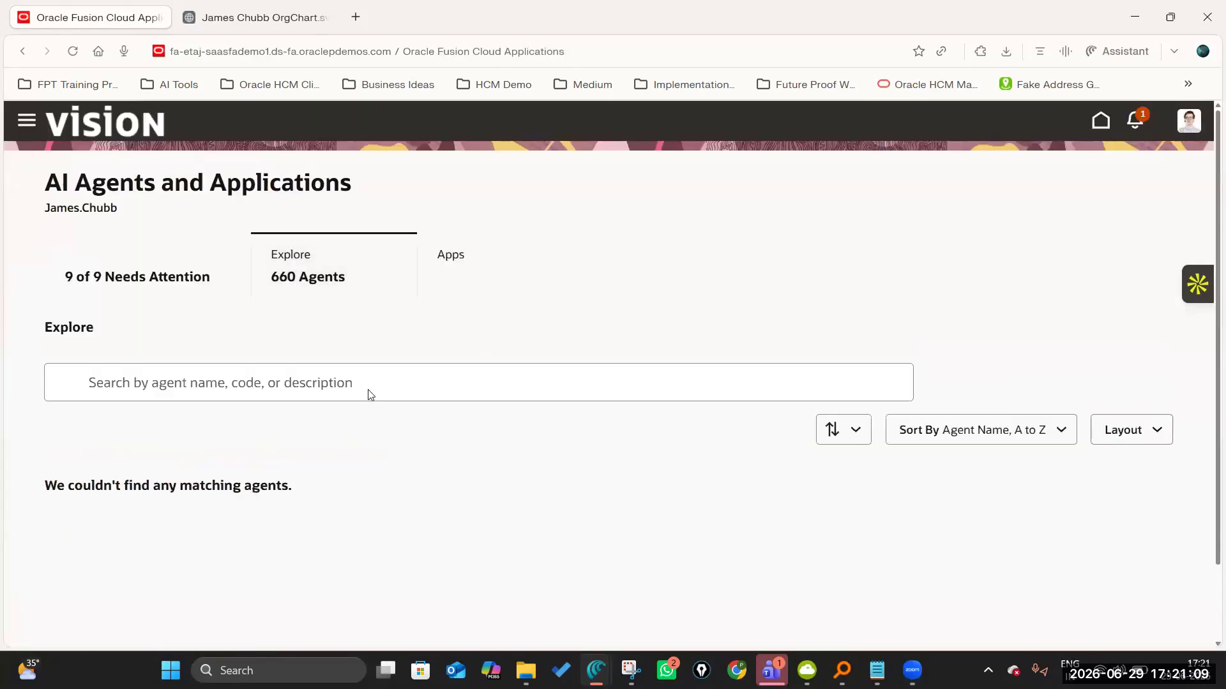
left_click(337, 350)
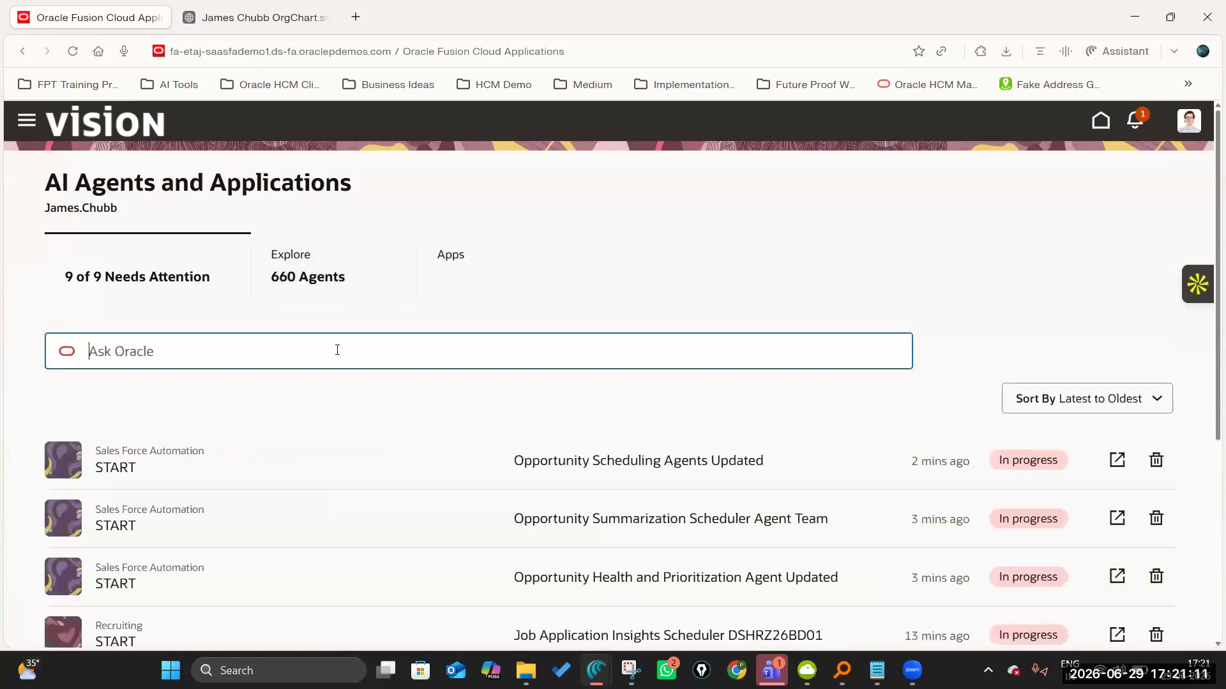
type("JPMC")
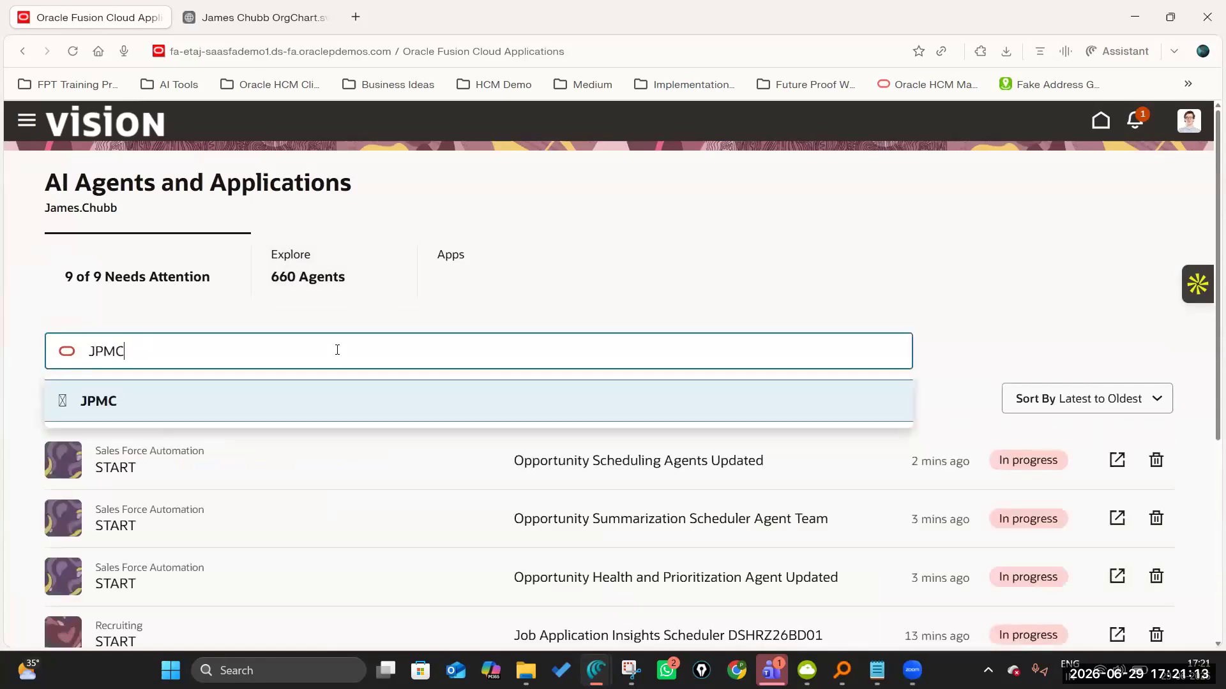
type(" Leave and Absence Man…")
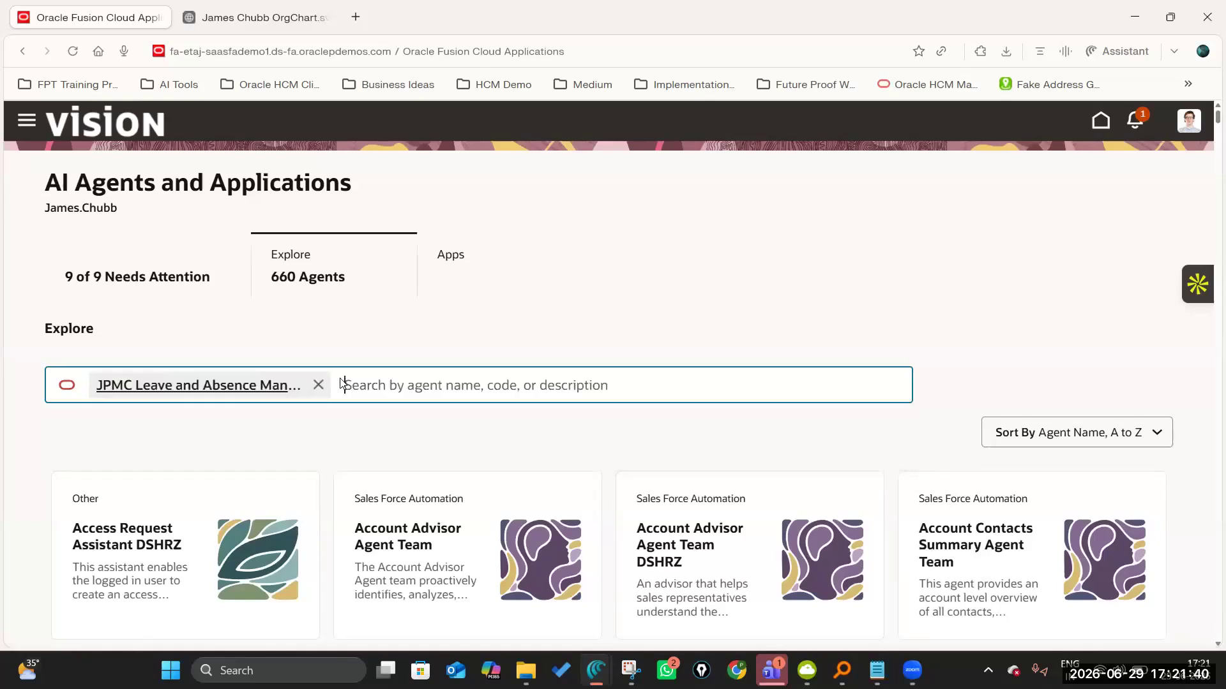
scroll(498, 440, "down", 2)
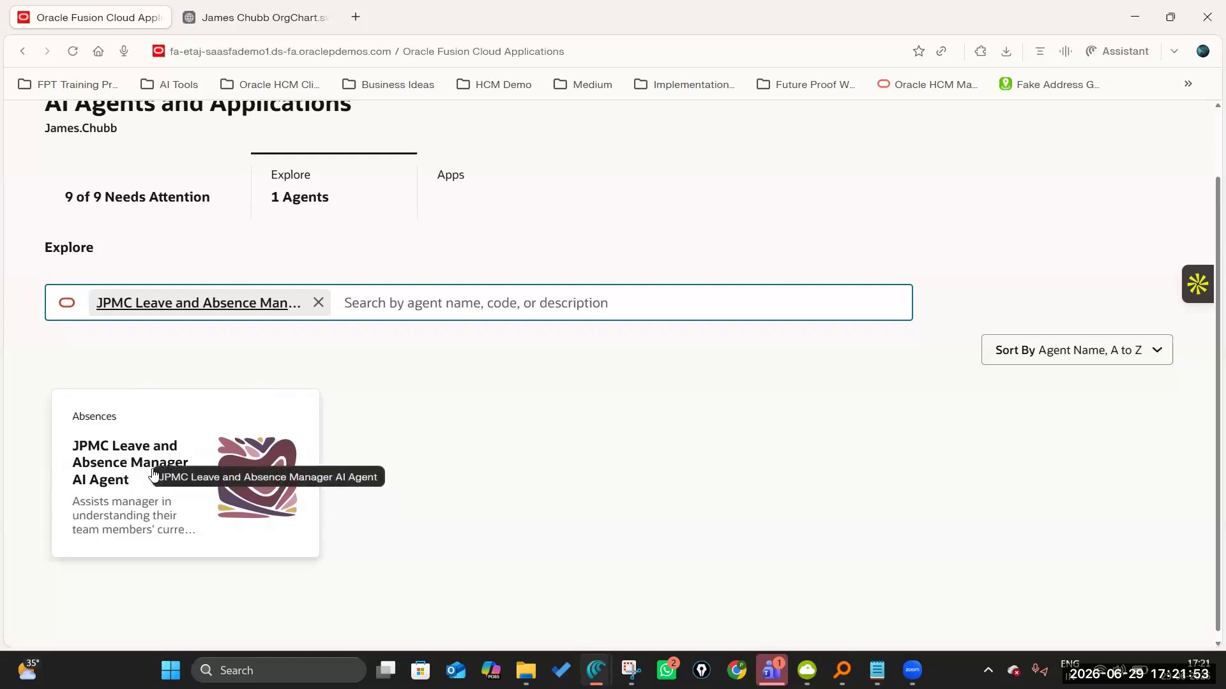
left_click(149, 461)
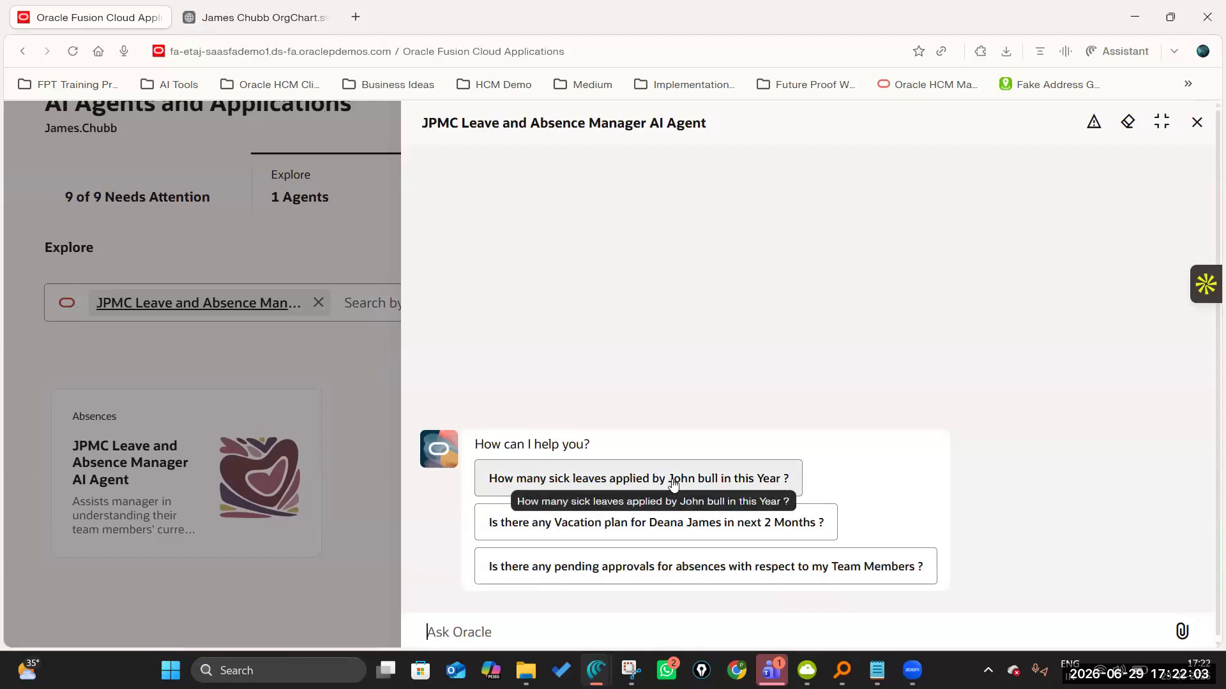
Ask the agent how many sick leaves a direct report applied for this year, taking the employee's name from the org chart.
left_click(518, 631)
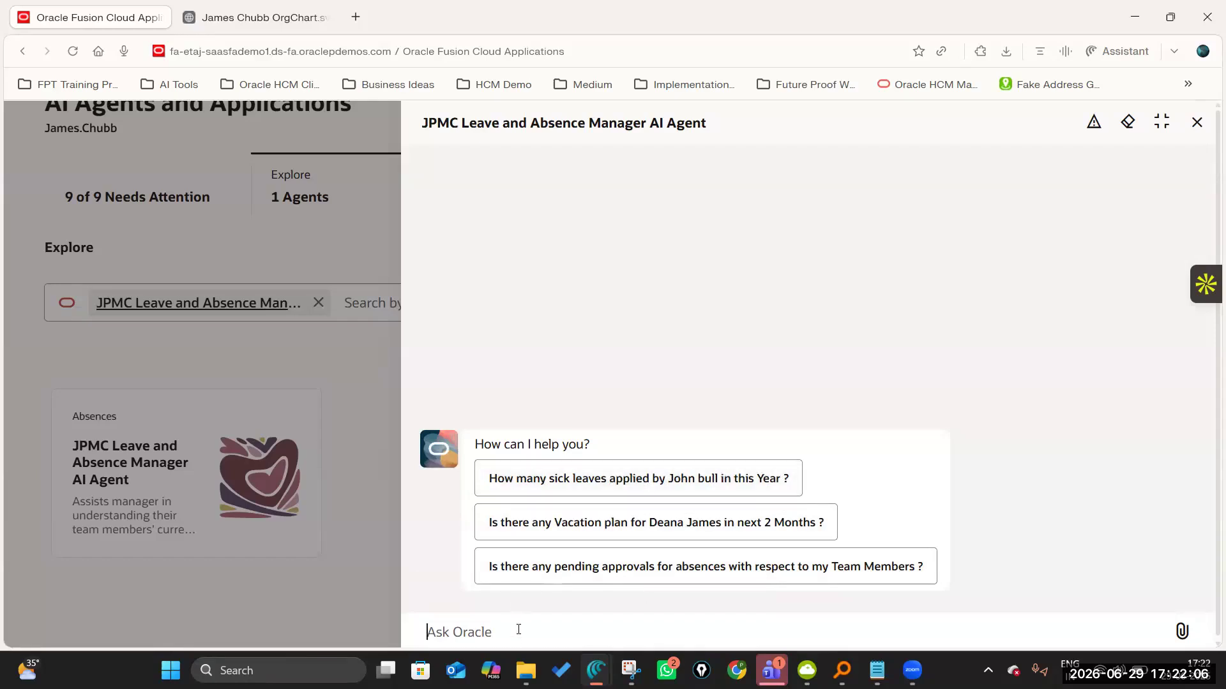
type("How many ")
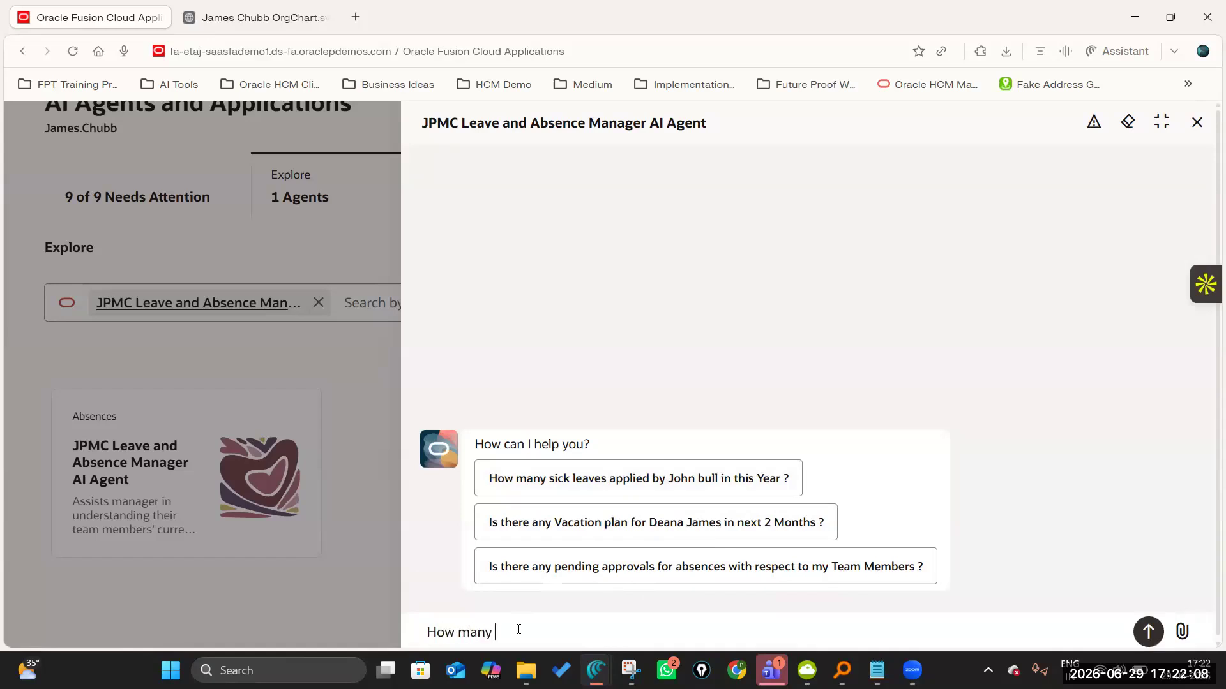
type("sick Leaves applied by")
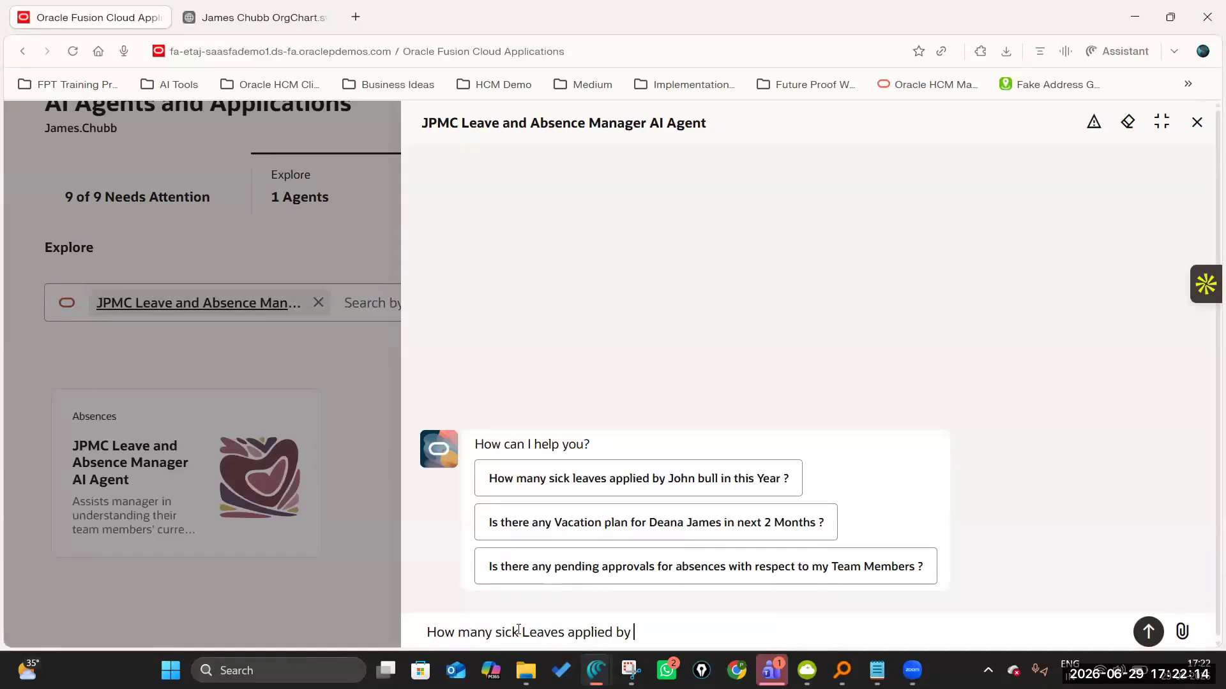
left_click(247, 19)
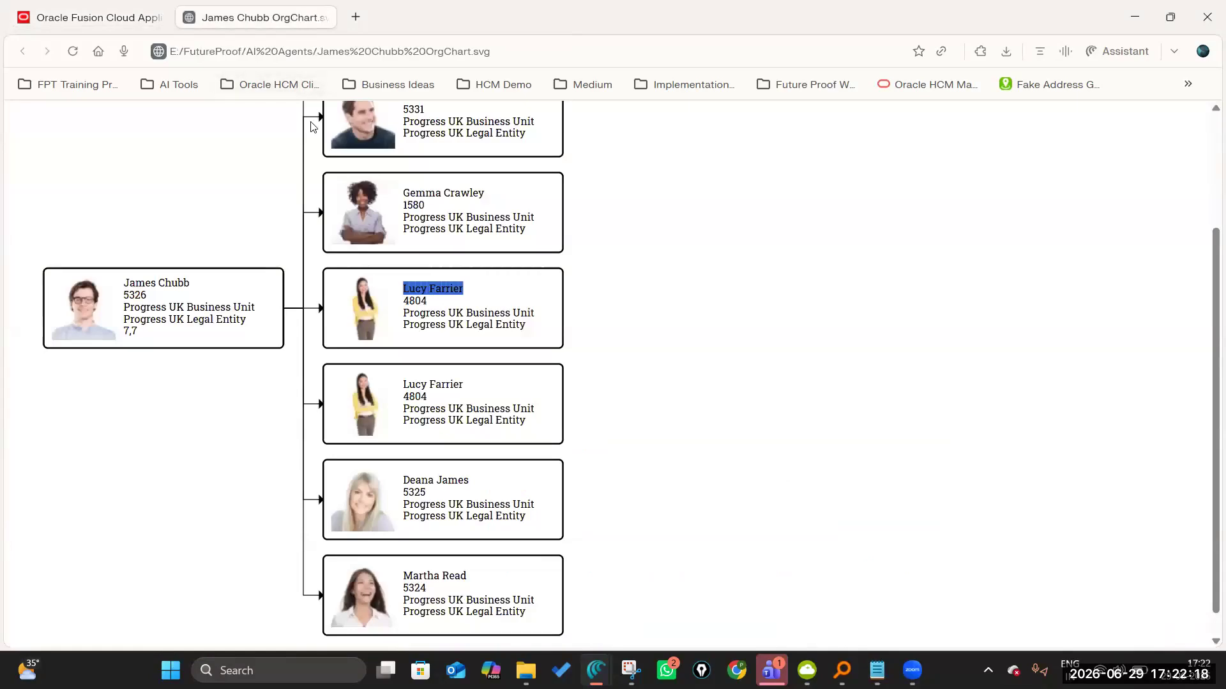
scroll(313, 116, "up", 3)
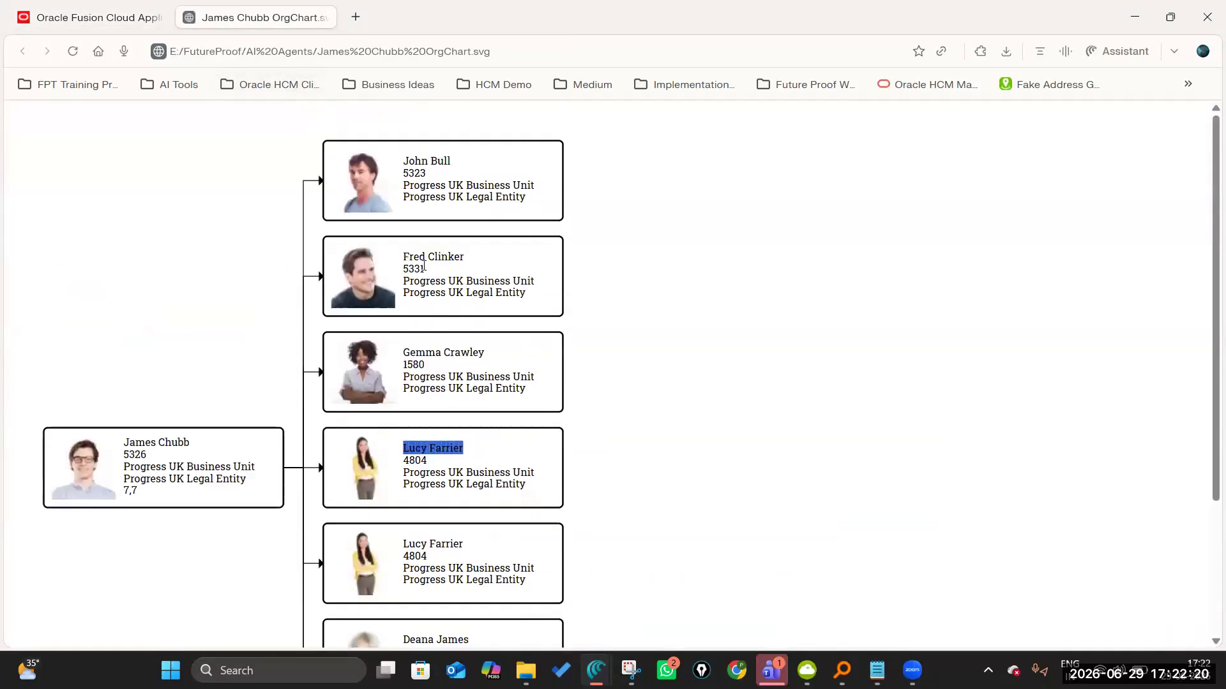
scroll(420, 472, "down", 3)
key("ctrl+Tab")
type("in this ")
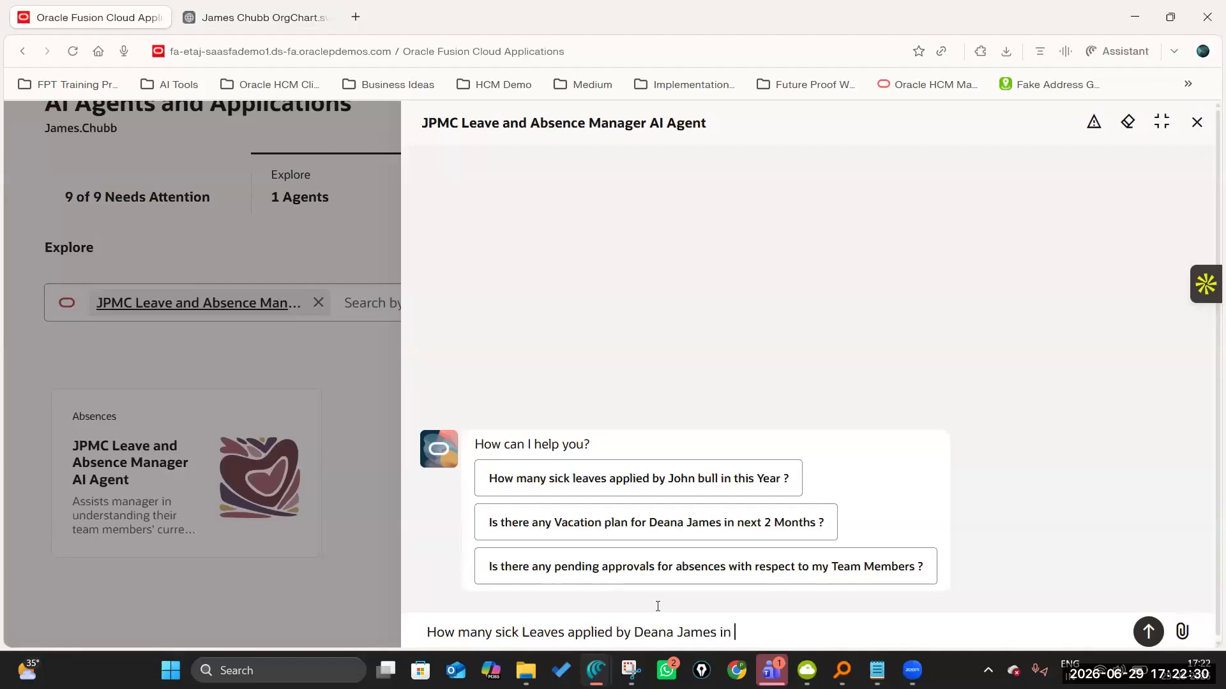
type("Year ?")
key("Return")
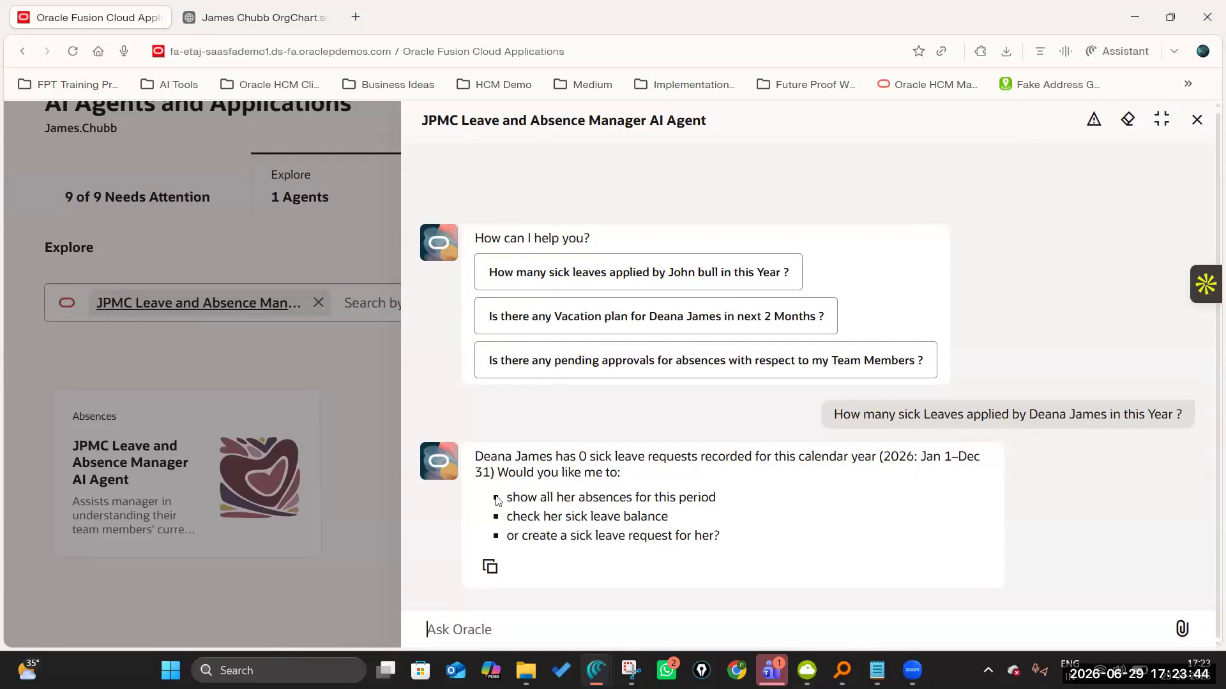
Review the agent's follow-up options and ask the suggested question about another team member's sick leaves this year.
left_click_drag(505, 496, 758, 540)
left_click(543, 497)
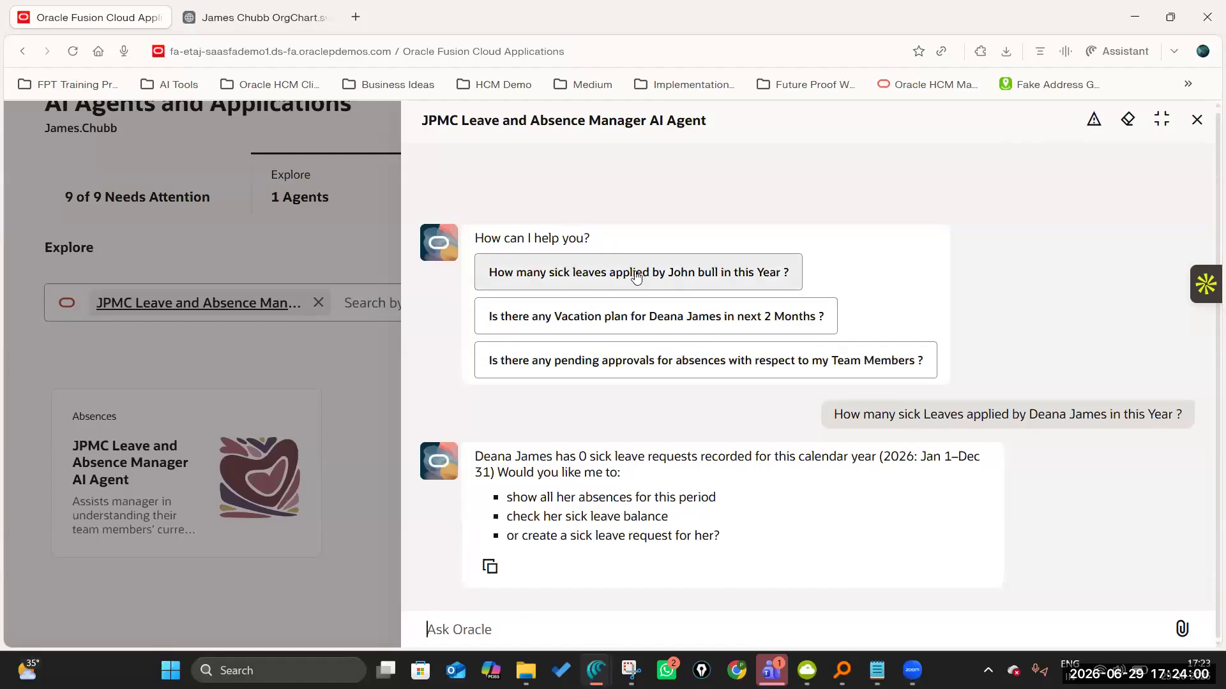
left_click(694, 273)
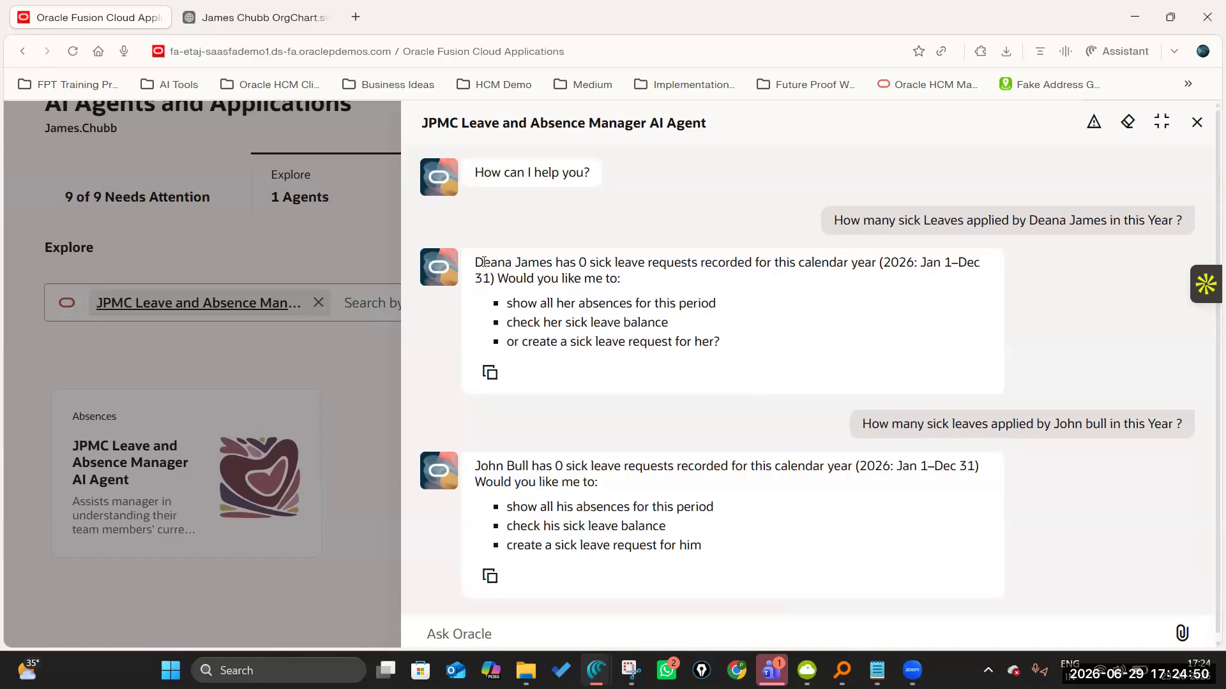
left_click_drag(475, 261, 548, 262)
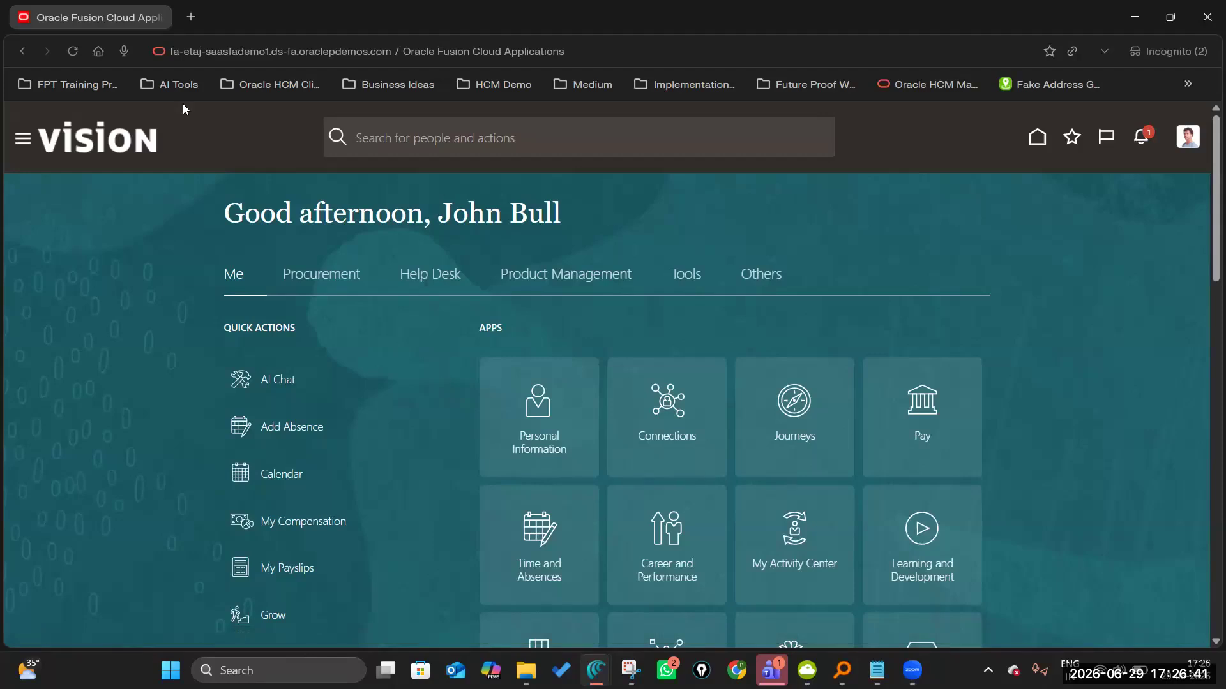
Switch to the manager's org chart and look up the signed-in employee among the direct reports.
key("alt+Tab")
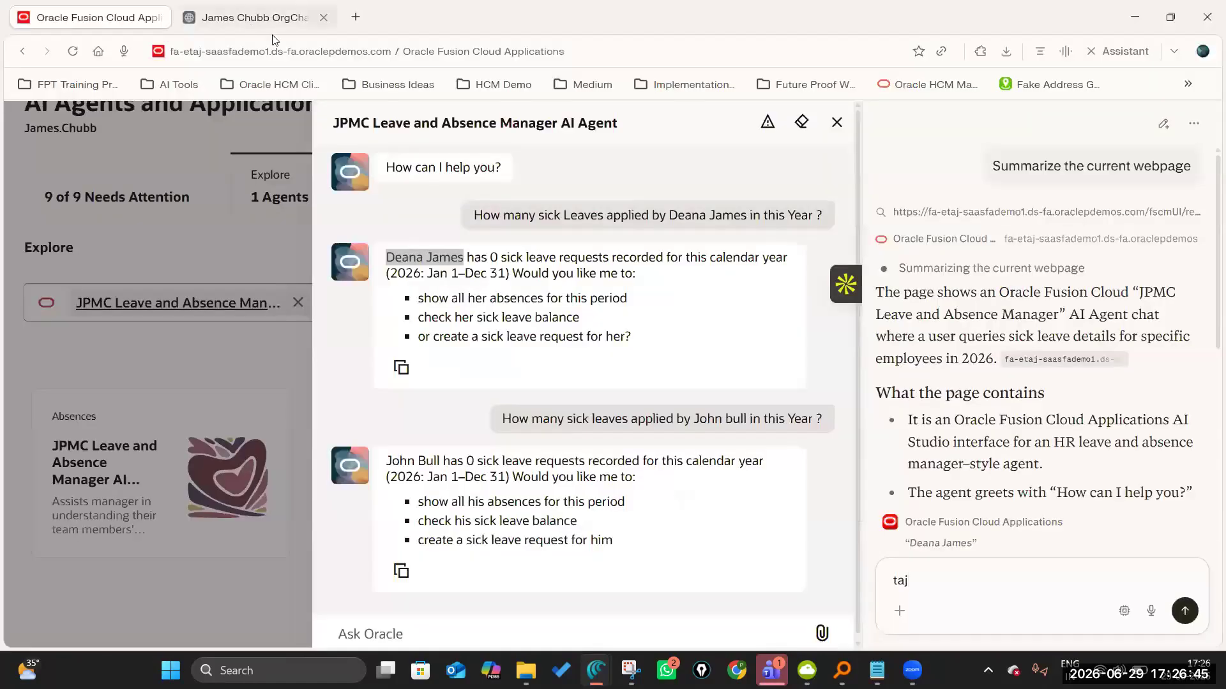
left_click(255, 17)
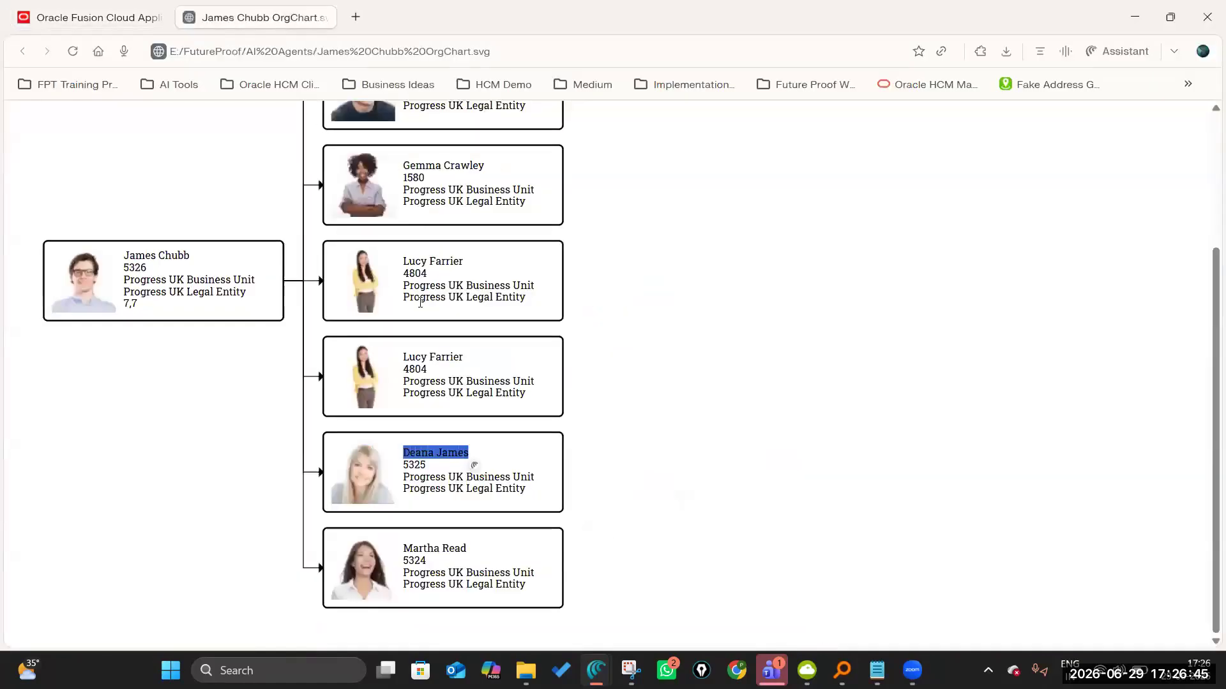
scroll(420, 308, "up", 1)
scroll(255, 455, "up", 2)
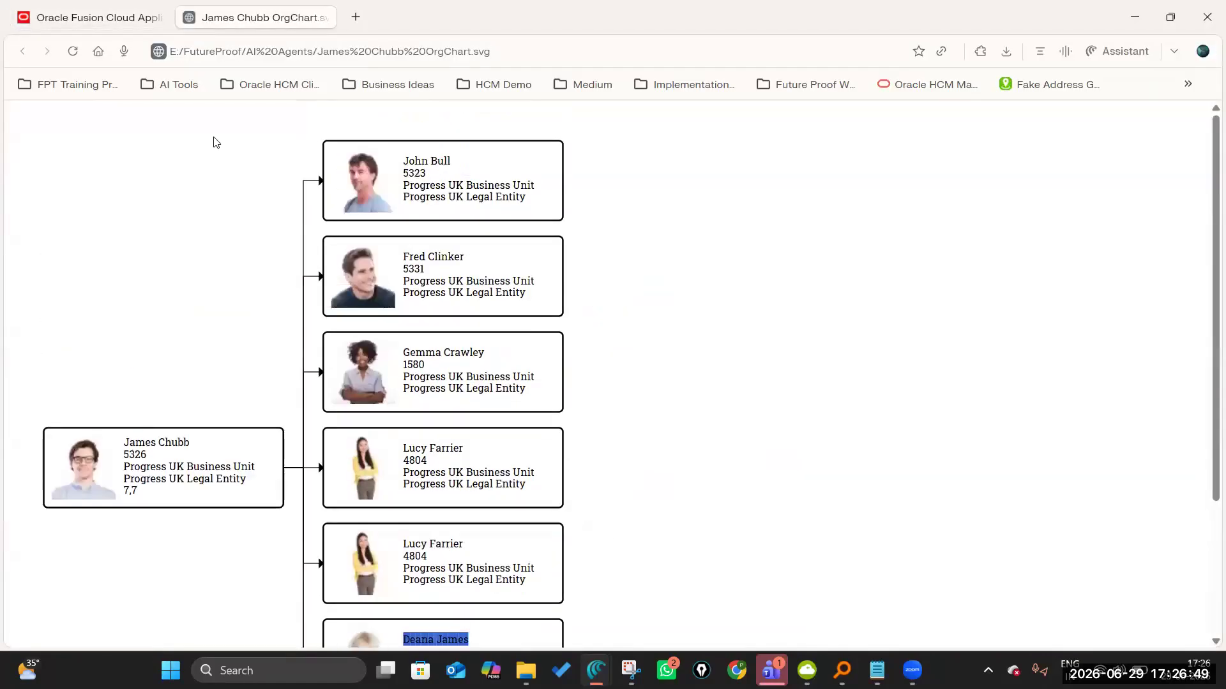
In the first employee's session, submit a Sick Progress UK absence from 6/30/26 to 7/1/26.
key("alt+Tab")
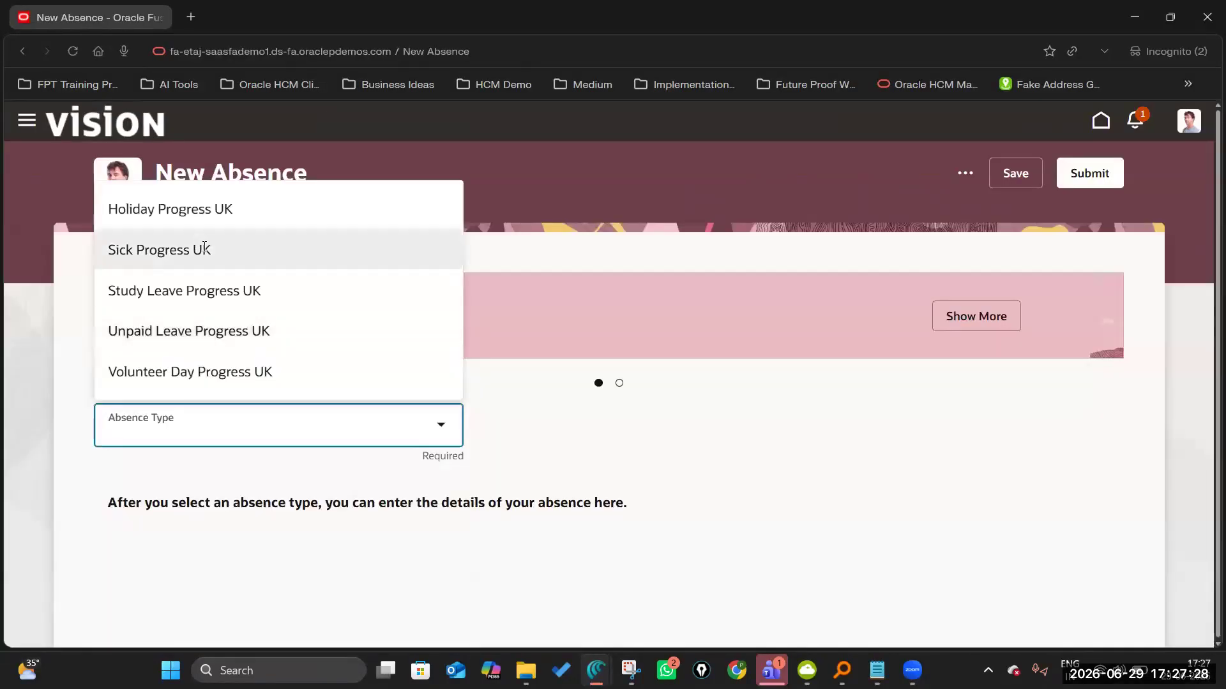
left_click(192, 248)
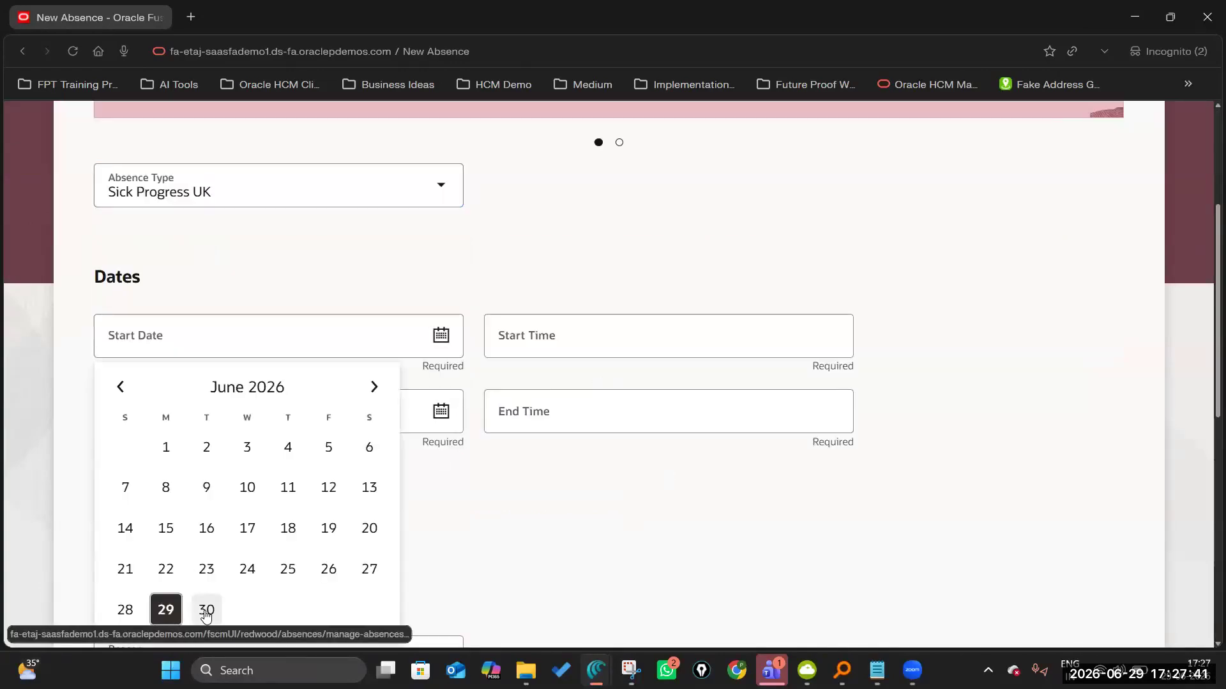
left_click(206, 612)
left_click(440, 412)
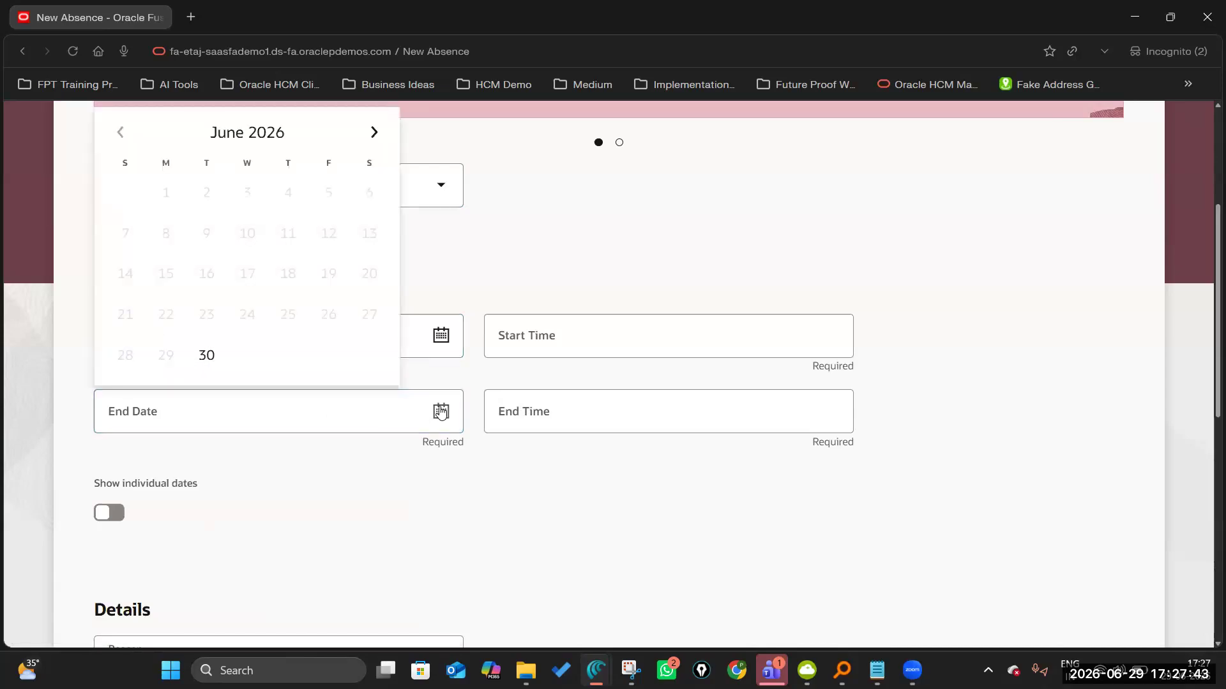
left_click(374, 132)
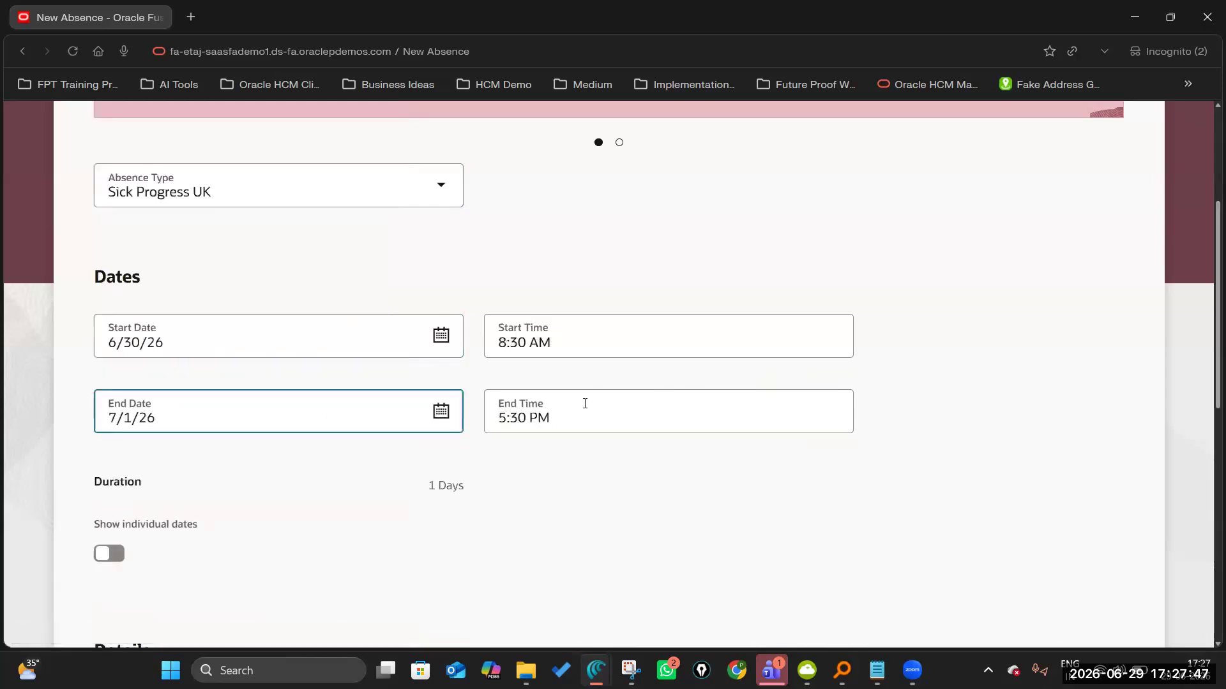
scroll(583, 405, "down", 5)
left_click(454, 385)
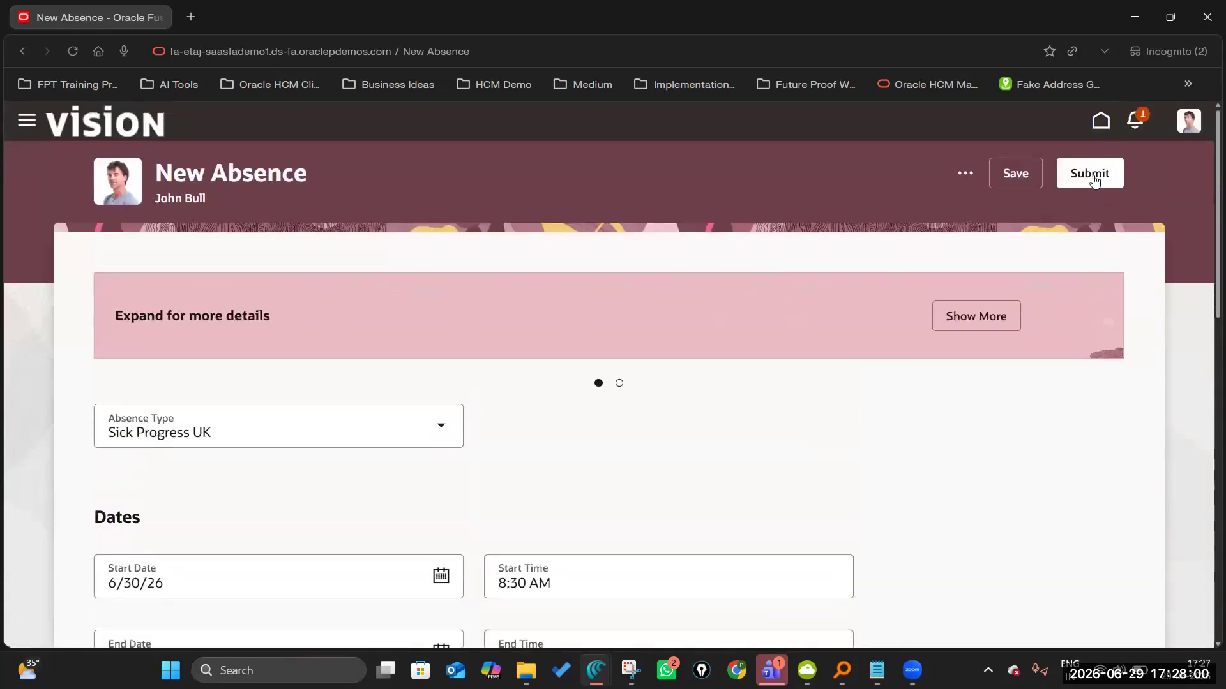
left_click(1096, 179)
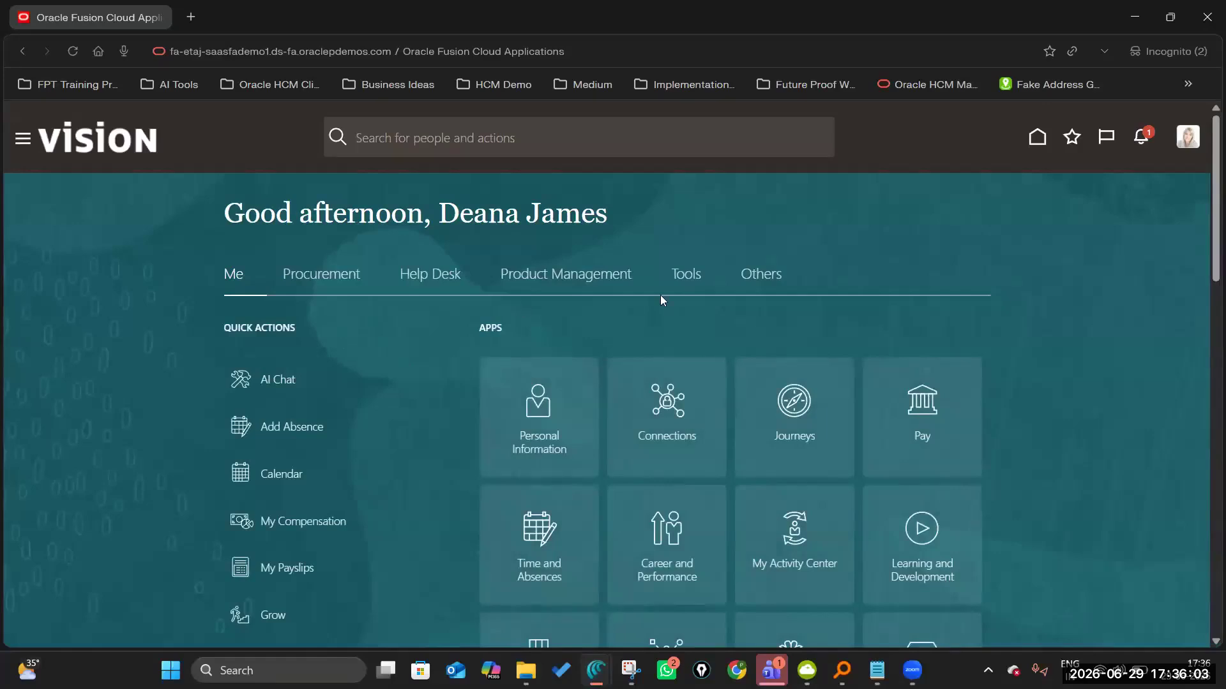
Start a new absence without a journey for the second employee and open Existing Absences to review the request.
left_click(286, 426)
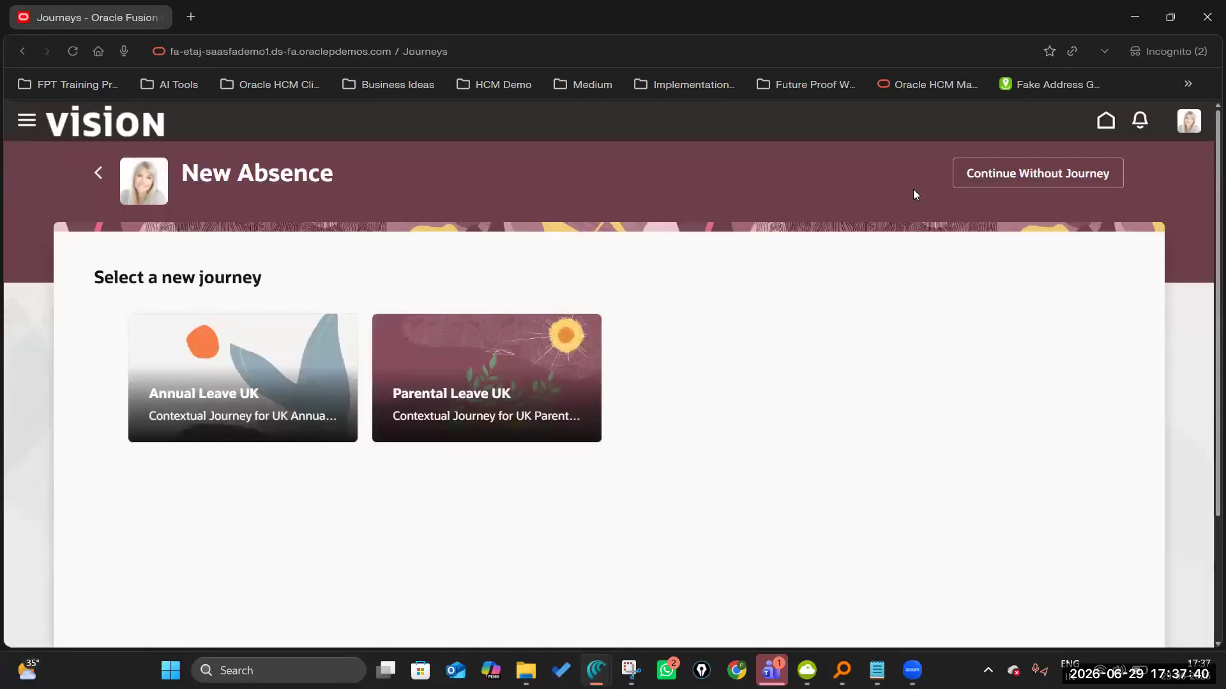
left_click(1065, 180)
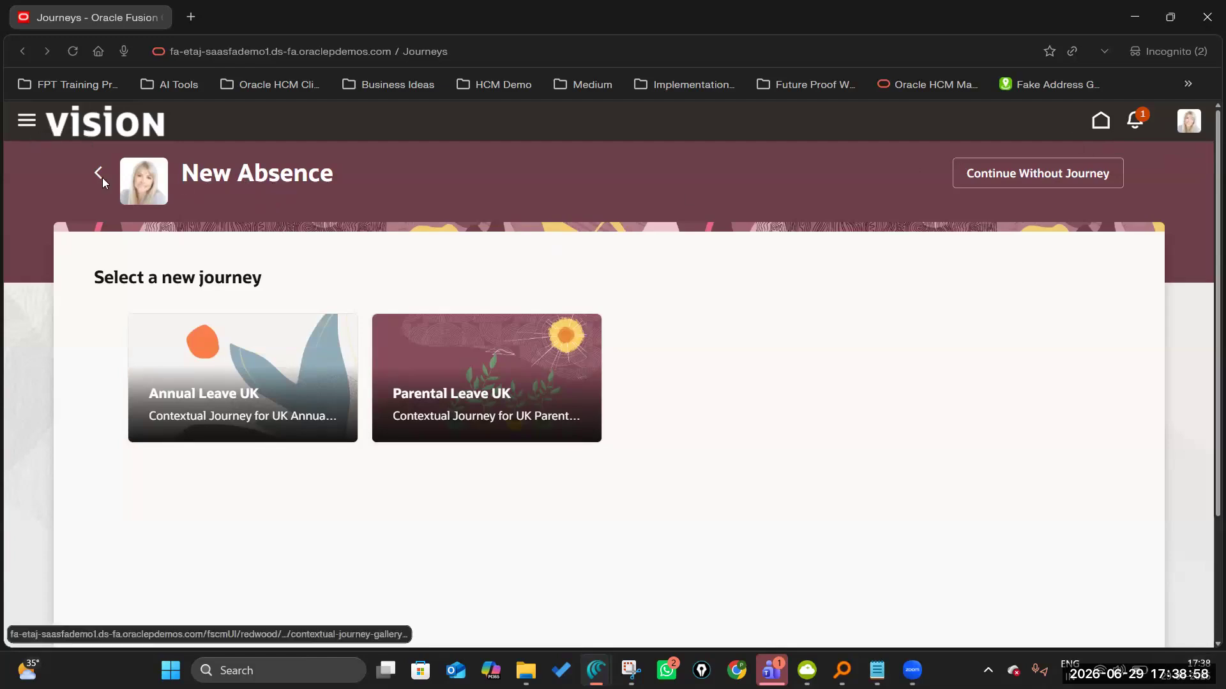
left_click(26, 120)
left_click(71, 205)
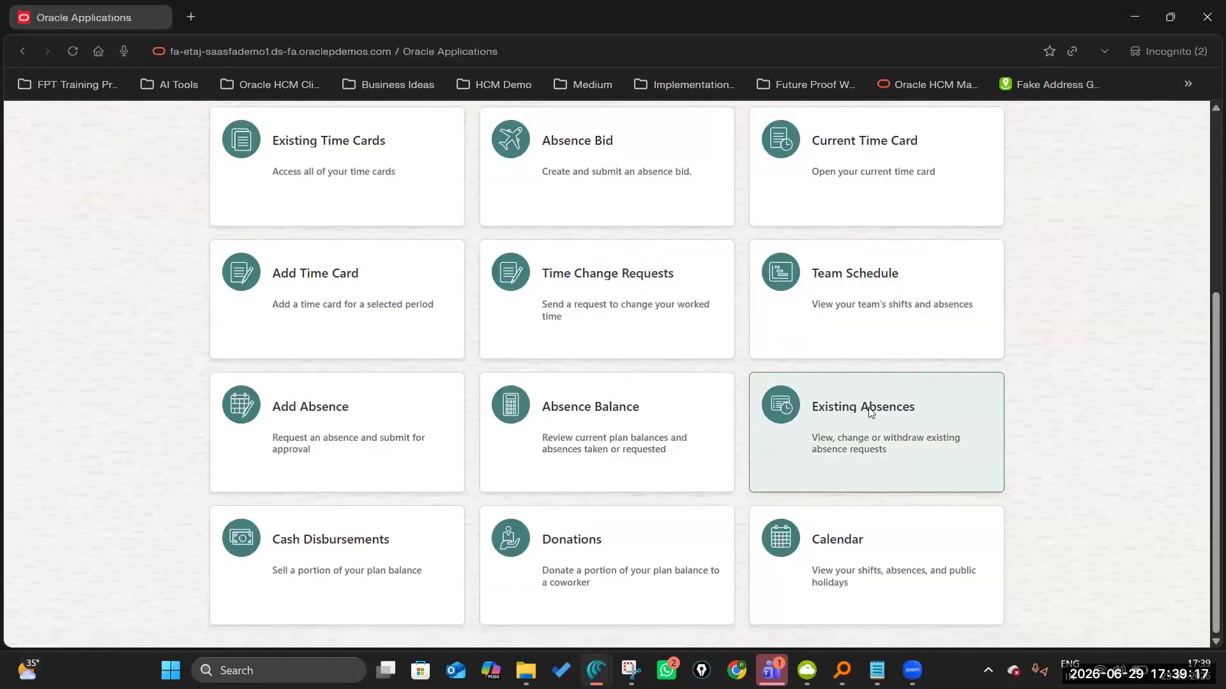
left_click(870, 412)
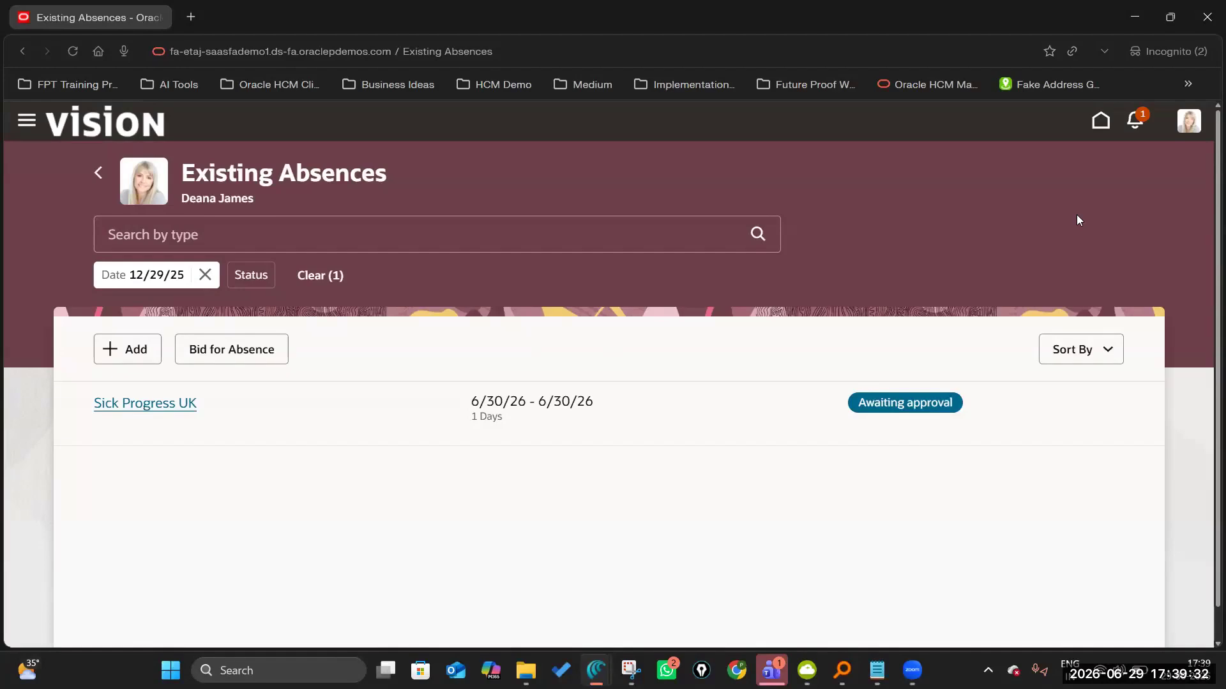
Return to the manager's session, close the agent chat and check the notifications for the employees' absence approval requests.
key("alt+Tab")
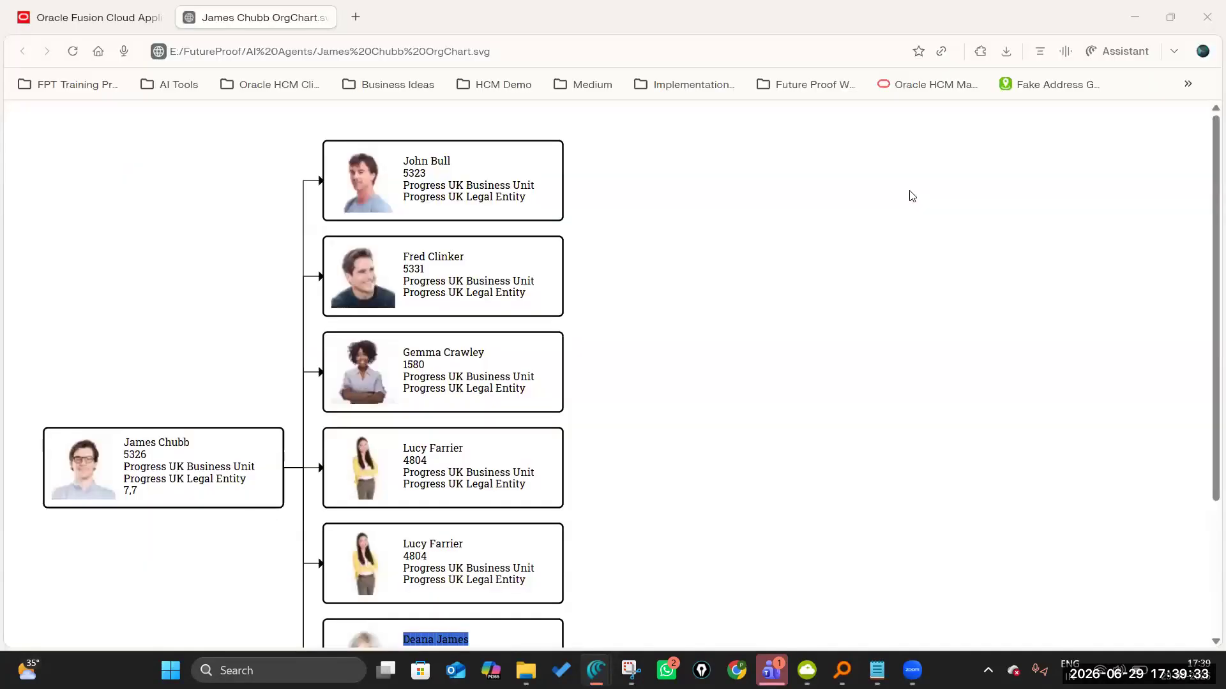
left_click(83, 24)
type("taj")
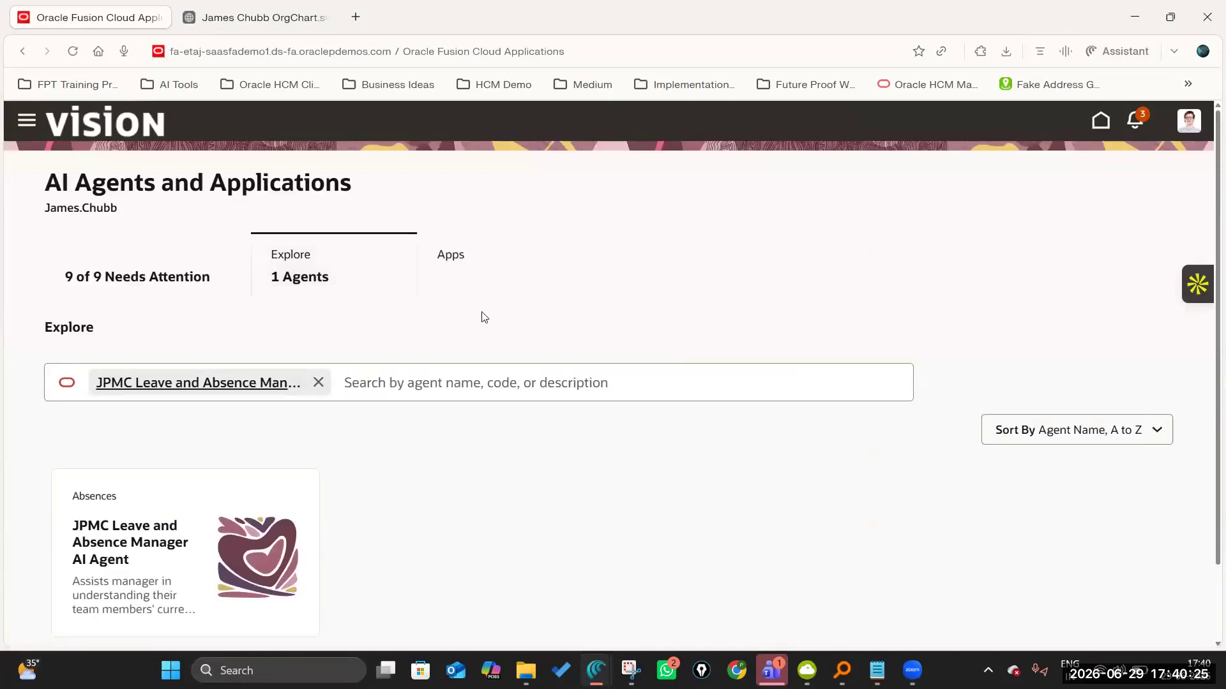
scroll(483, 317, "down", 1)
scroll(483, 318, "up", 1)
left_click(1134, 120)
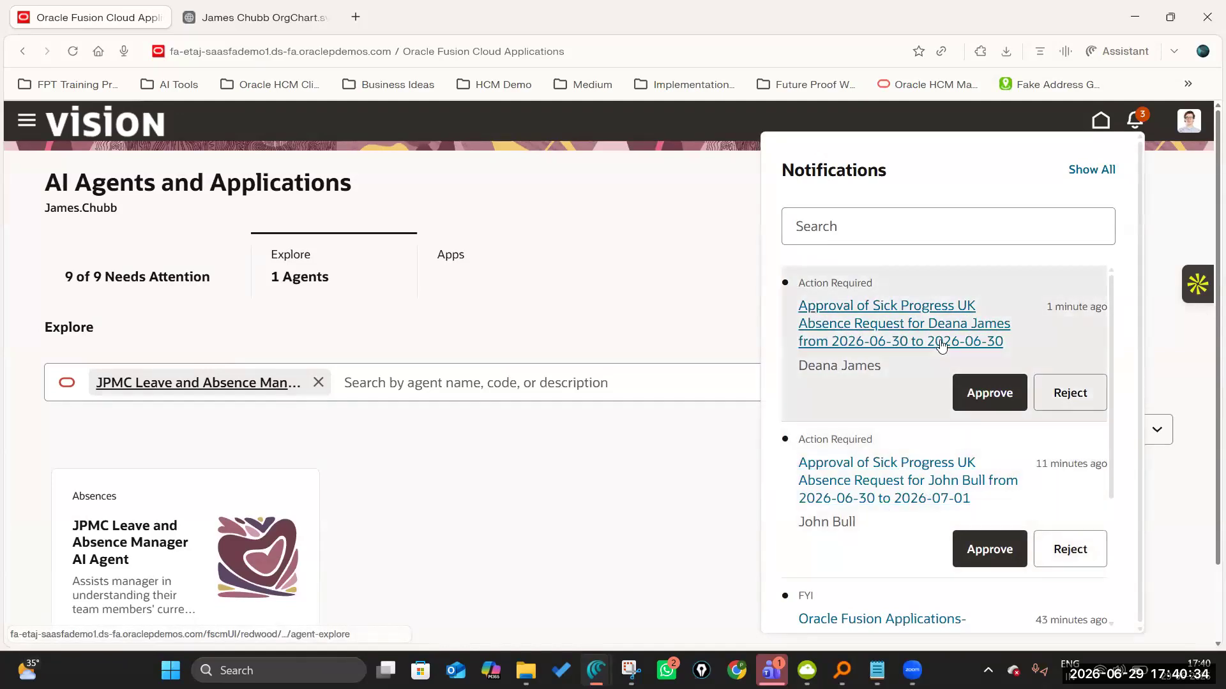
left_click(1163, 180)
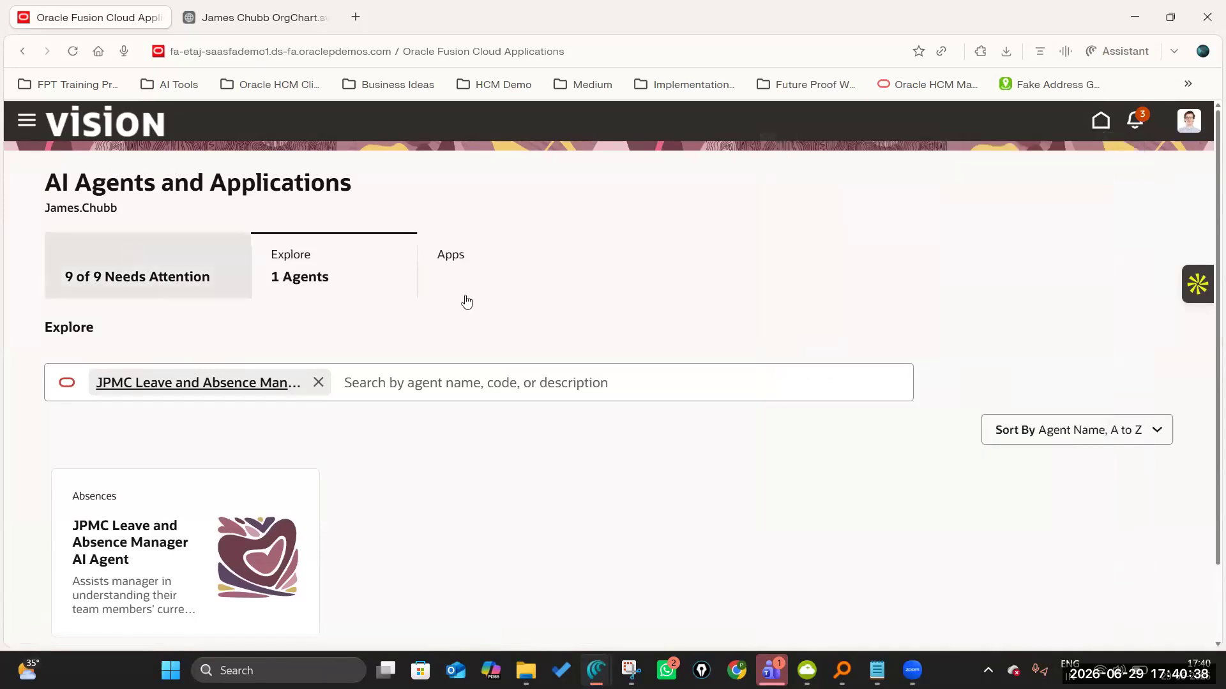
Ask the JPMC Leave and Absence Manager AI Agent how many sick leaves the first employee applied for this year, read the reply and close the chat.
left_click(175, 388)
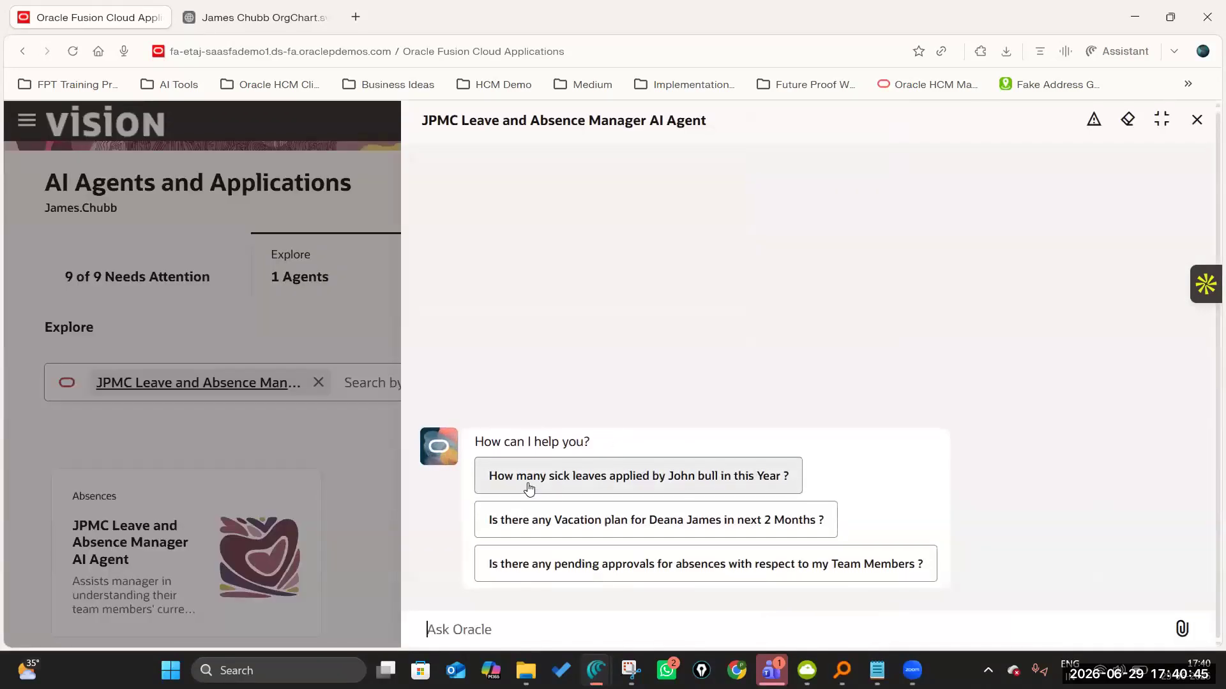
left_click(727, 478)
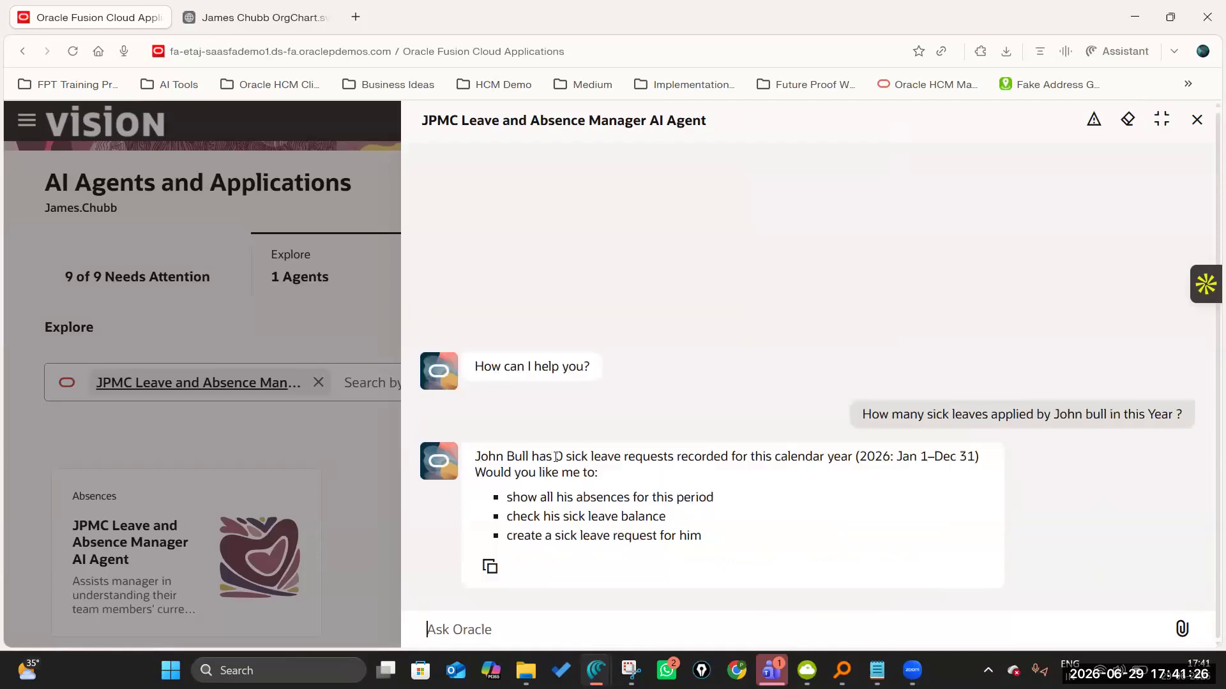
left_click_drag(555, 457, 853, 458)
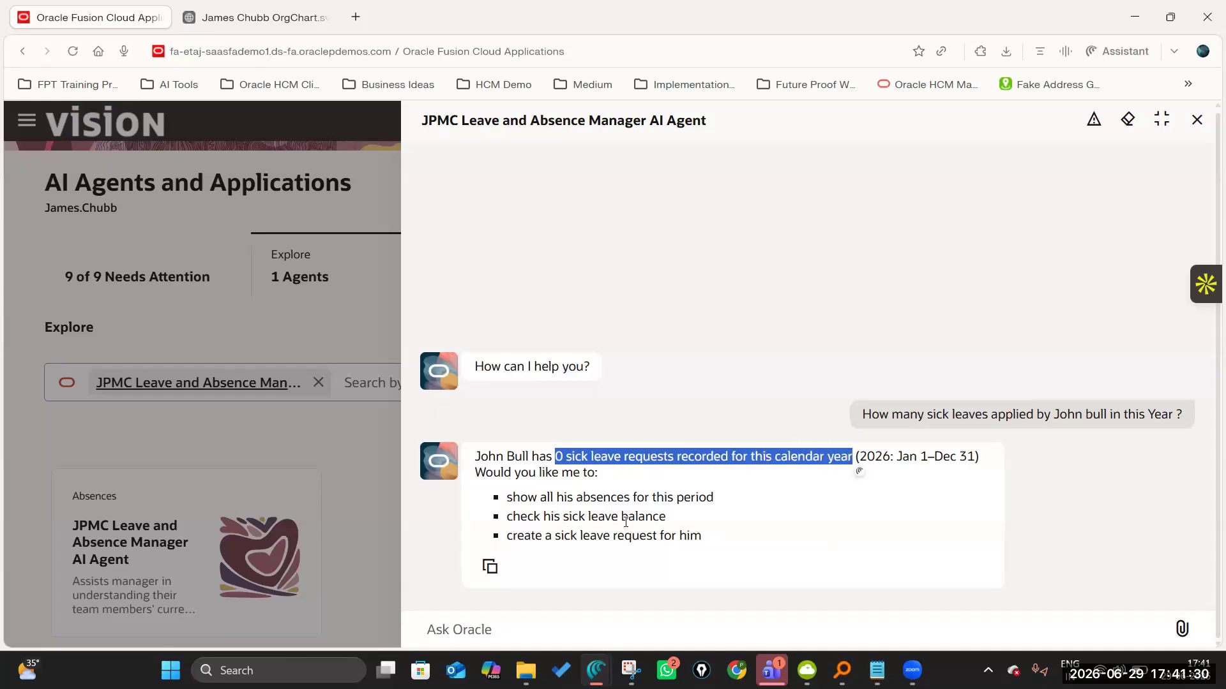
left_click(500, 484)
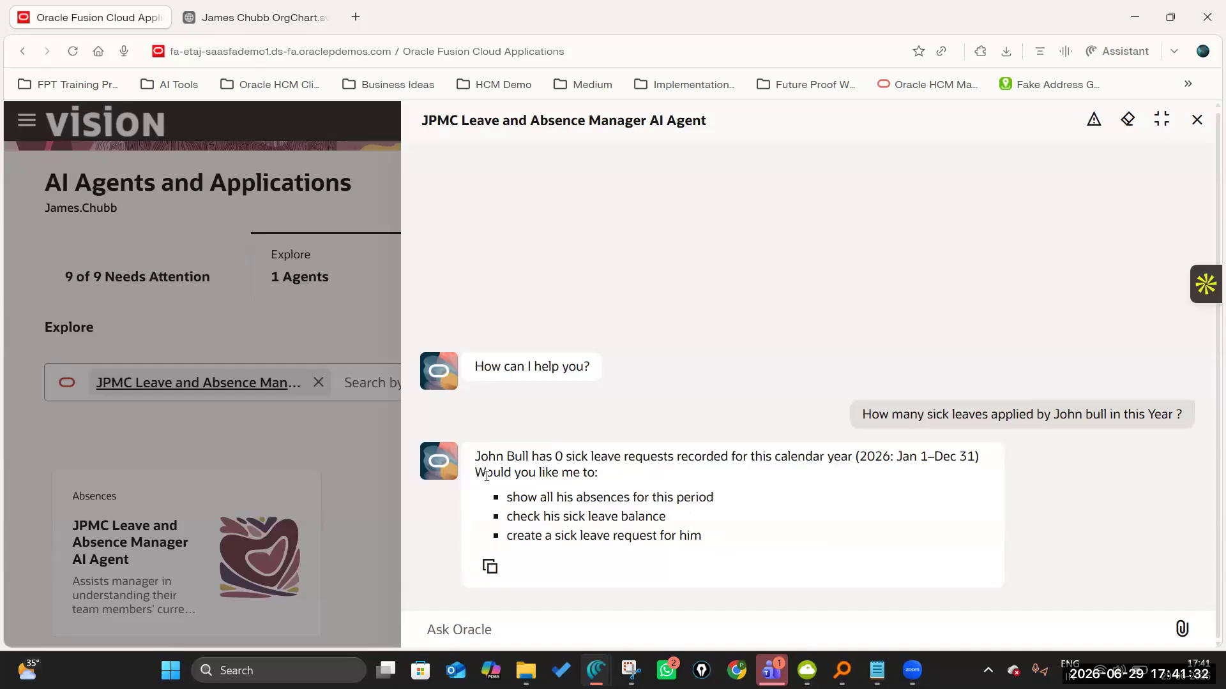
left_click_drag(496, 457, 600, 457)
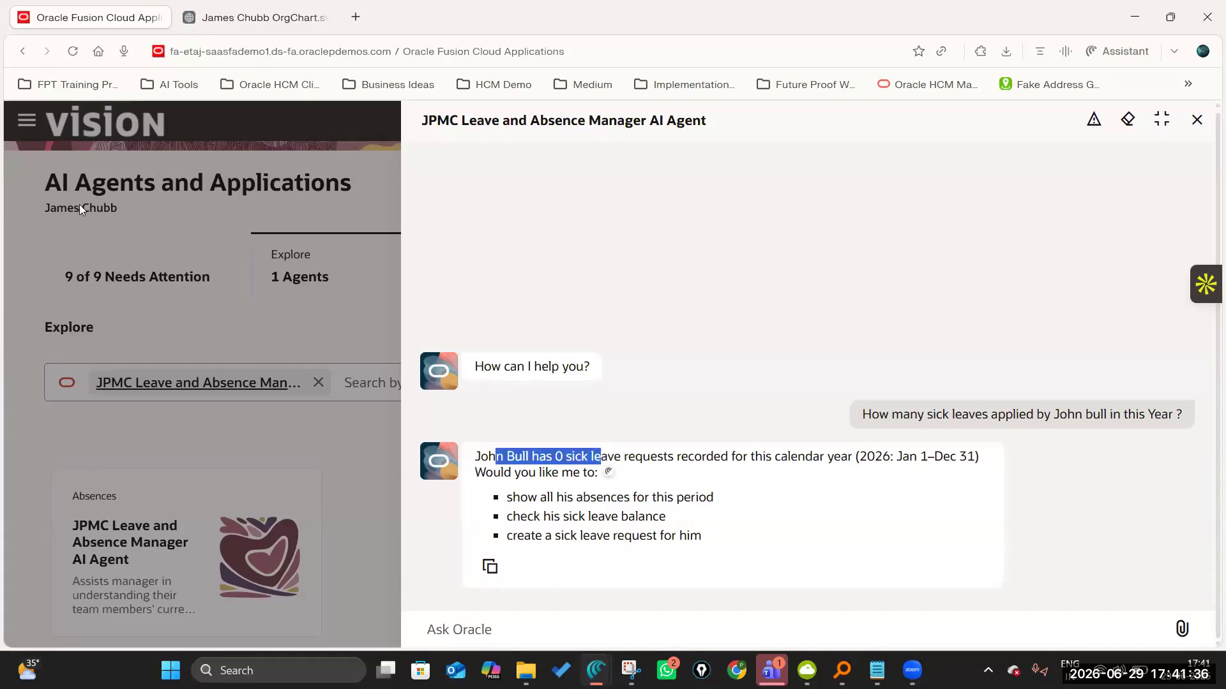
left_click(615, 463)
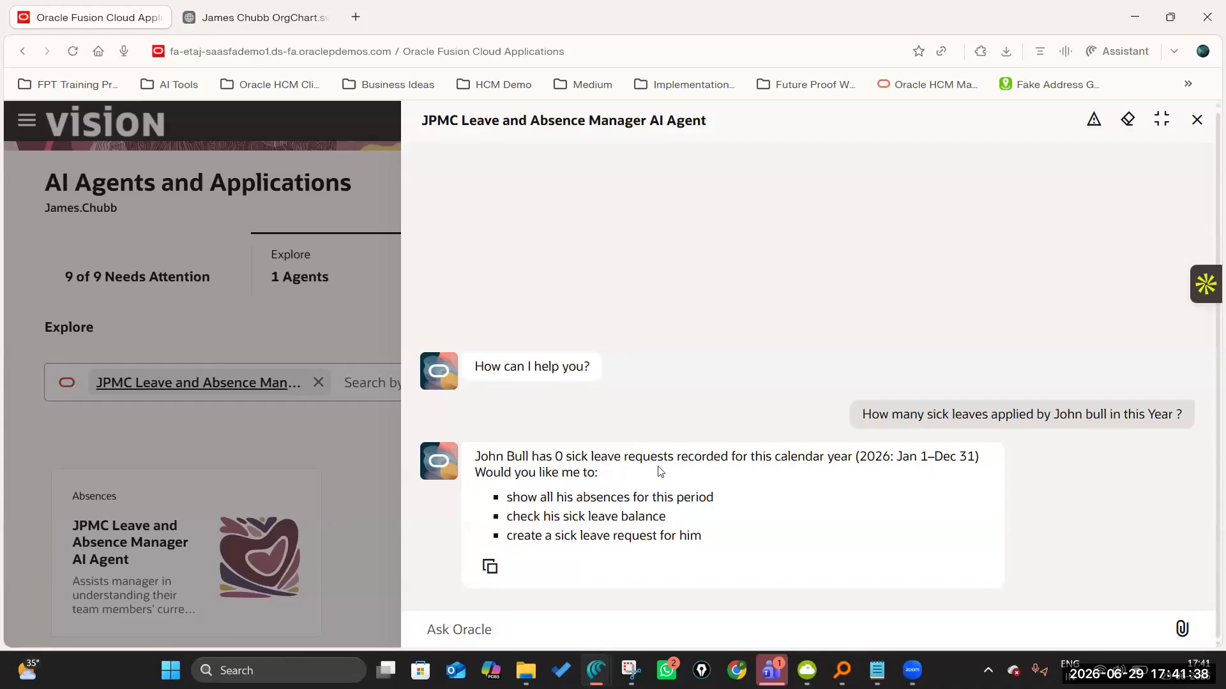
left_click(1195, 121)
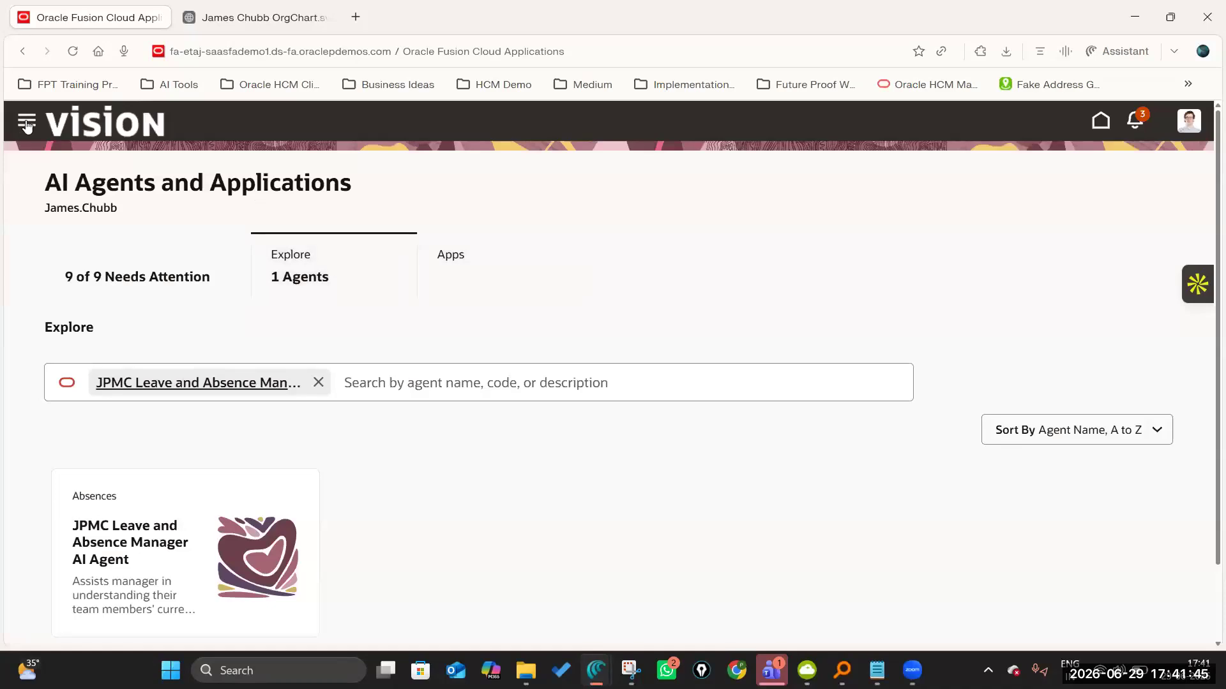
Return to the manager's home page and open Manager Concierge from the team apps.
left_click(1101, 122)
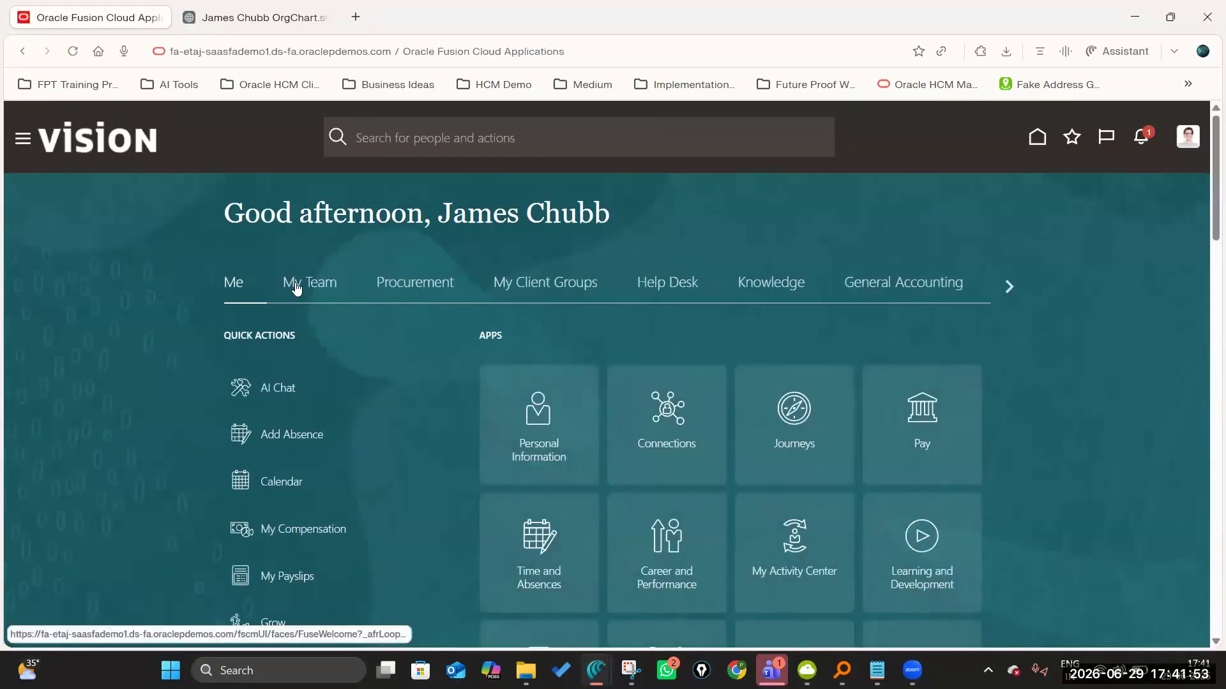
left_click(295, 285)
scroll(568, 355, "down", 4)
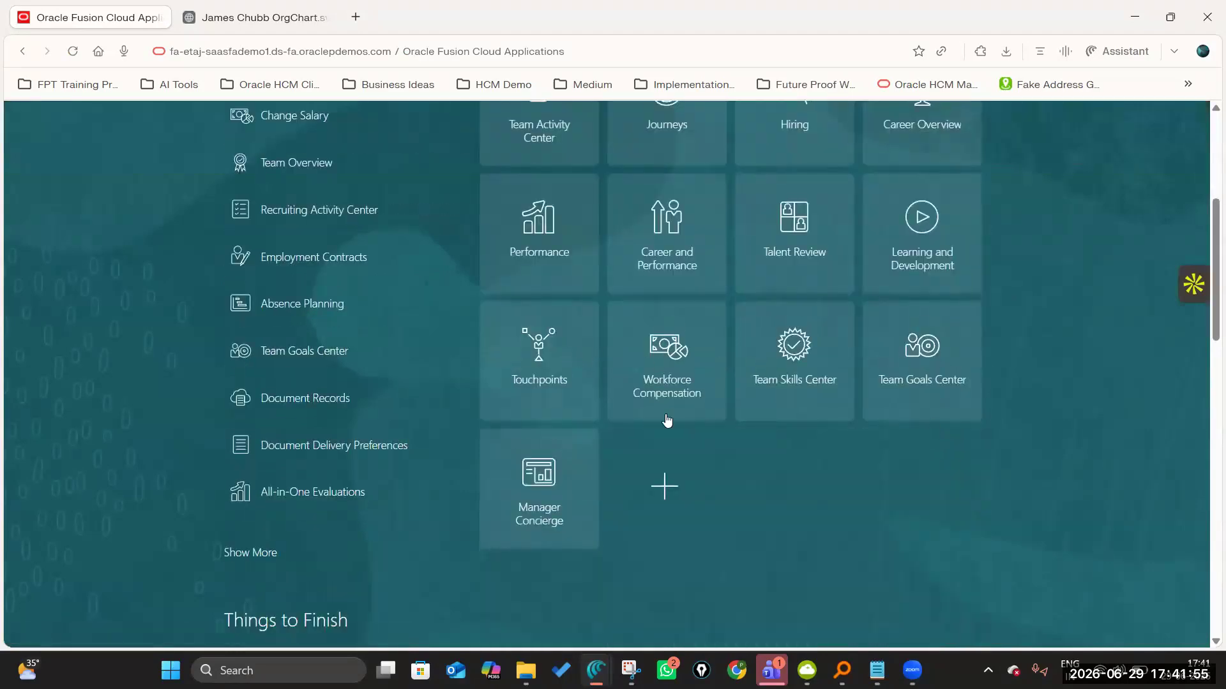
left_click(539, 484)
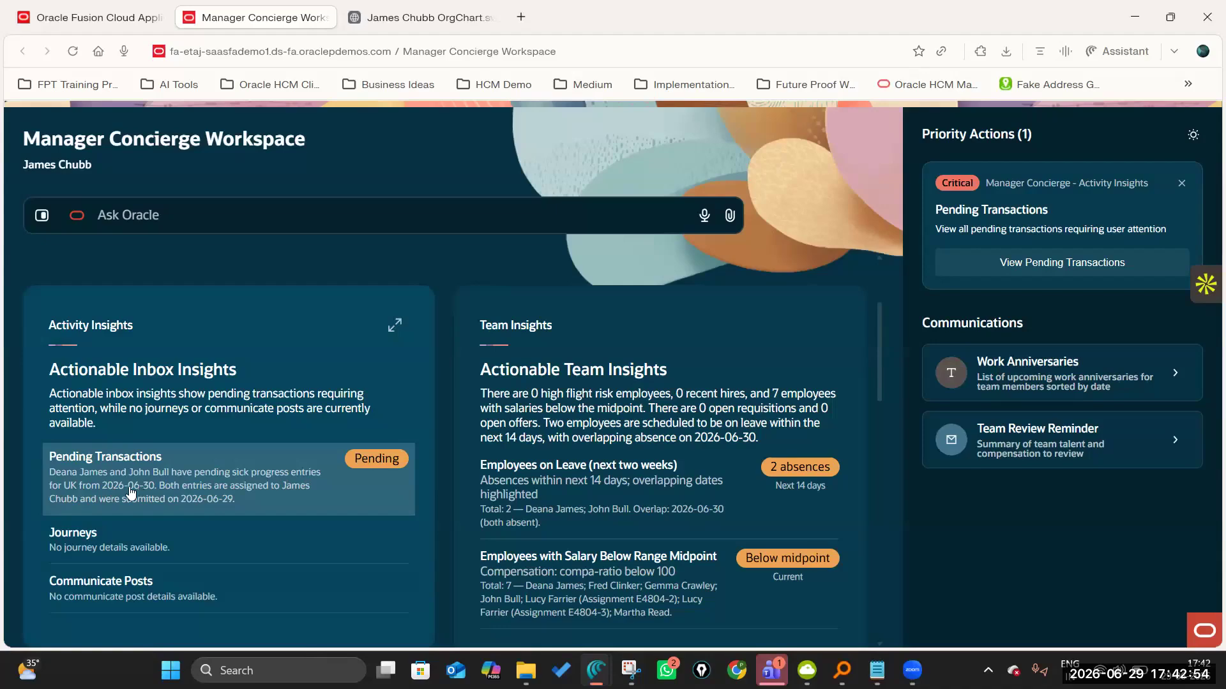
List the pending transactions and approve the second employee's Sick Progress UK absence for 2026-06-30.
scroll(237, 434, "down", 5)
scroll(358, 485, "up", 5)
left_click(375, 460)
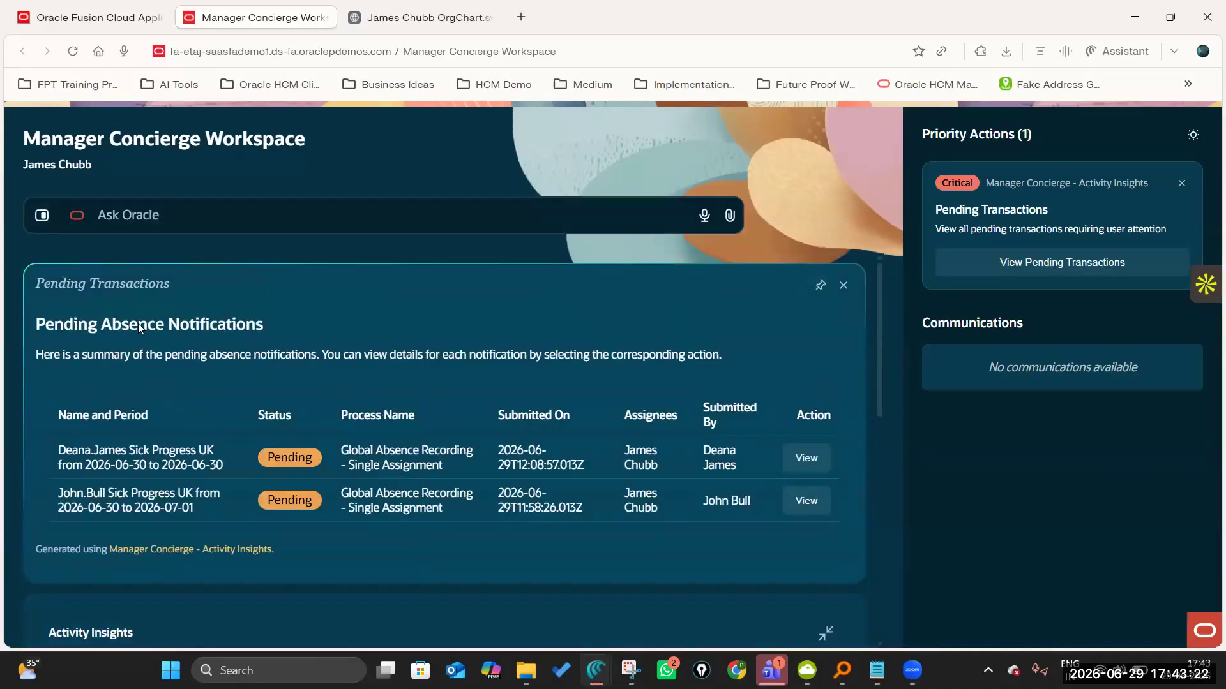
left_click_drag(58, 358, 308, 358)
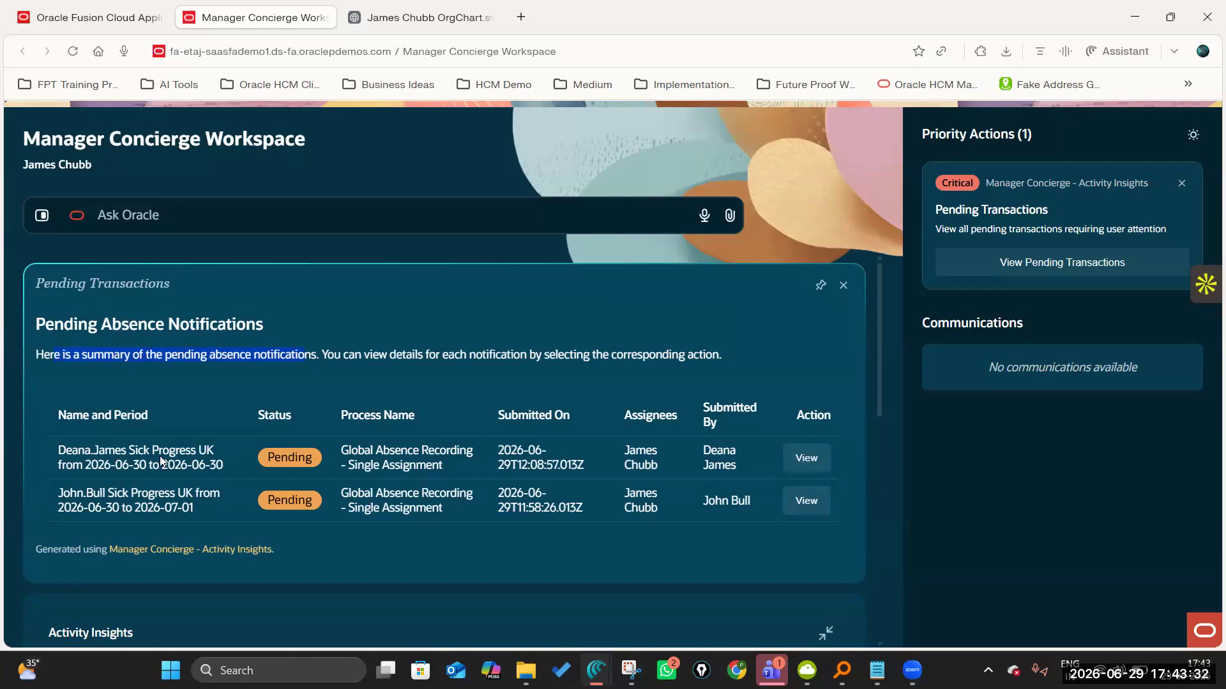
left_click(807, 459)
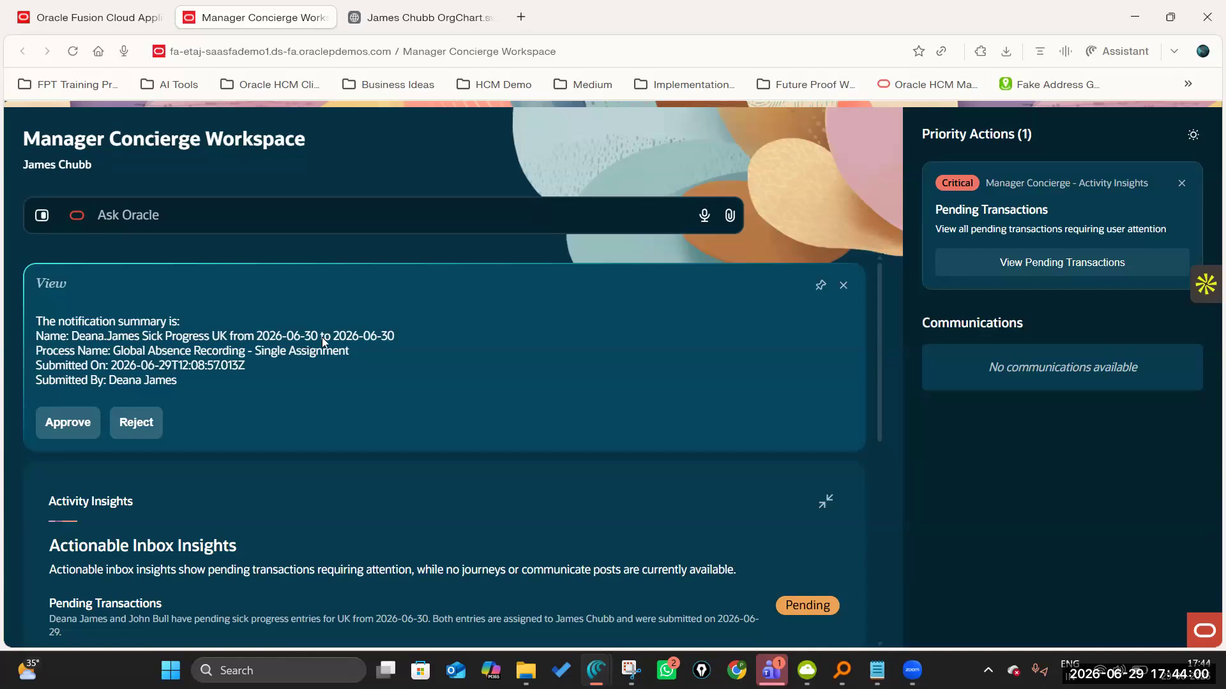
left_click(65, 425)
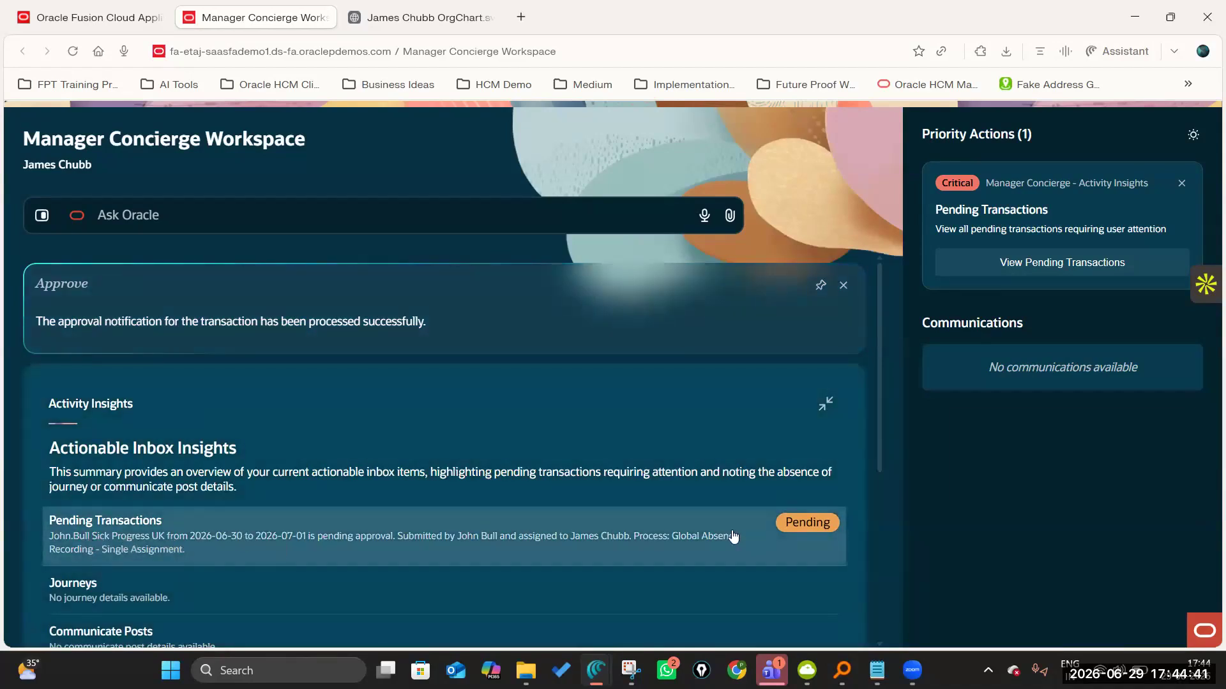
Reopen the pending transactions and approve the first employee's Sick Progress UK absence from 2026-06-30 to 2026-07-01.
left_click(803, 525)
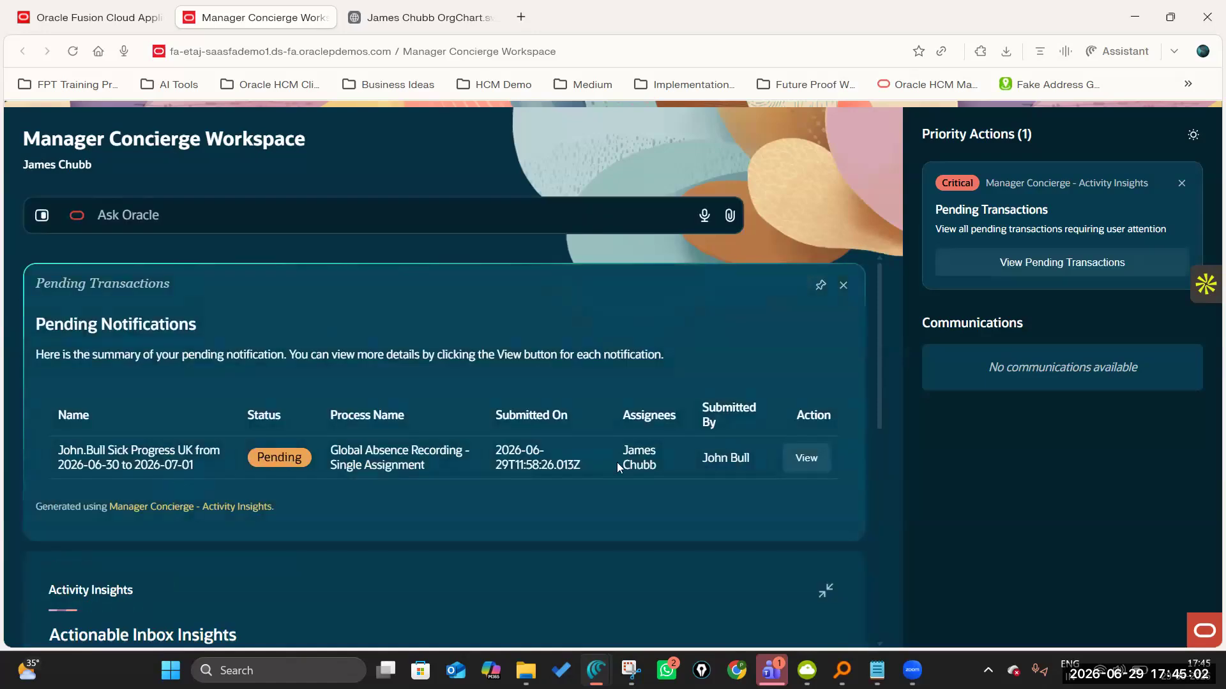
left_click(806, 458)
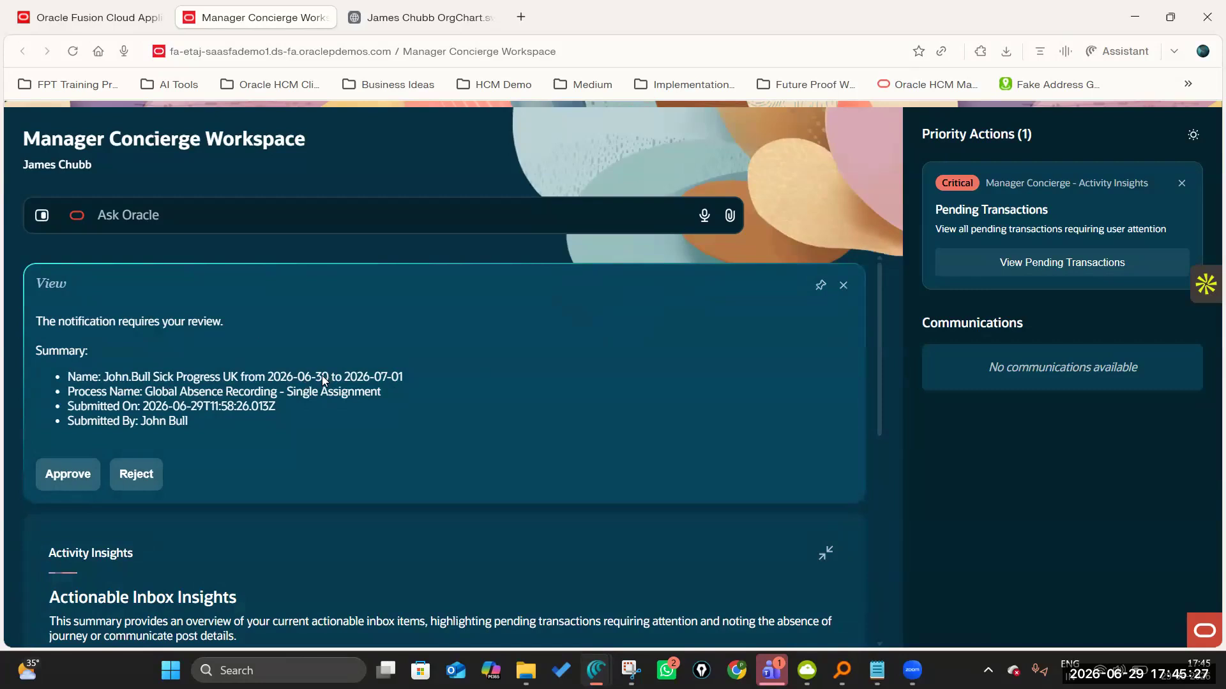
left_click(61, 476)
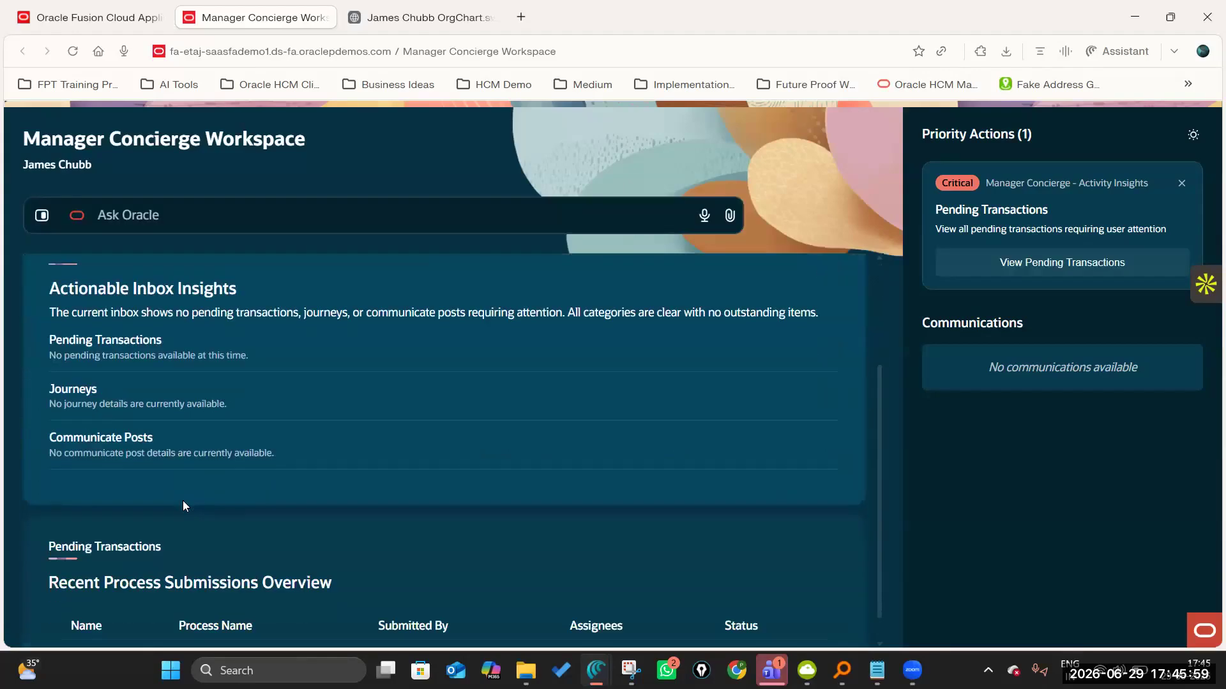
Check Activity Insights and view all pending transactions for any absence requests still awaiting approval.
scroll(279, 424, "down", 1)
scroll(368, 439, "up", 3)
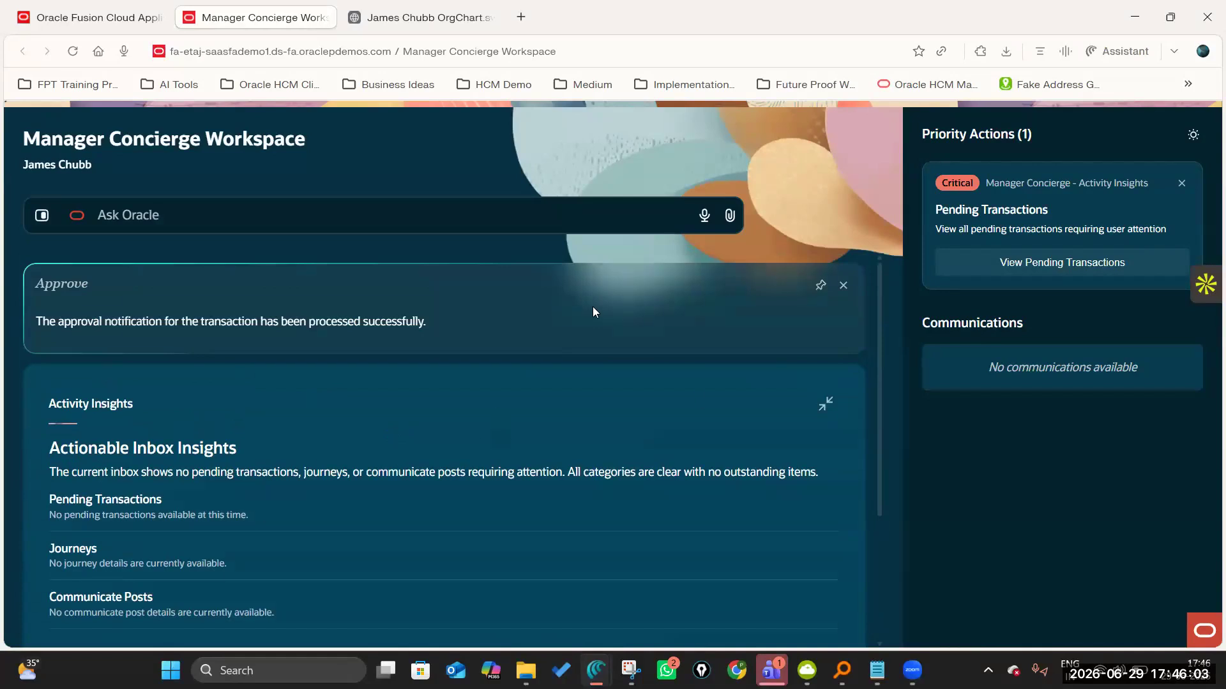
left_click(1057, 263)
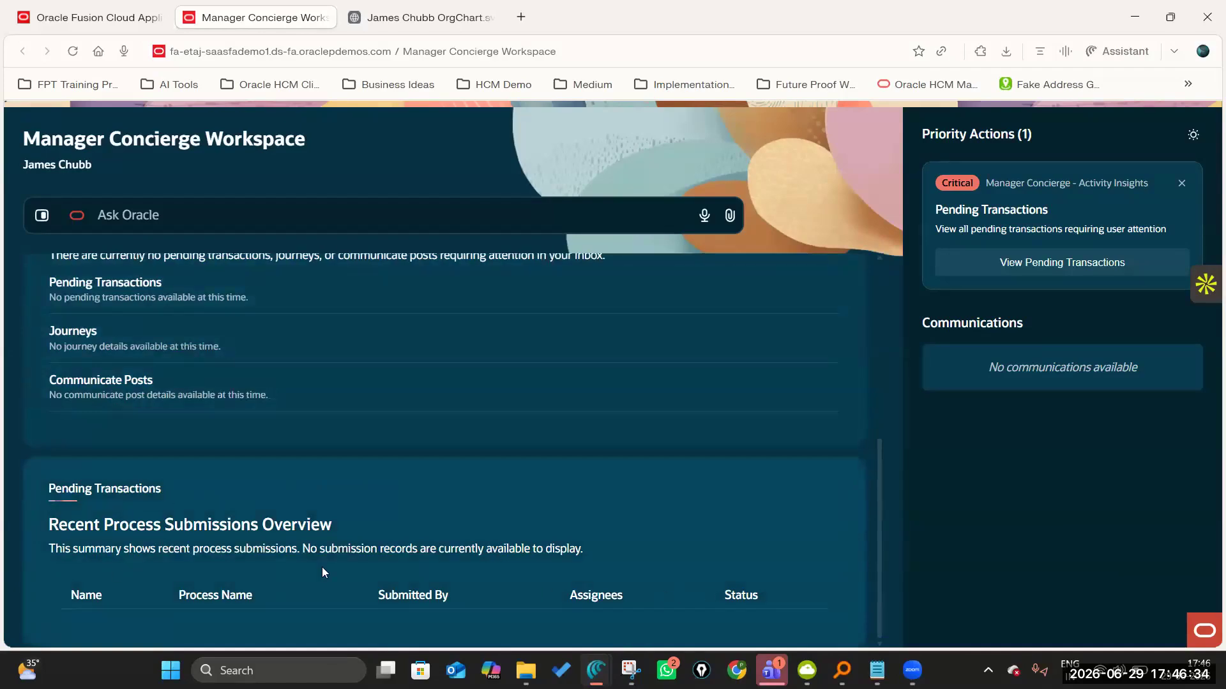
scroll(322, 566, "up", 1)
scroll(201, 553, "down", 1)
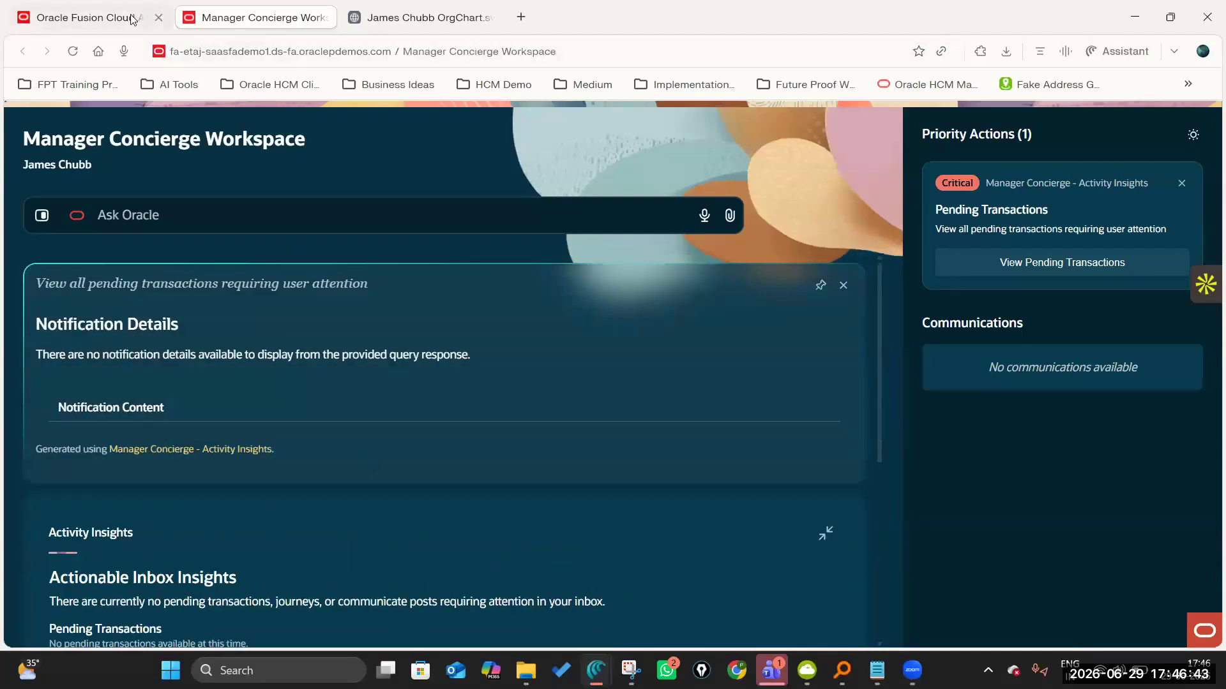
Close the Manager Concierge workspace and open AI Chat from the manager's personal quick actions.
left_click(324, 19)
scroll(716, 343, "up", 5)
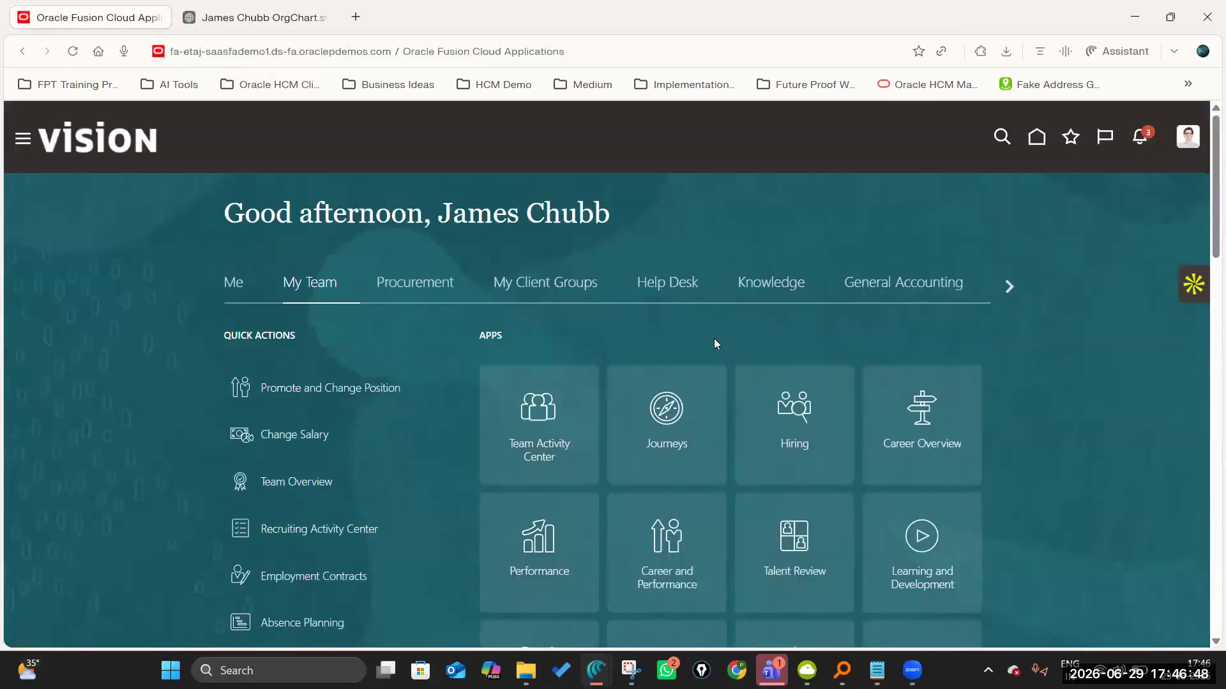
left_click(235, 282)
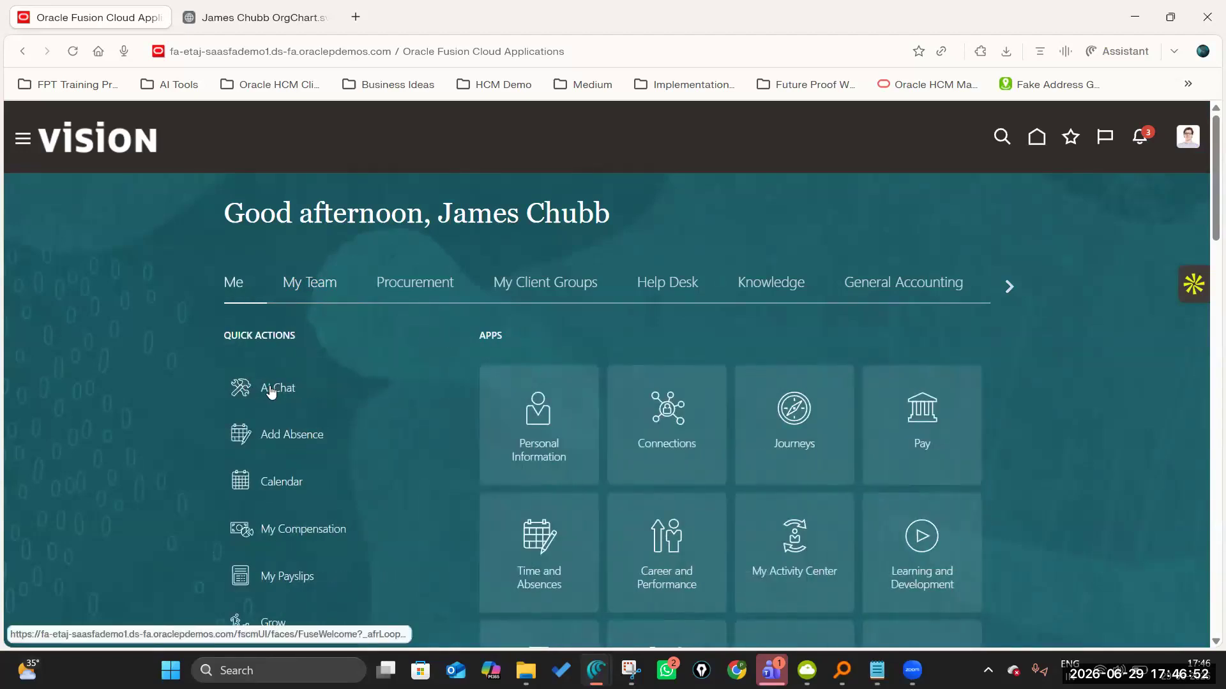
left_click(270, 391)
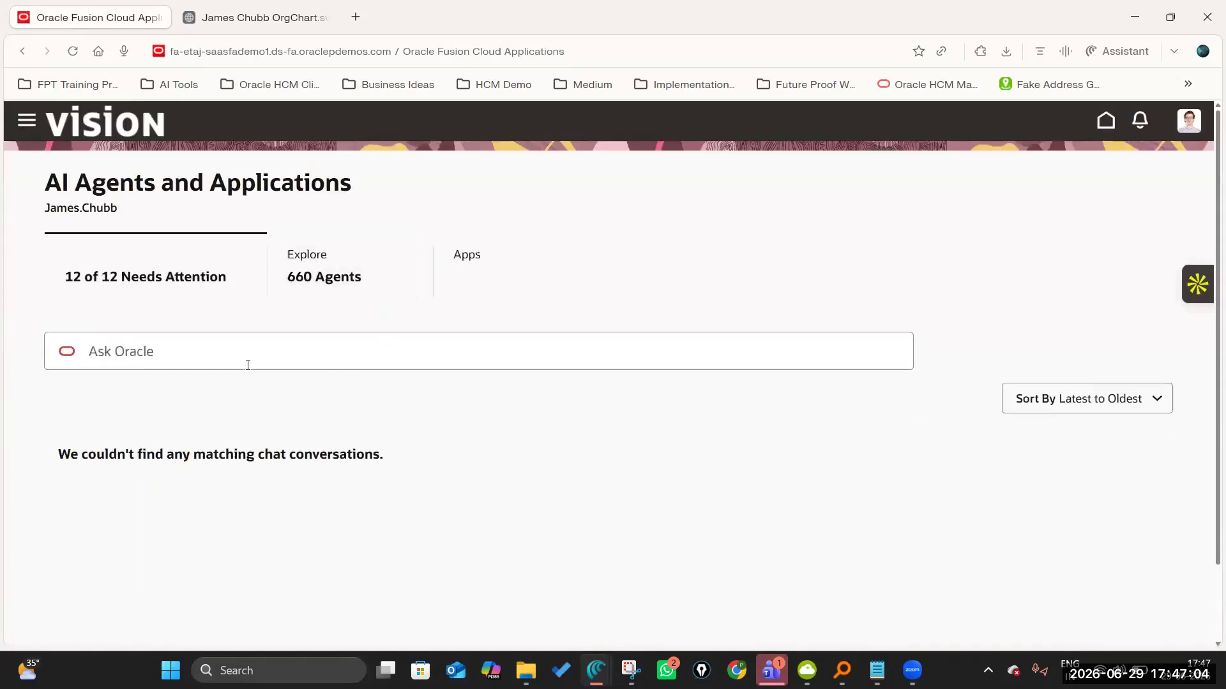
Find and open the JPMC Leave and Absence Manager AI Agent and ask how many sick leaves the first employee applied for this year.
left_click(252, 354)
type("Absence Man...")
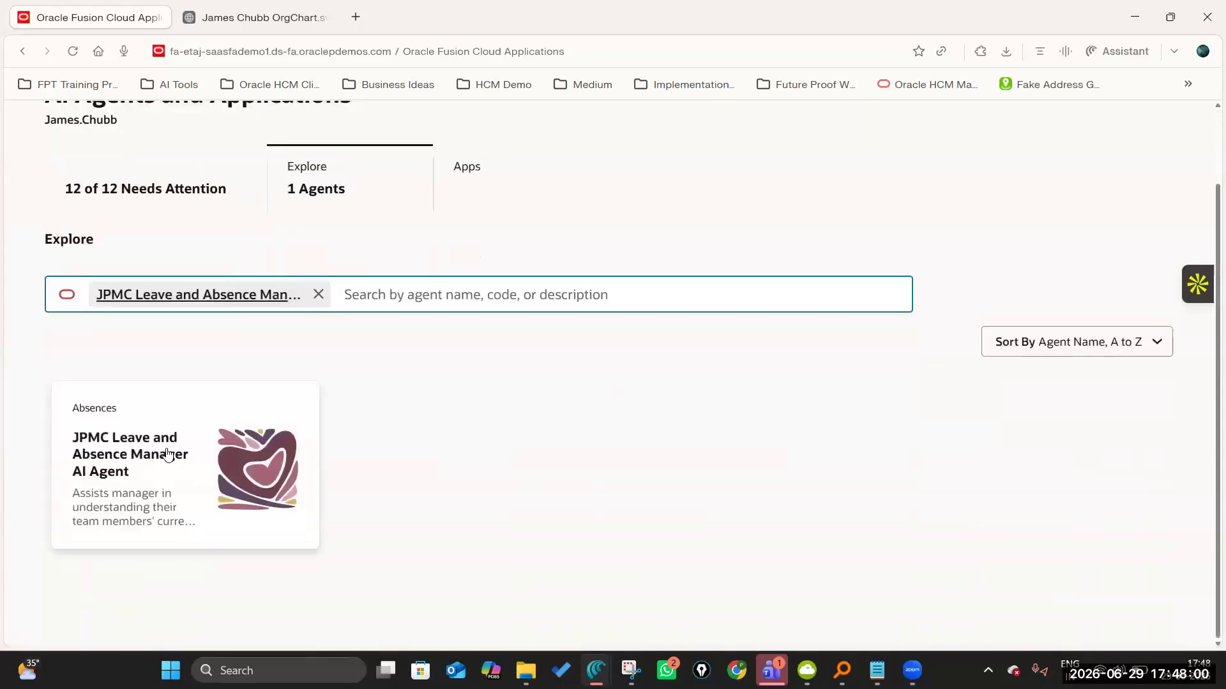
left_click(167, 454)
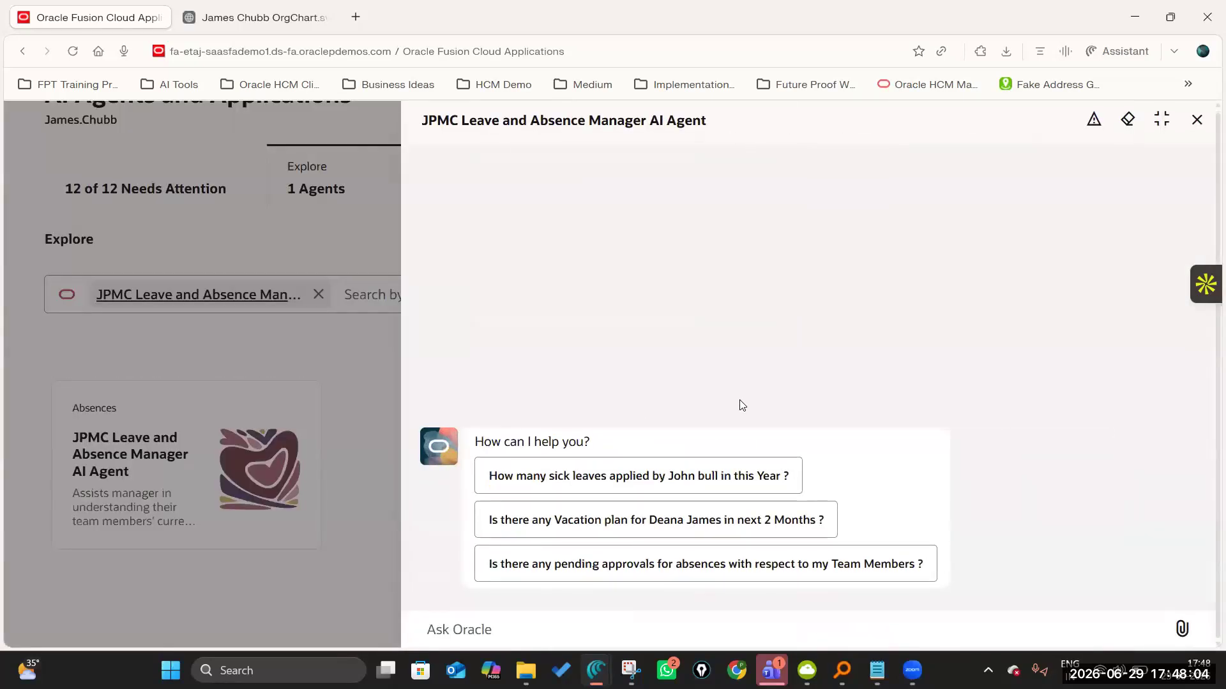
left_click(696, 479)
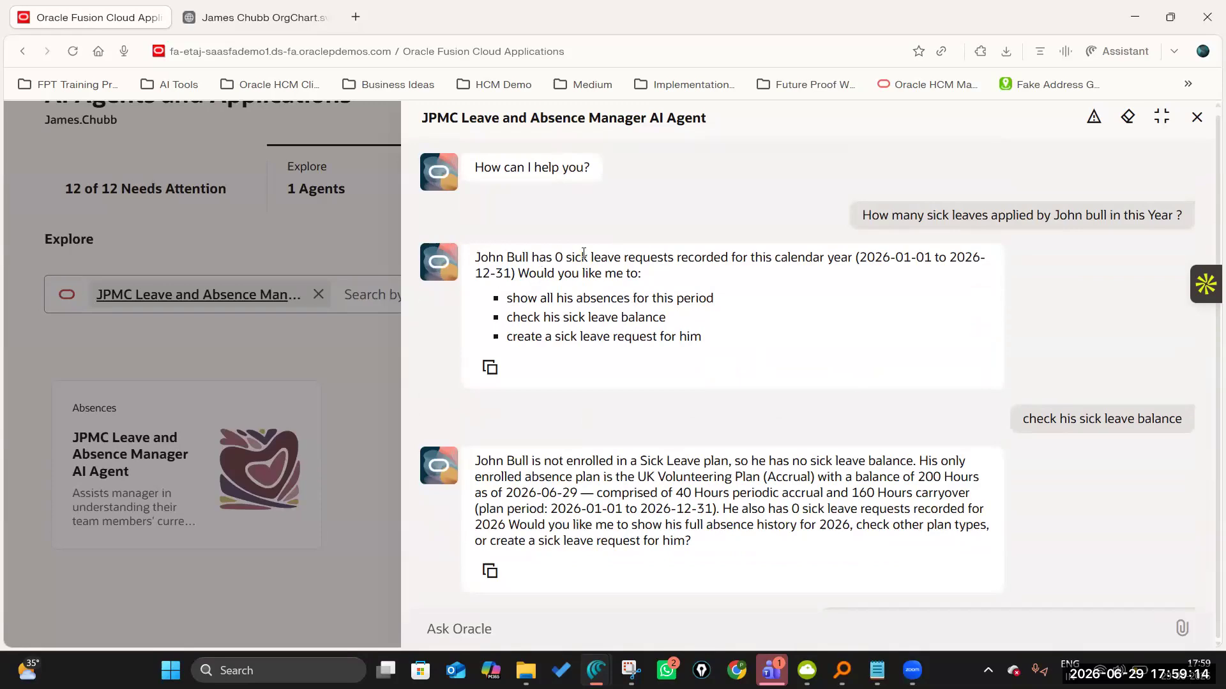
Look through the agent conversation, including the refreshed absence records of team members who applied for leave this month.
scroll(588, 485, "down", 20)
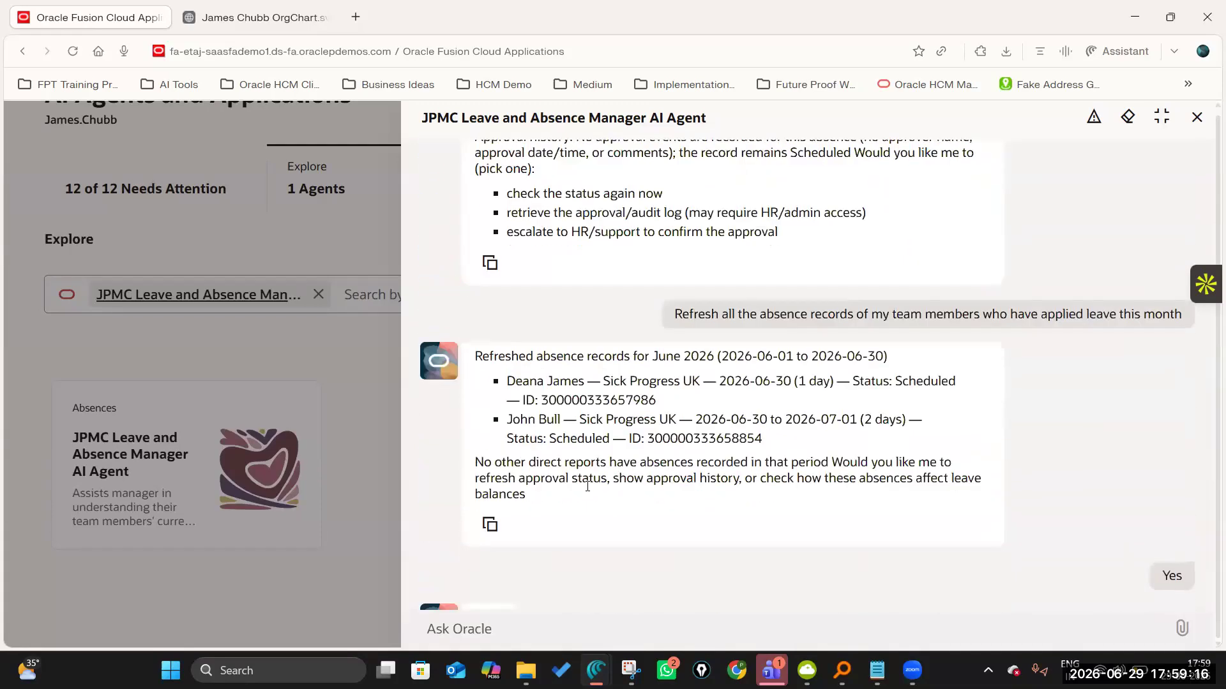
left_click_drag(507, 381, 584, 382)
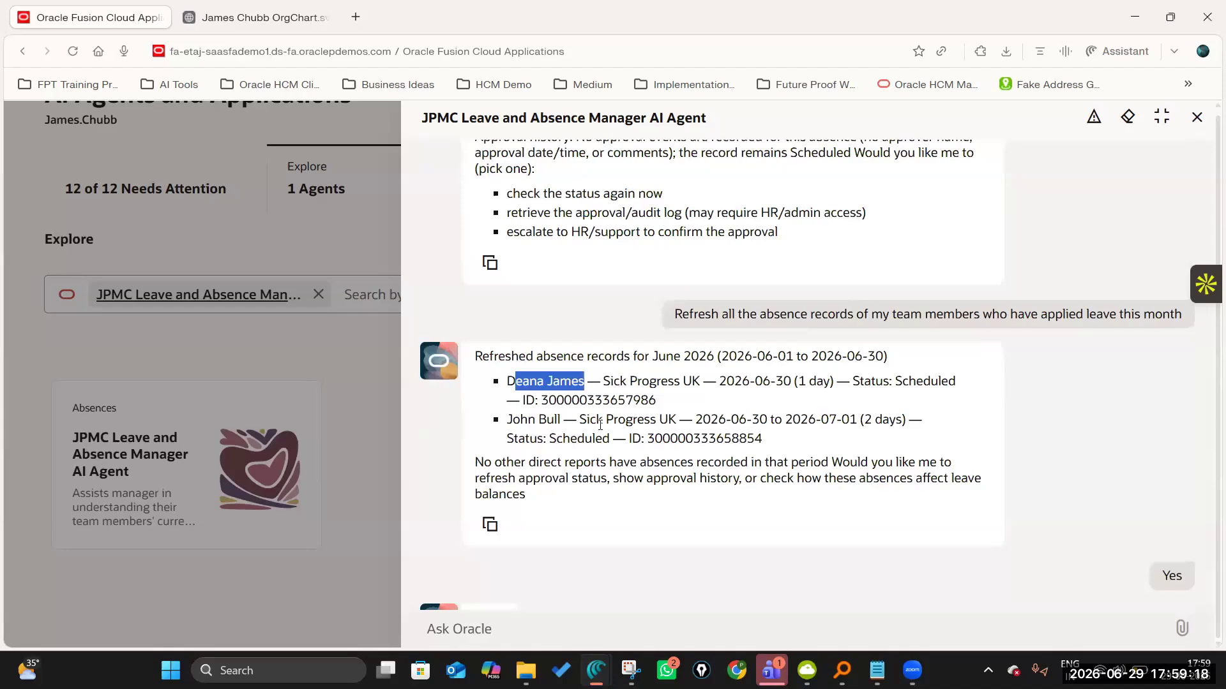
scroll(600, 426, "up", 6)
scroll(600, 426, "up", 5)
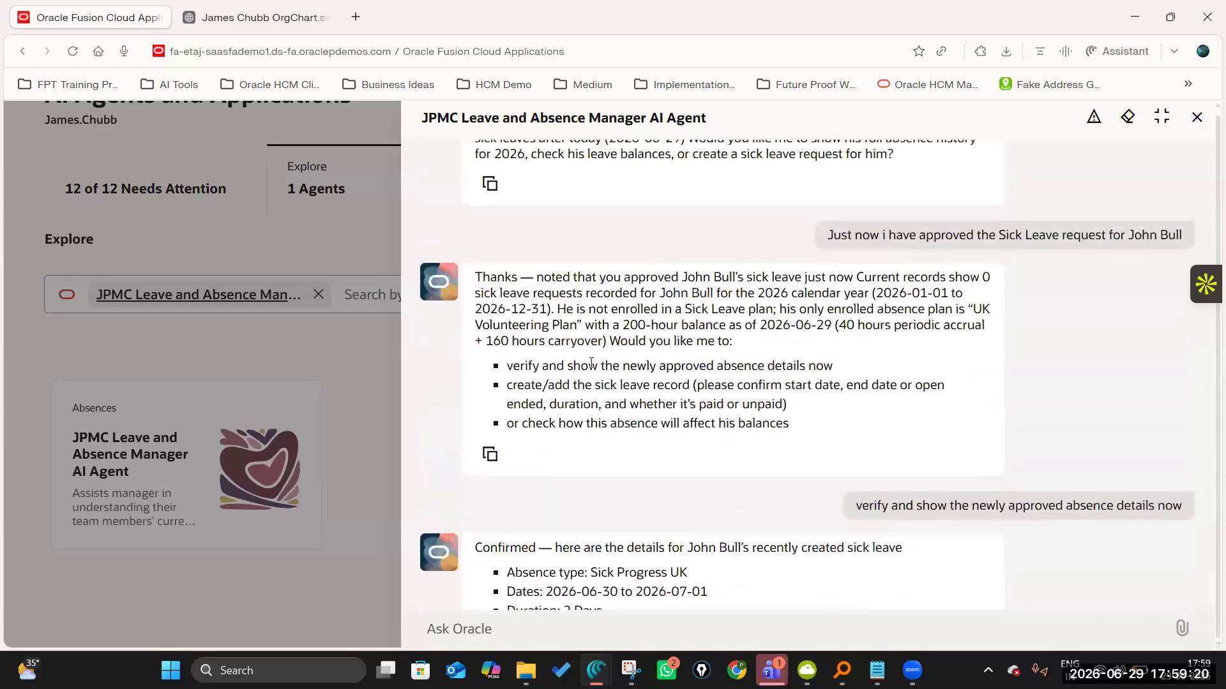
scroll(591, 363, "up", 5)
scroll(585, 384, "up", 2)
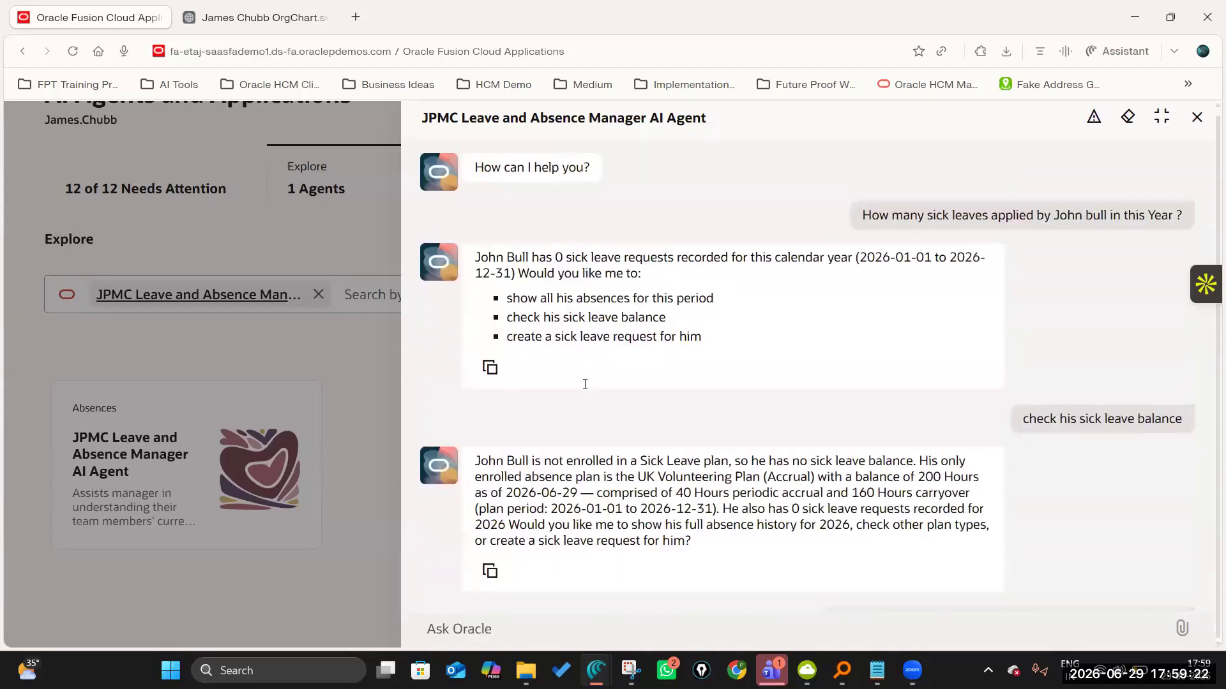
scroll(565, 368, "up", 1)
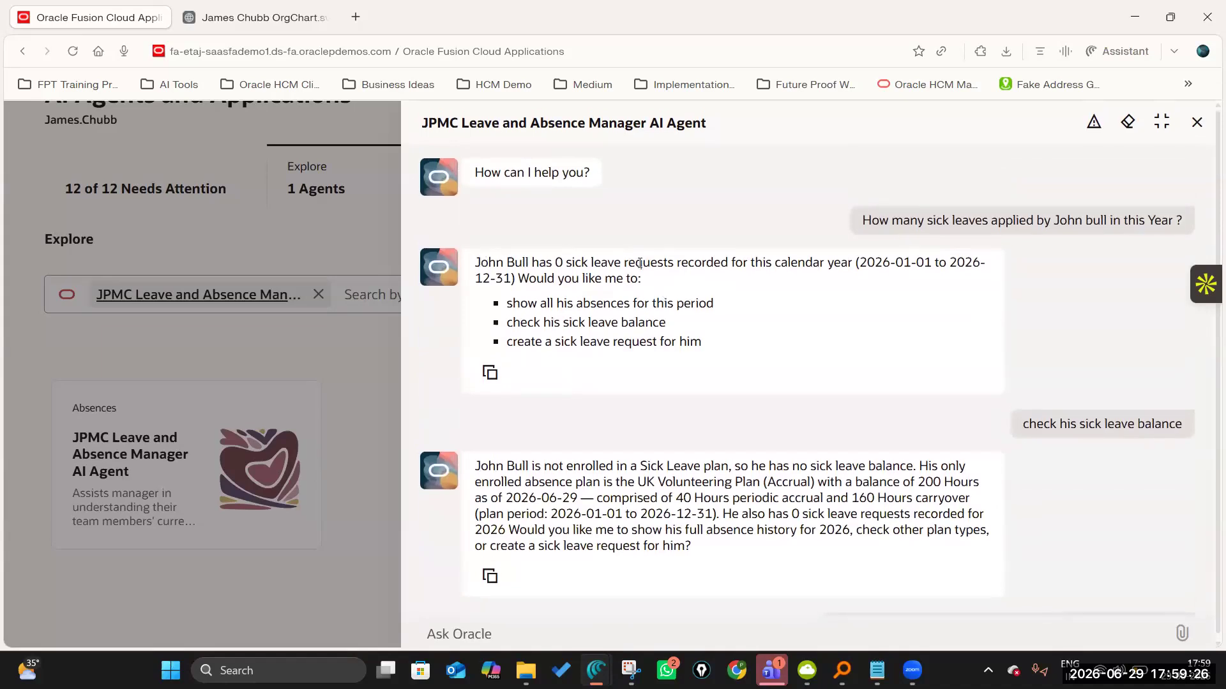
Read the agent's replies on the first employee's sick leave count, sick leave balance and future-dated sick leave this year.
left_click_drag(480, 262, 658, 276)
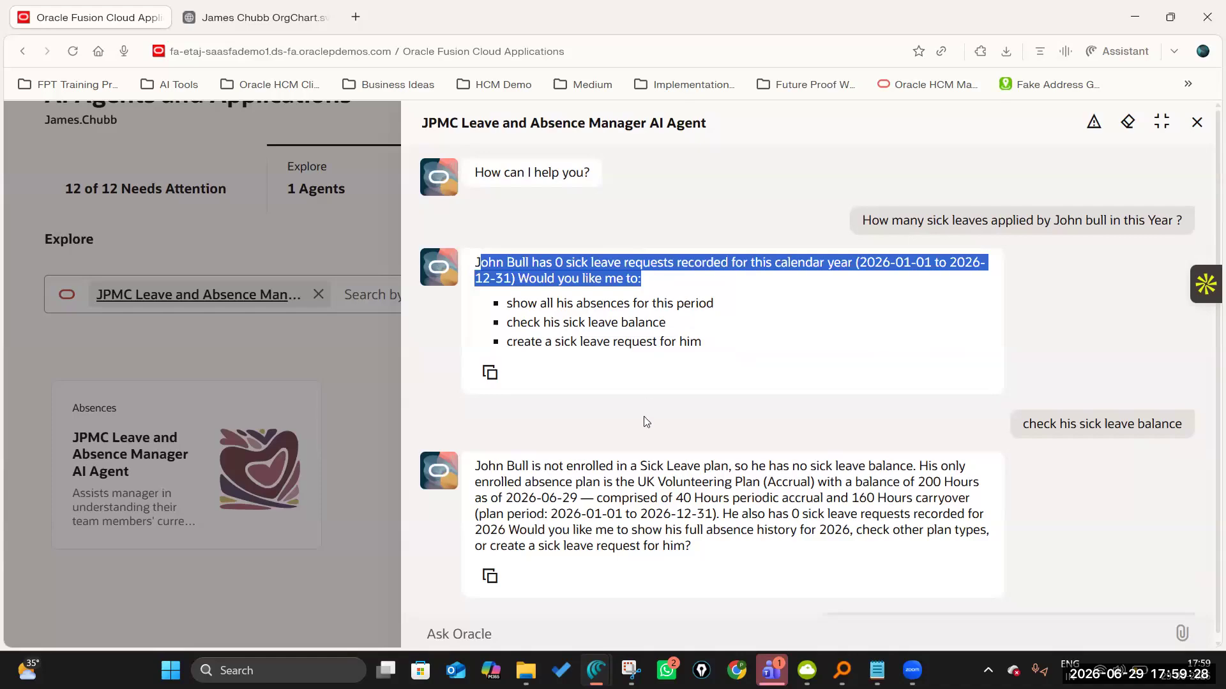
scroll(646, 421, "down", 1)
left_click_drag(477, 389, 739, 391)
scroll(691, 483, "down", 3)
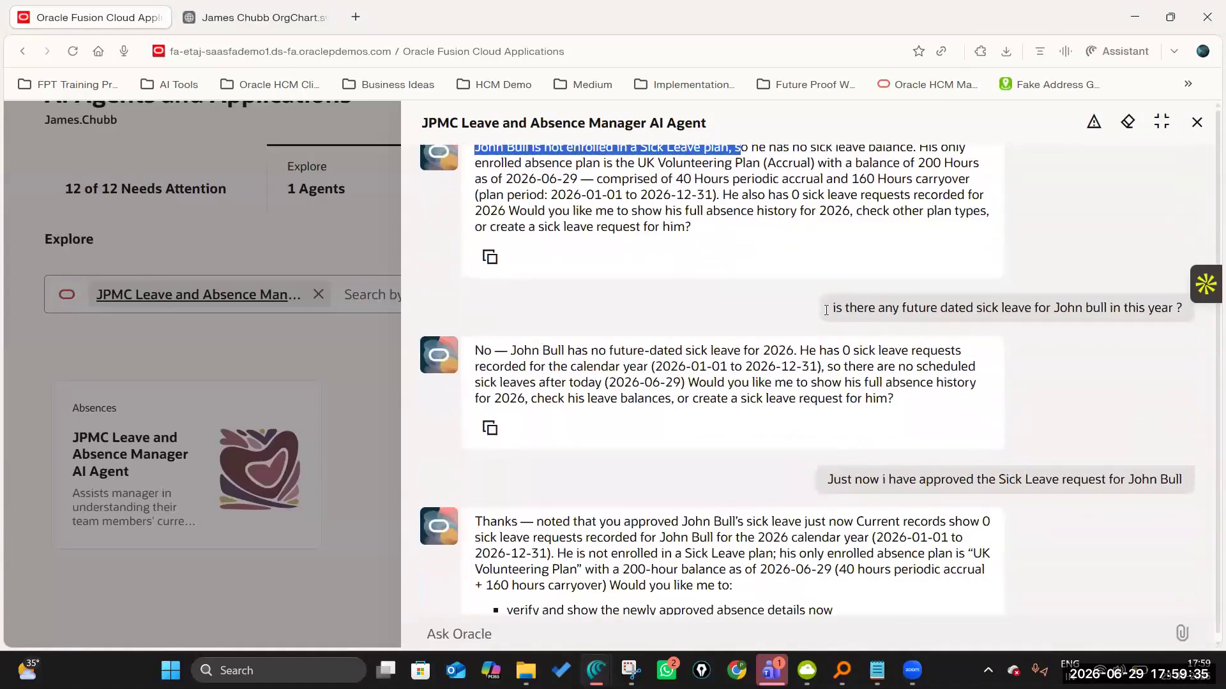
left_click_drag(833, 309, 1180, 310)
left_click_drag(505, 355, 893, 399)
scroll(839, 335, "down", 3)
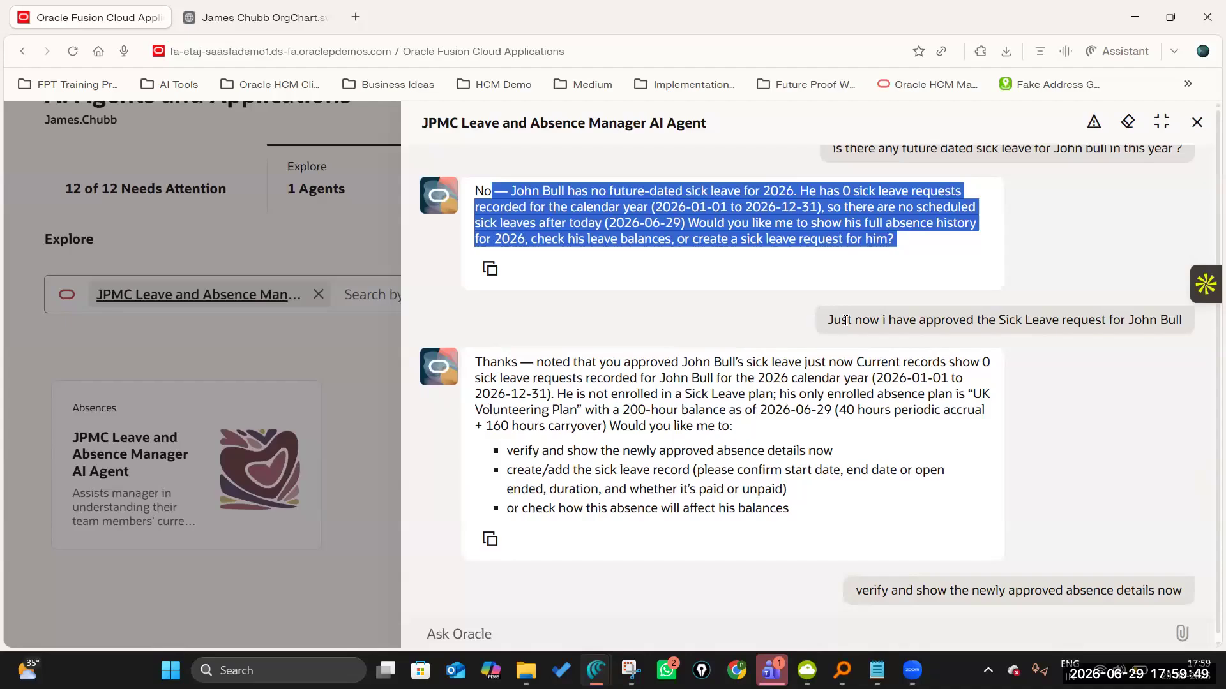
Read the agent's reply to the message that the first employee's sick leave request has just been approved.
left_click(535, 374)
scroll(653, 378, "down", 15)
scroll(747, 412, "up", 6)
scroll(891, 351, "up", 5)
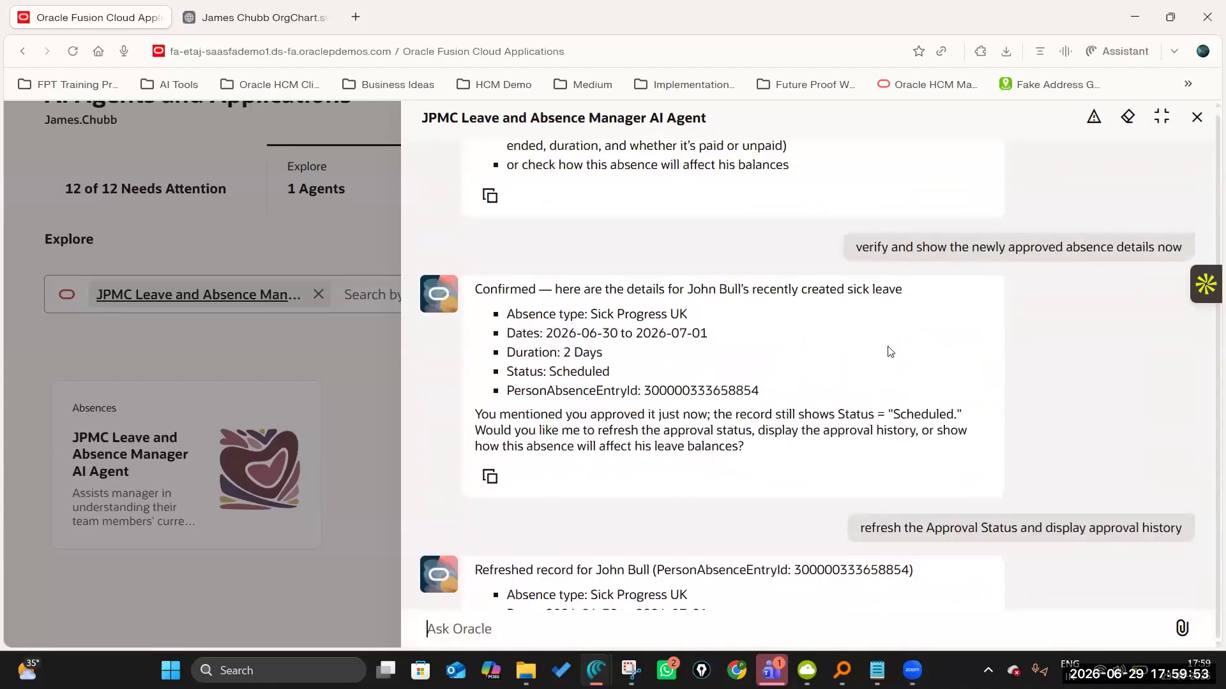
scroll(892, 283, "up", 3)
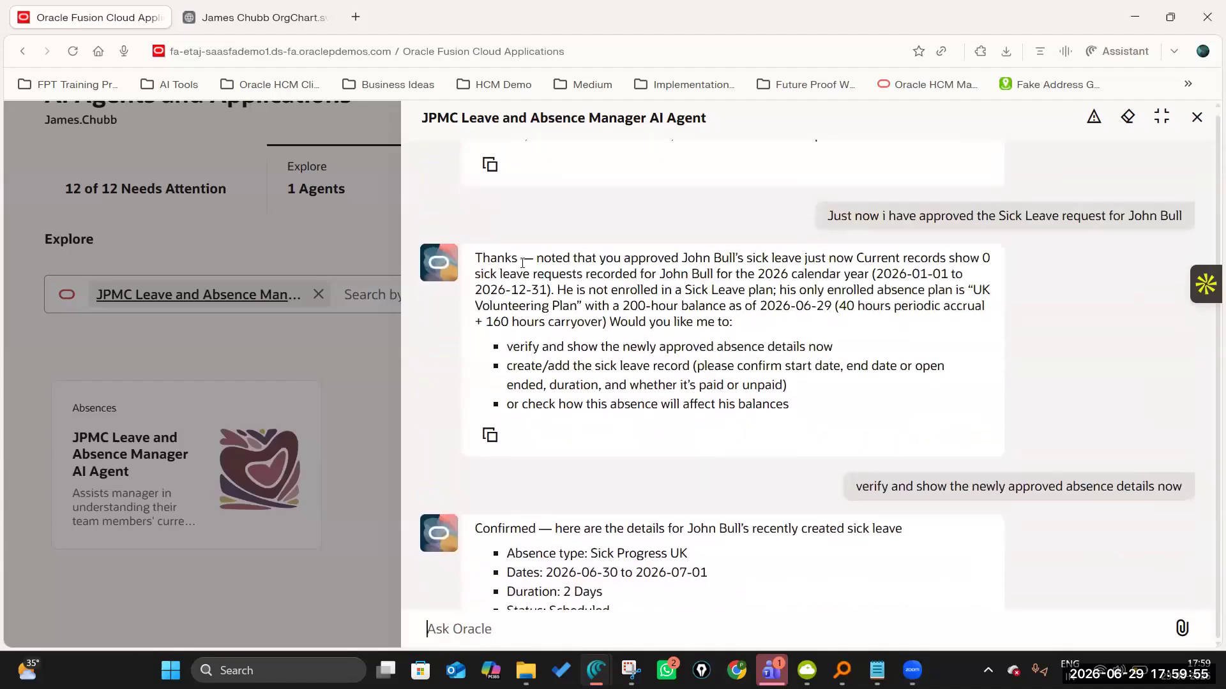
left_click_drag(475, 257, 796, 416)
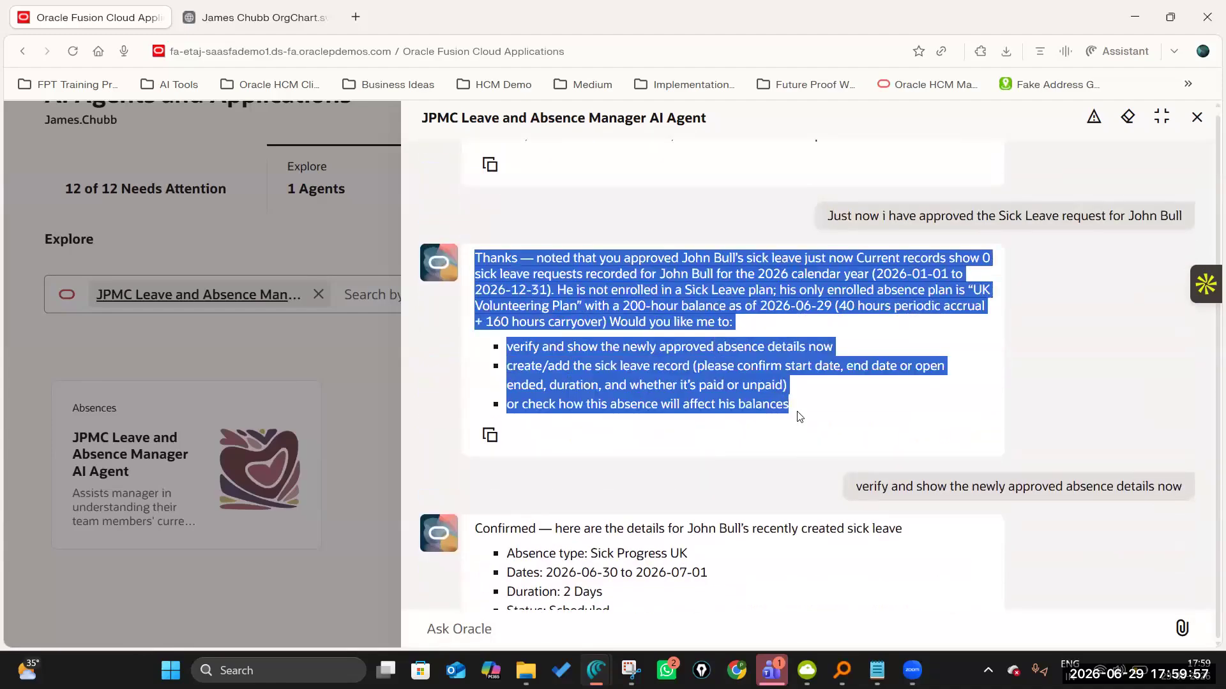
left_click(621, 259)
left_click_drag(764, 261, 809, 262)
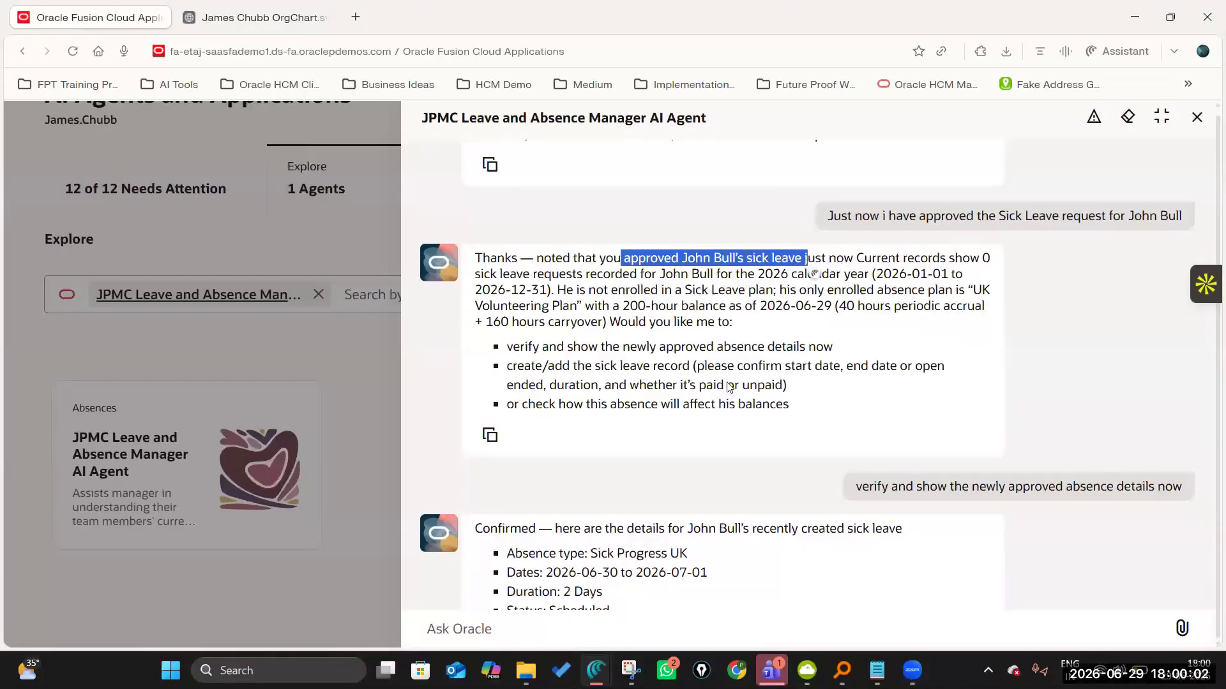
Examine the duration, dates and status of the newly approved sick leave in the agent's verification reply.
scroll(557, 288, "down", 5)
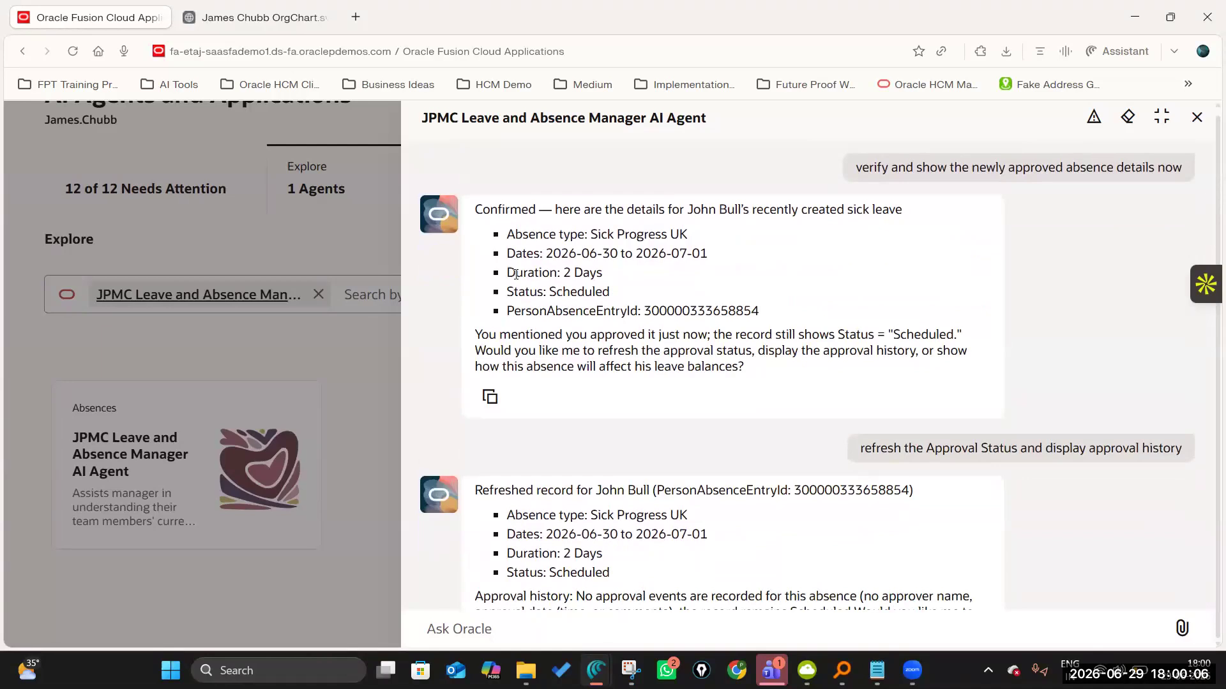
left_click_drag(603, 273, 561, 273)
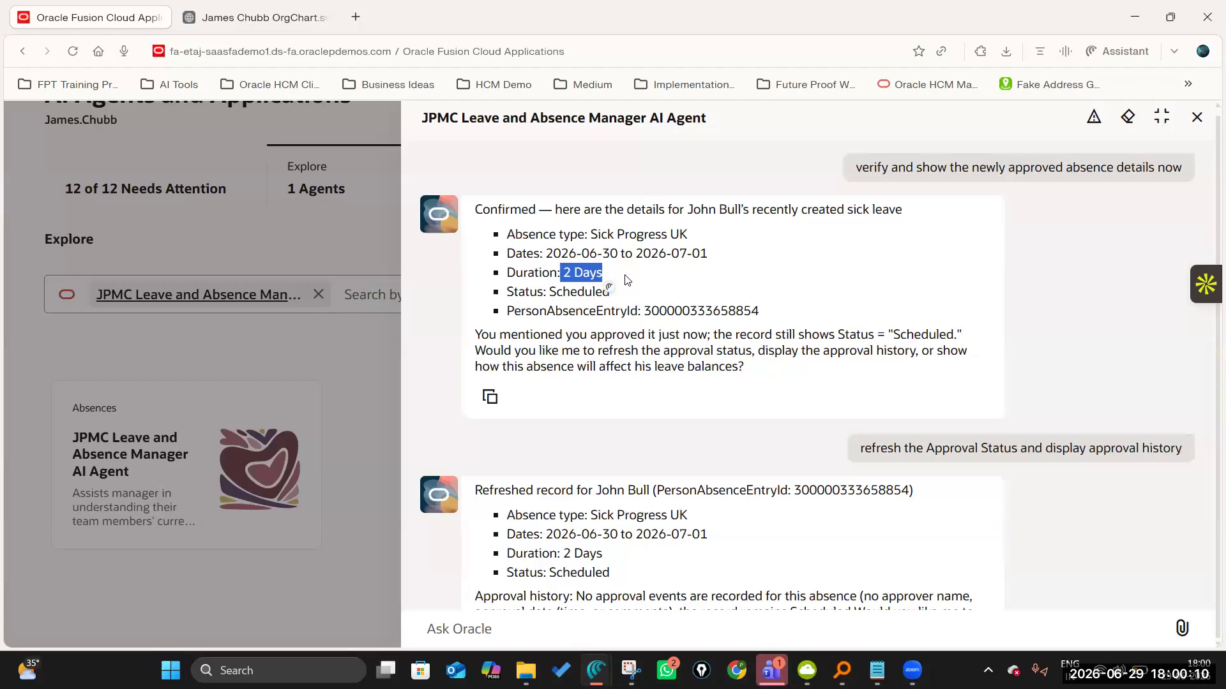
left_click(628, 281)
left_click_drag(547, 254, 714, 256)
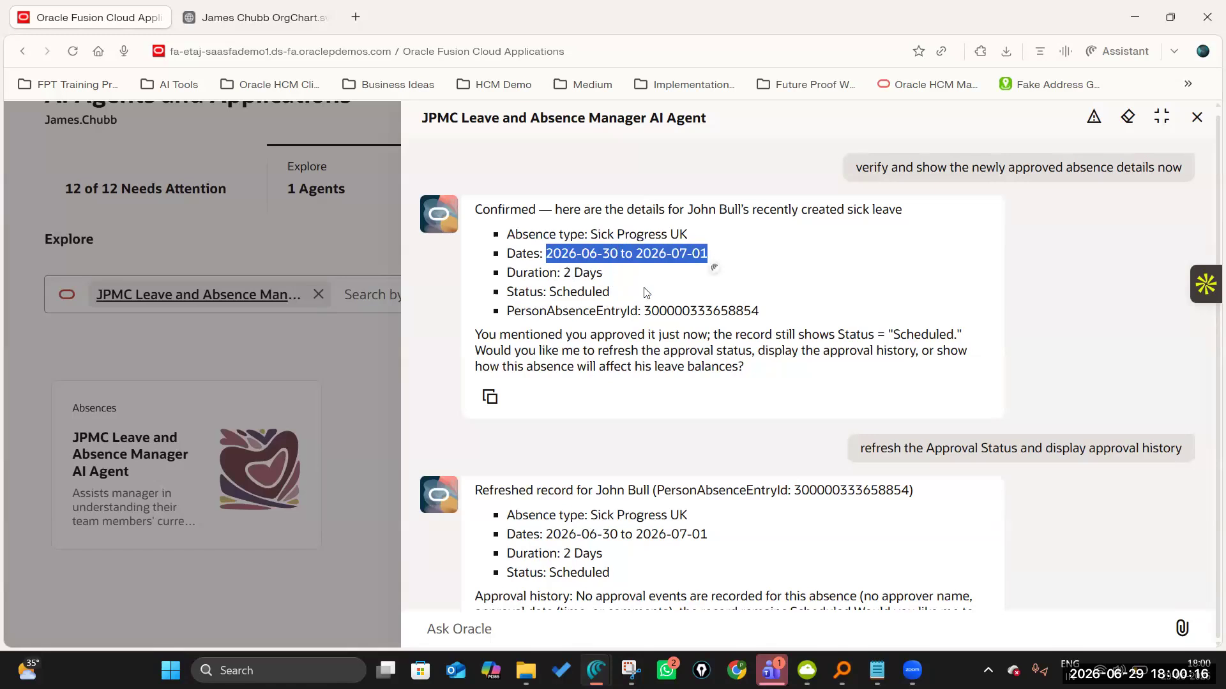
double_click(588, 292)
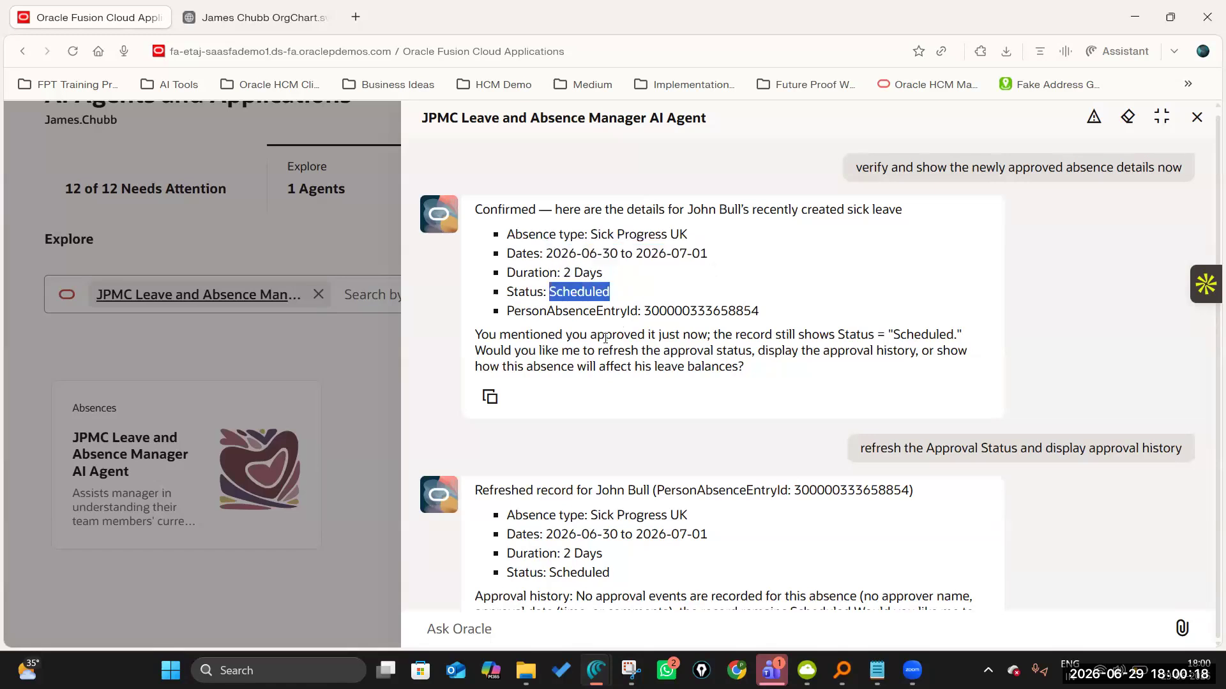
left_click(609, 473)
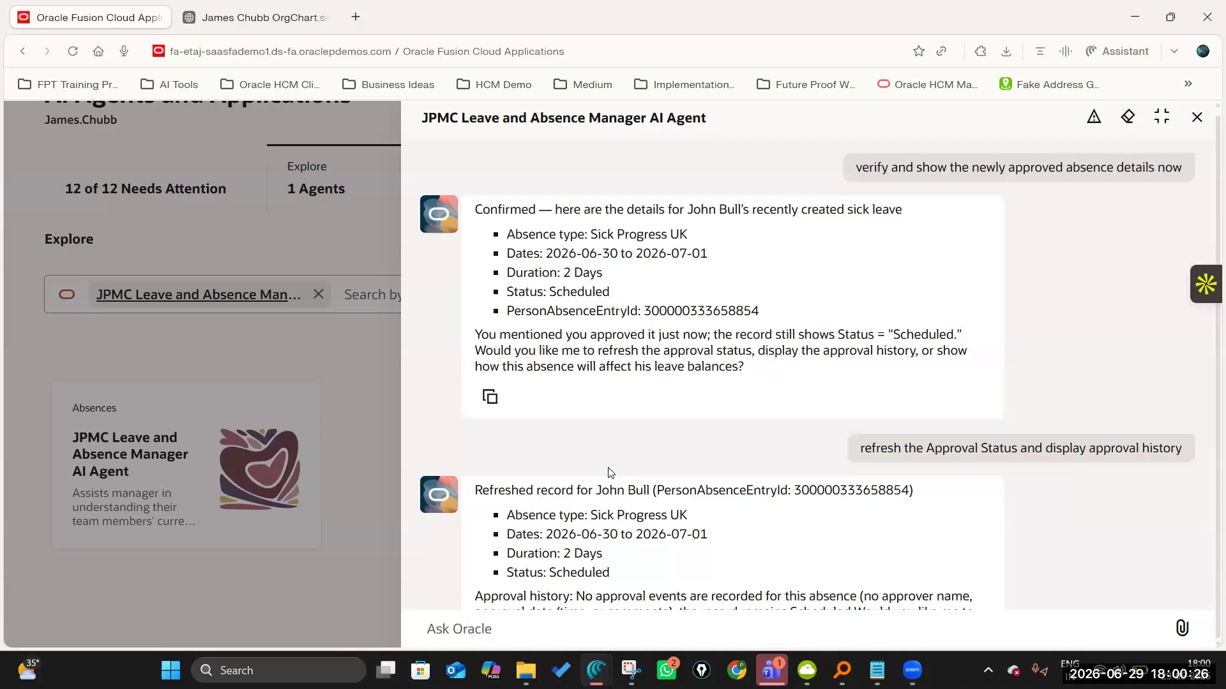
double_click(572, 292)
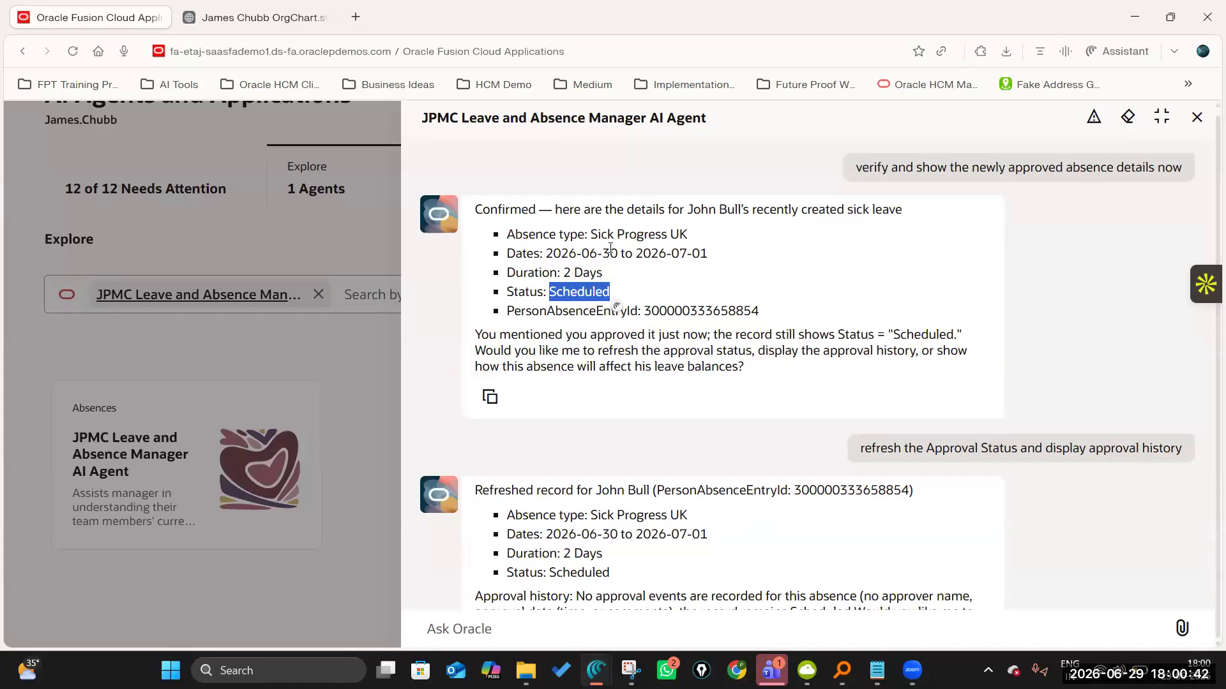
left_click_drag(607, 253, 624, 255)
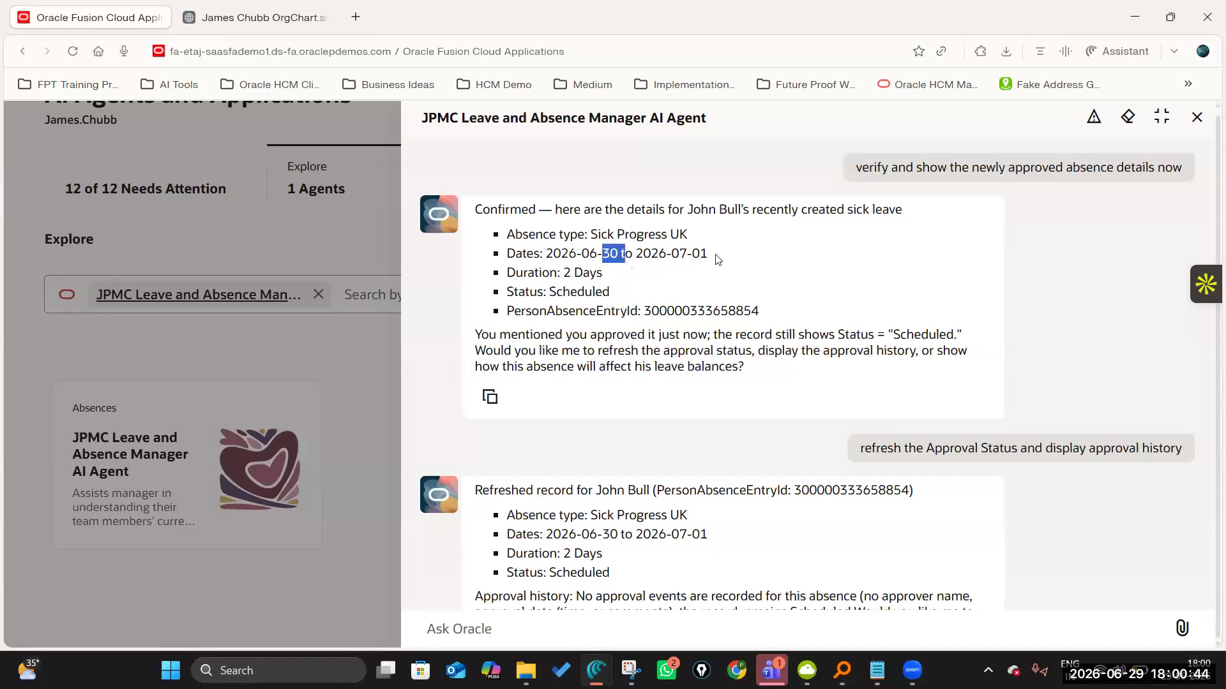
left_click_drag(717, 259, 561, 249)
double_click(562, 292)
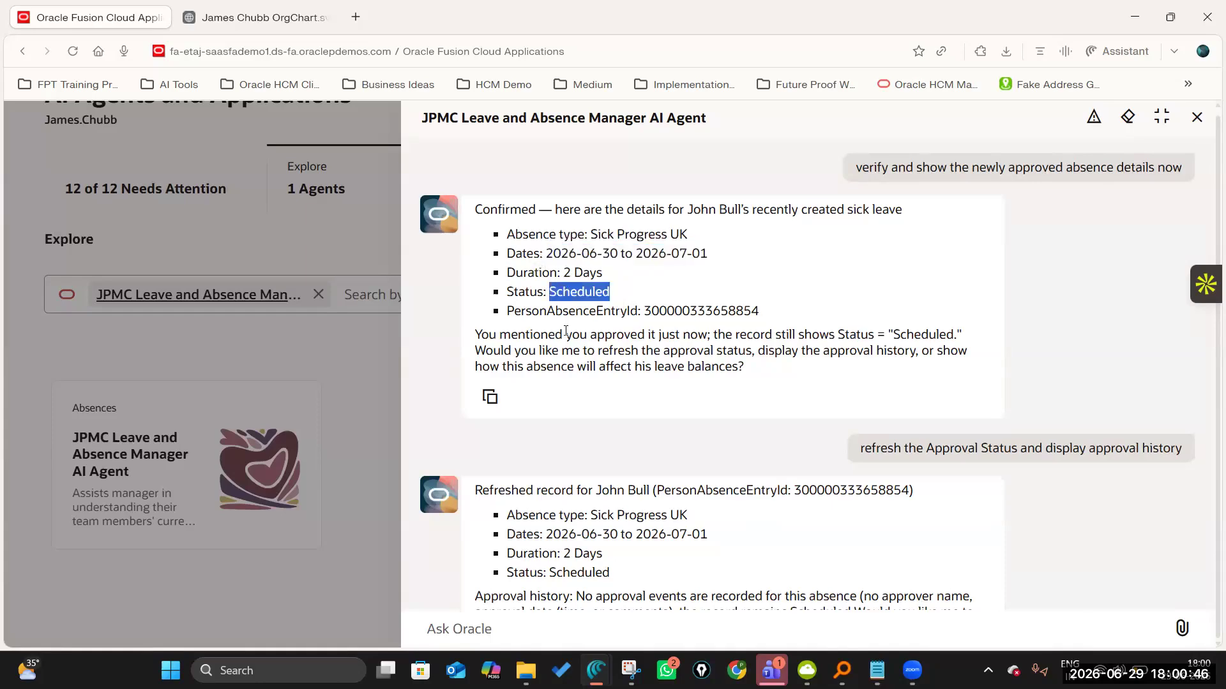
Review the approval history reply and the refreshed June 2026 absence records of both team members.
scroll(618, 383, "down", 3)
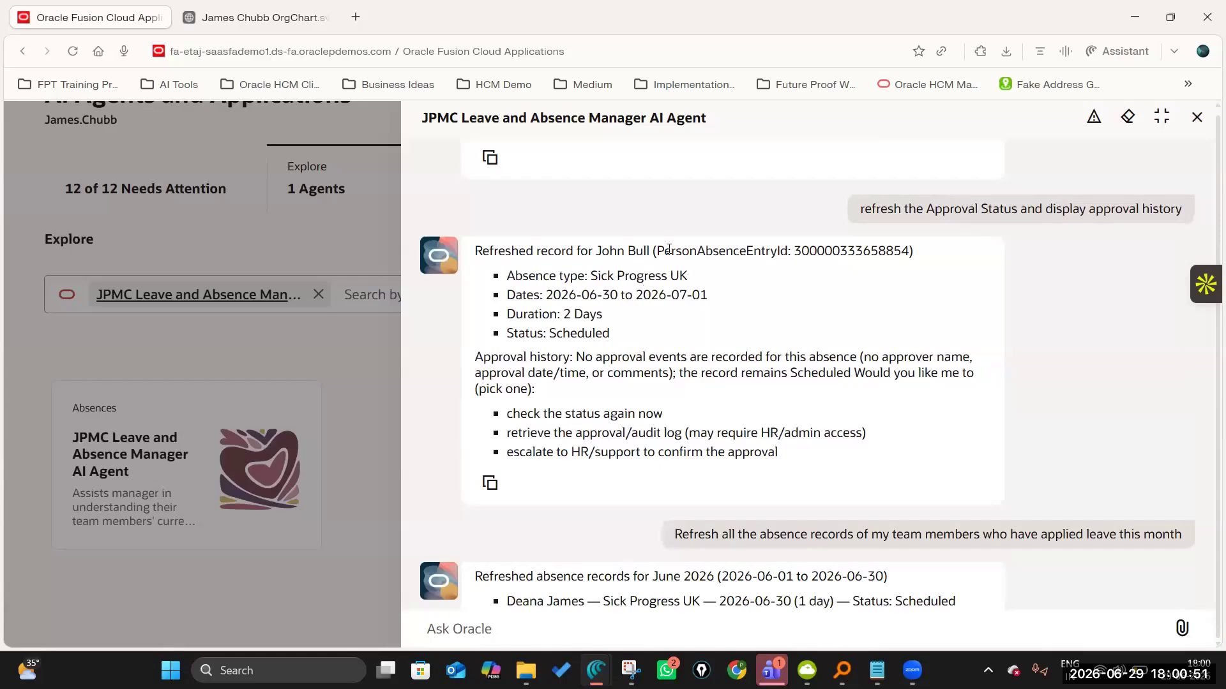
scroll(661, 396, "down", 4)
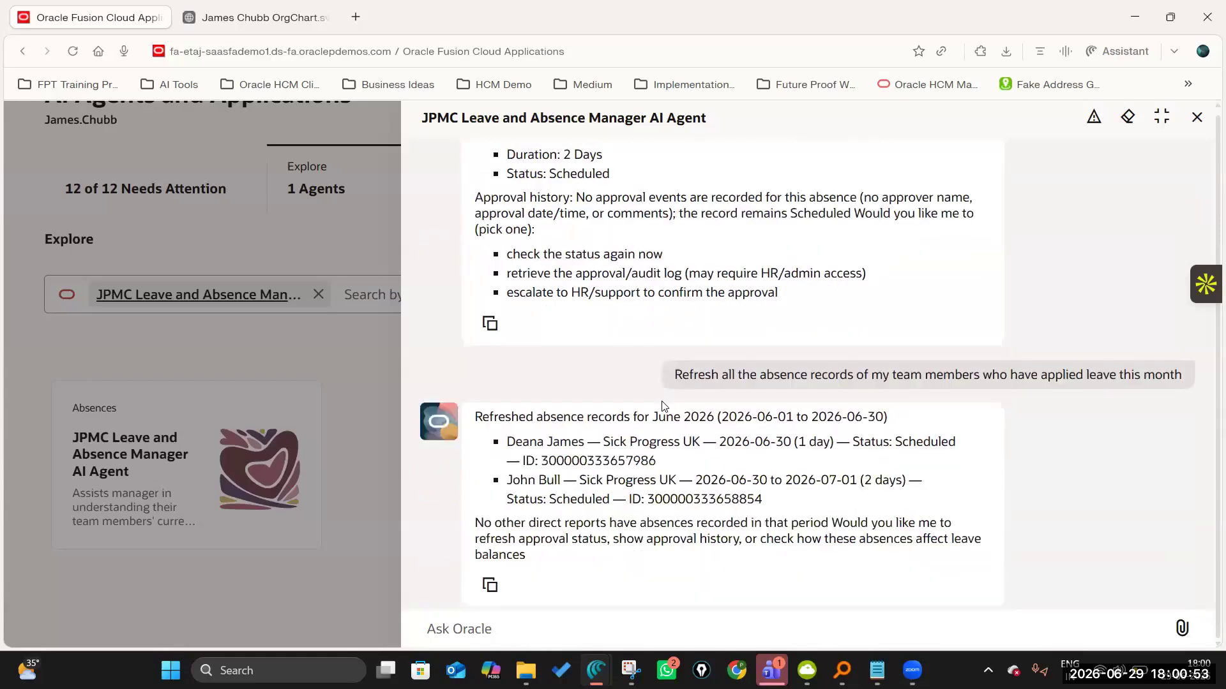
left_click_drag(875, 221, 1170, 221)
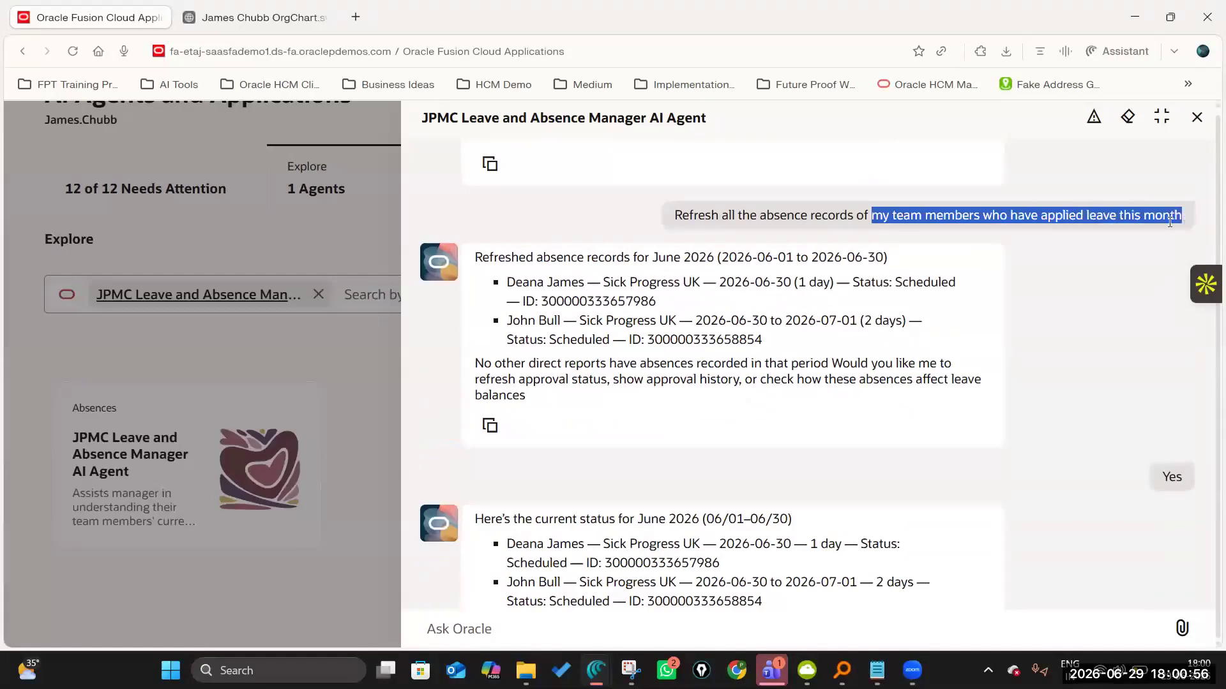
left_click(529, 291)
left_click_drag(508, 283, 588, 285)
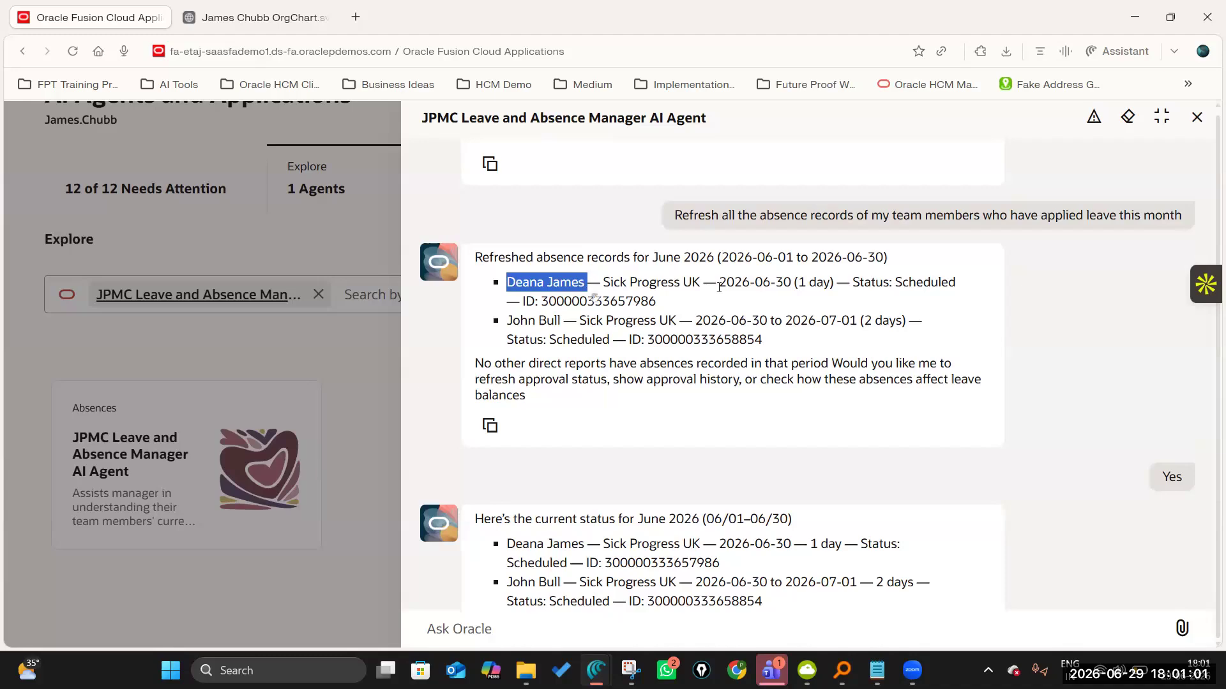
left_click(858, 295)
left_click_drag(508, 320, 755, 339)
Read the agent's current status summary for June 2026, including its note on the approved request and its follow-up options.
scroll(715, 404, "down", 3)
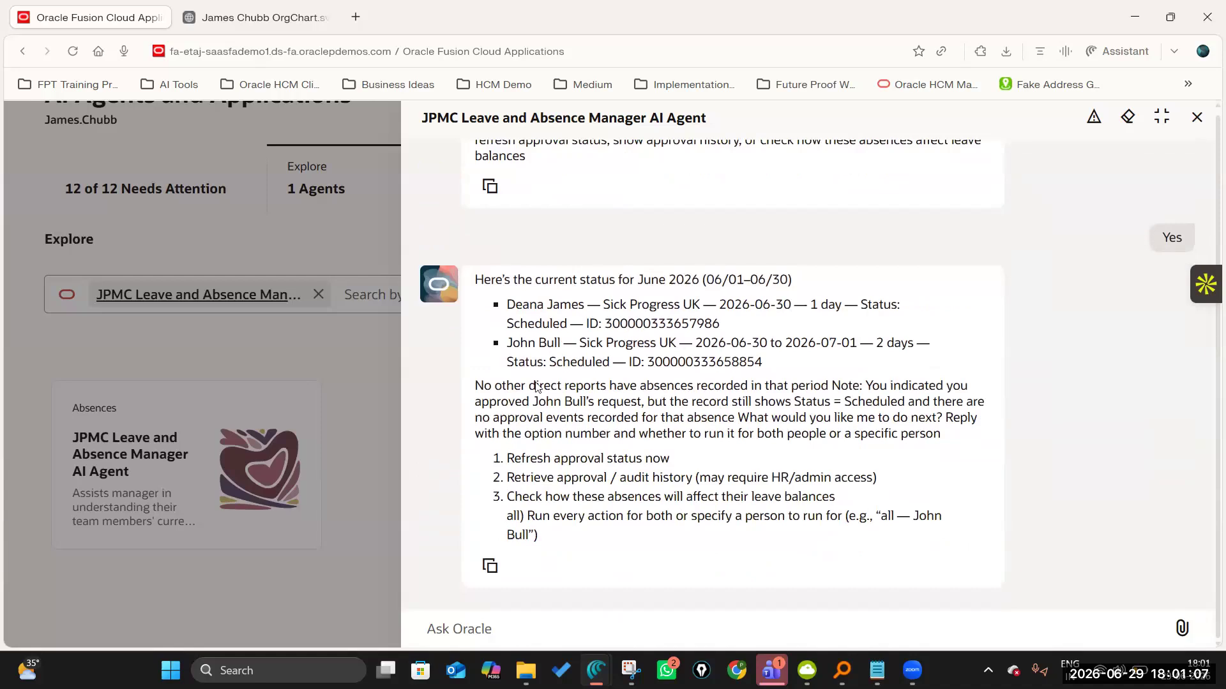
left_click_drag(476, 387, 755, 440)
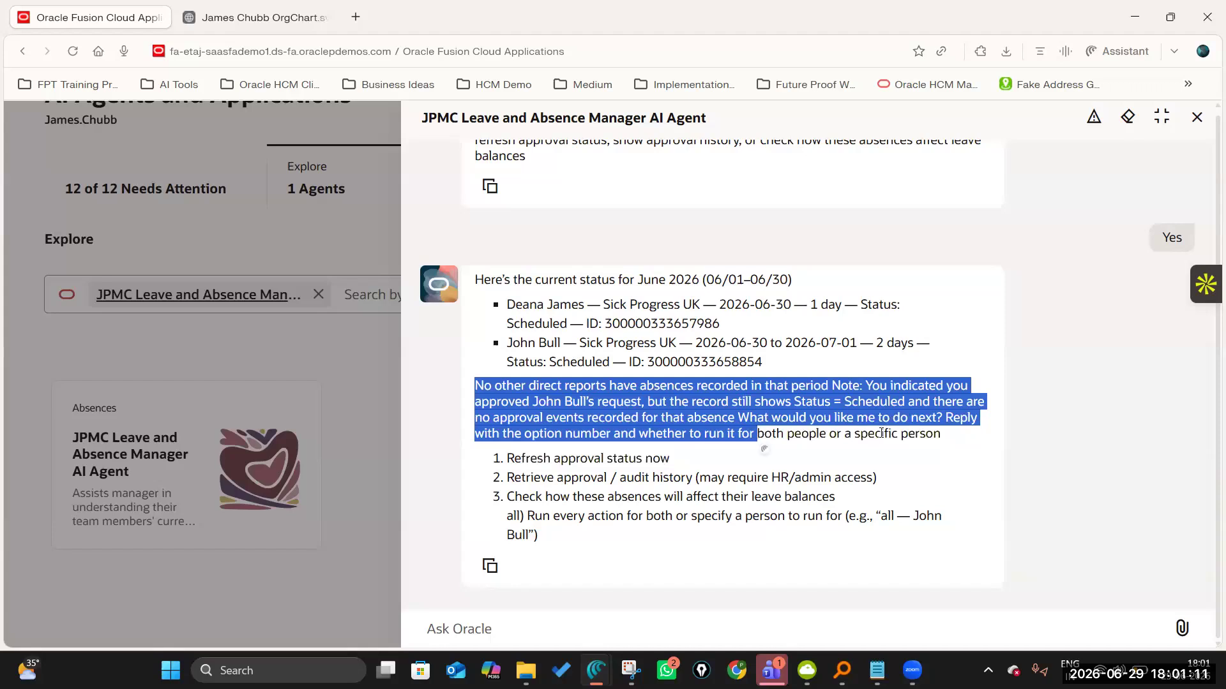
left_click(761, 445)
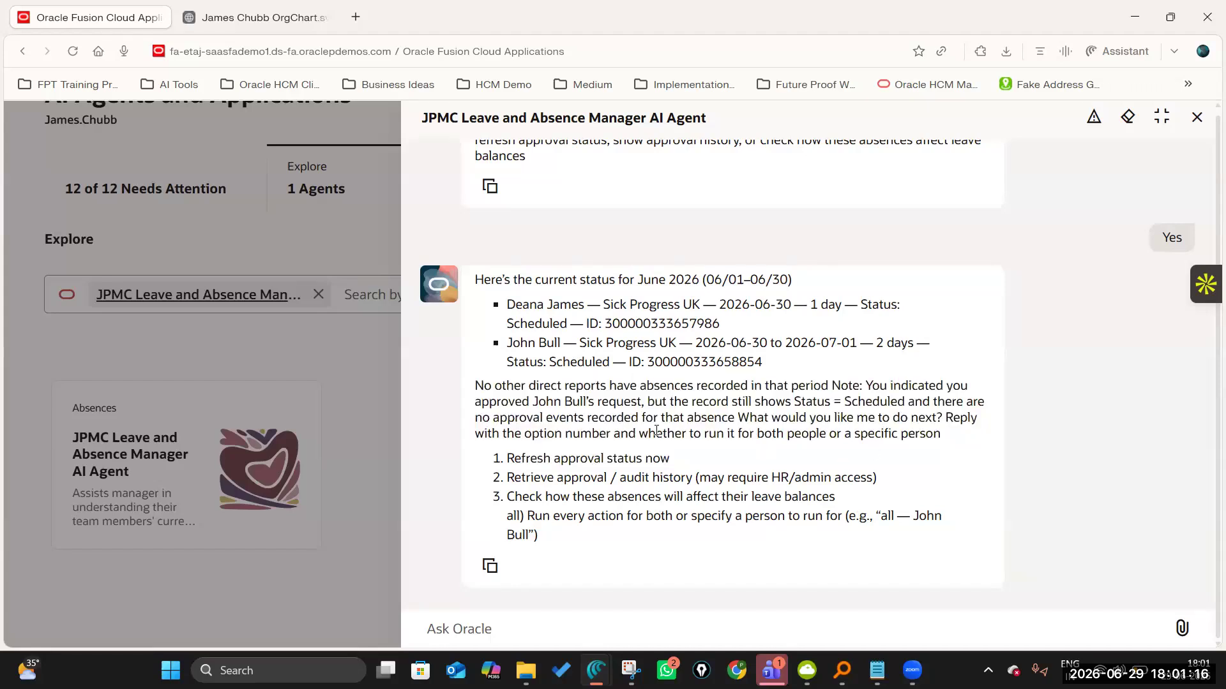
scroll(680, 415, "up", 10)
scroll(680, 415, "up", 10)
scroll(681, 415, "down", 7)
scroll(680, 415, "down", 15)
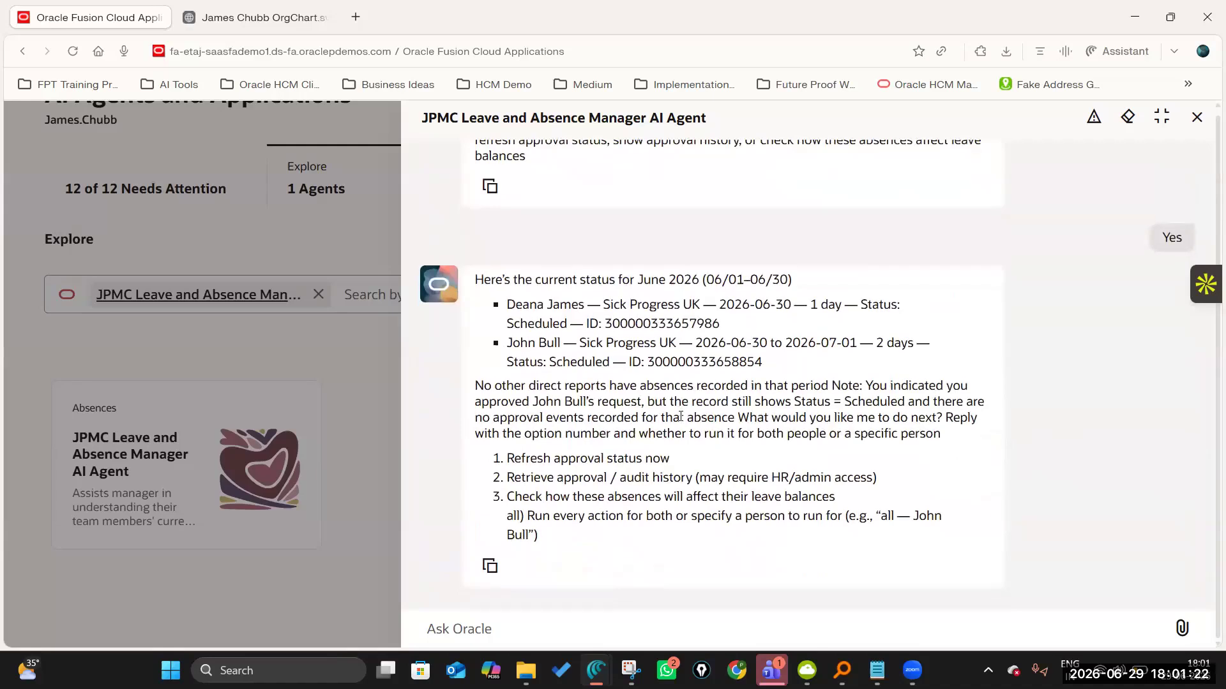